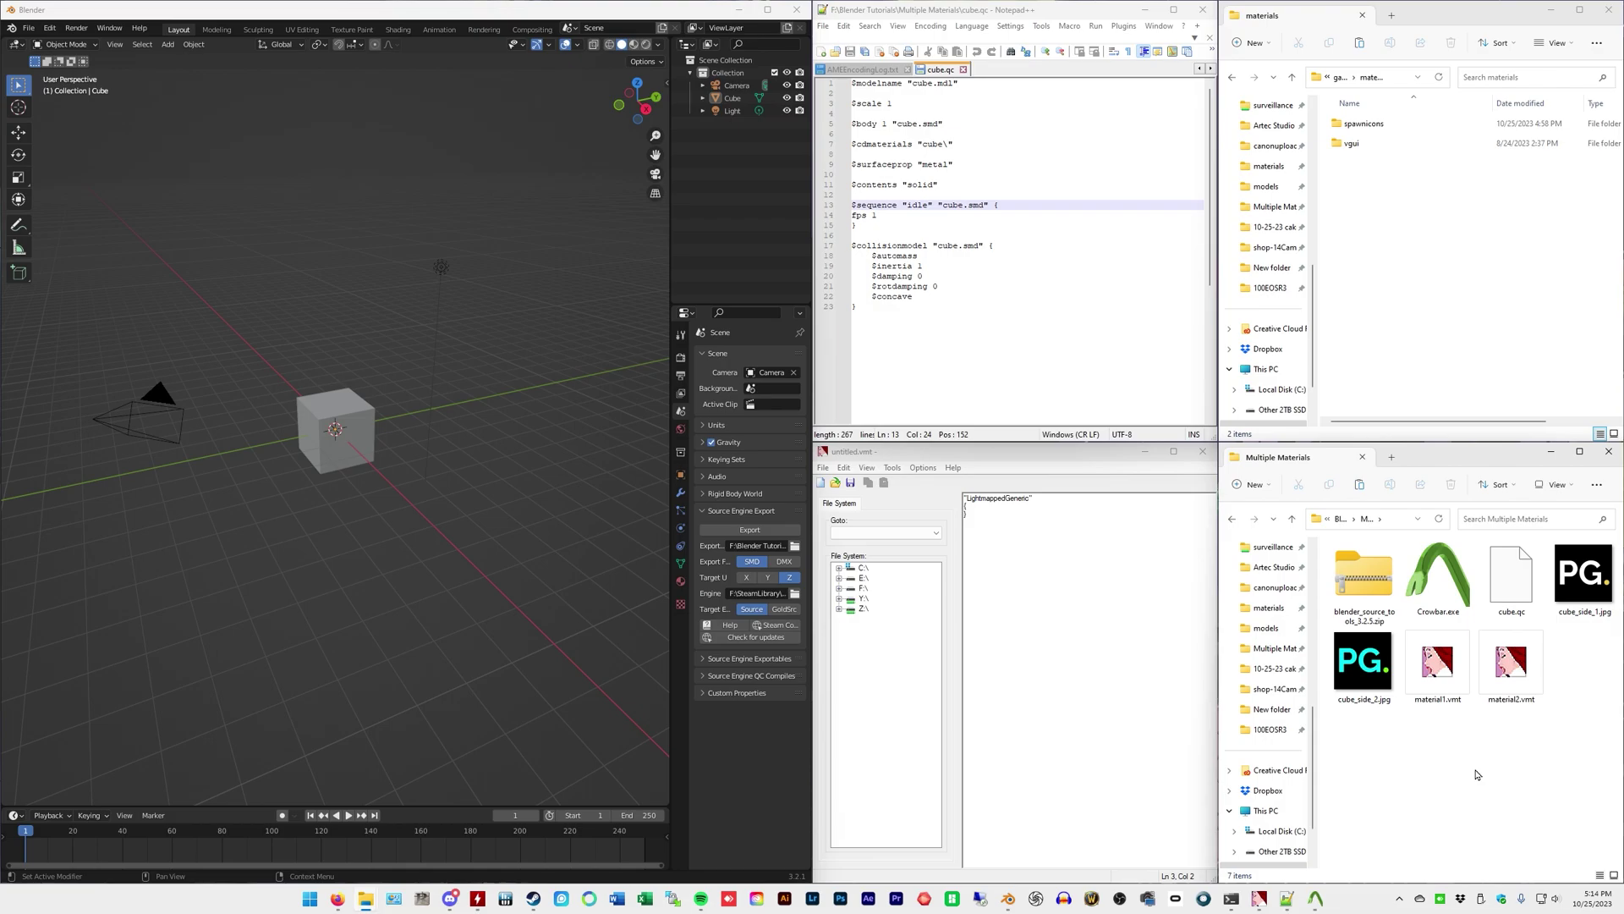
Step: Scale the default cube by a factor of 10
left_click(363, 433)
type("s")
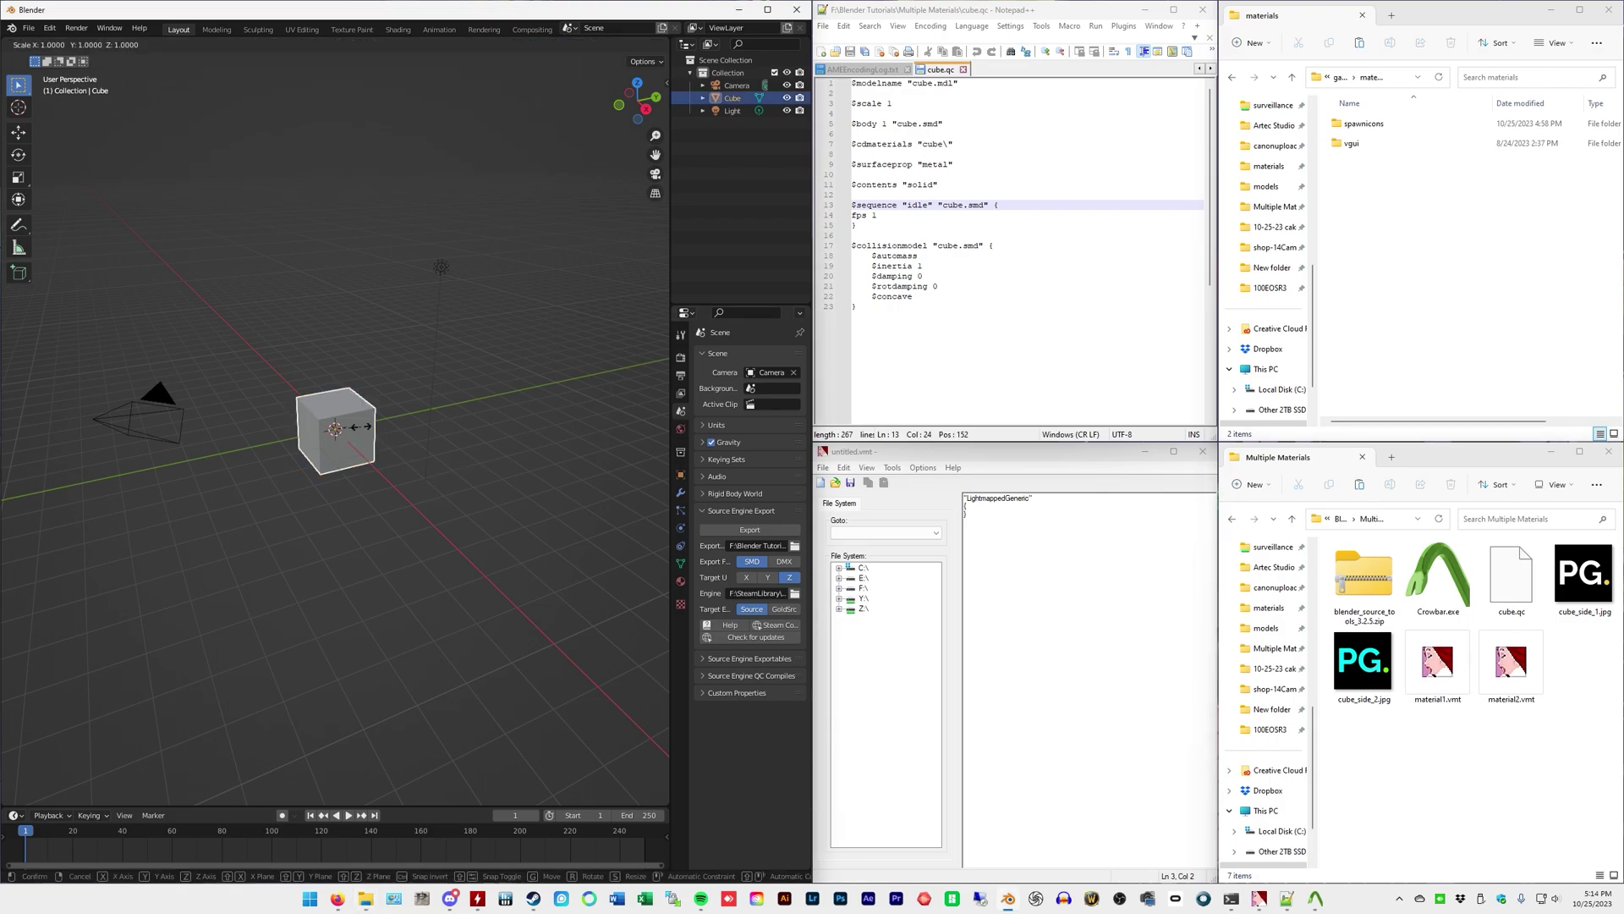
type("10")
key("Return")
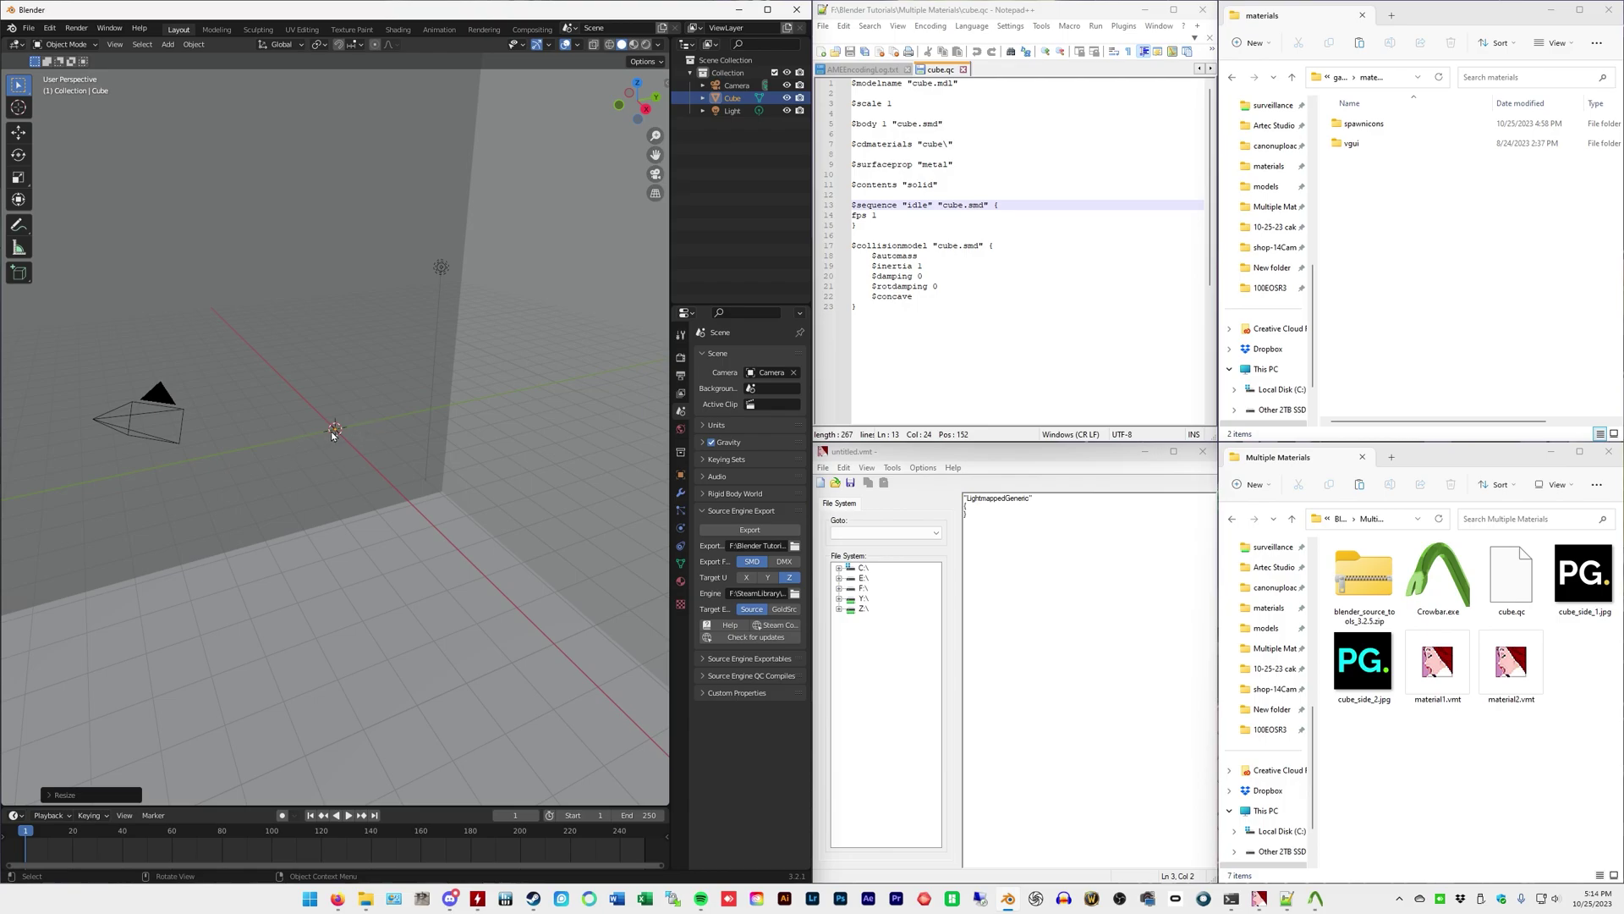
key("KP_Decimal")
scroll(376, 413, "down", 2)
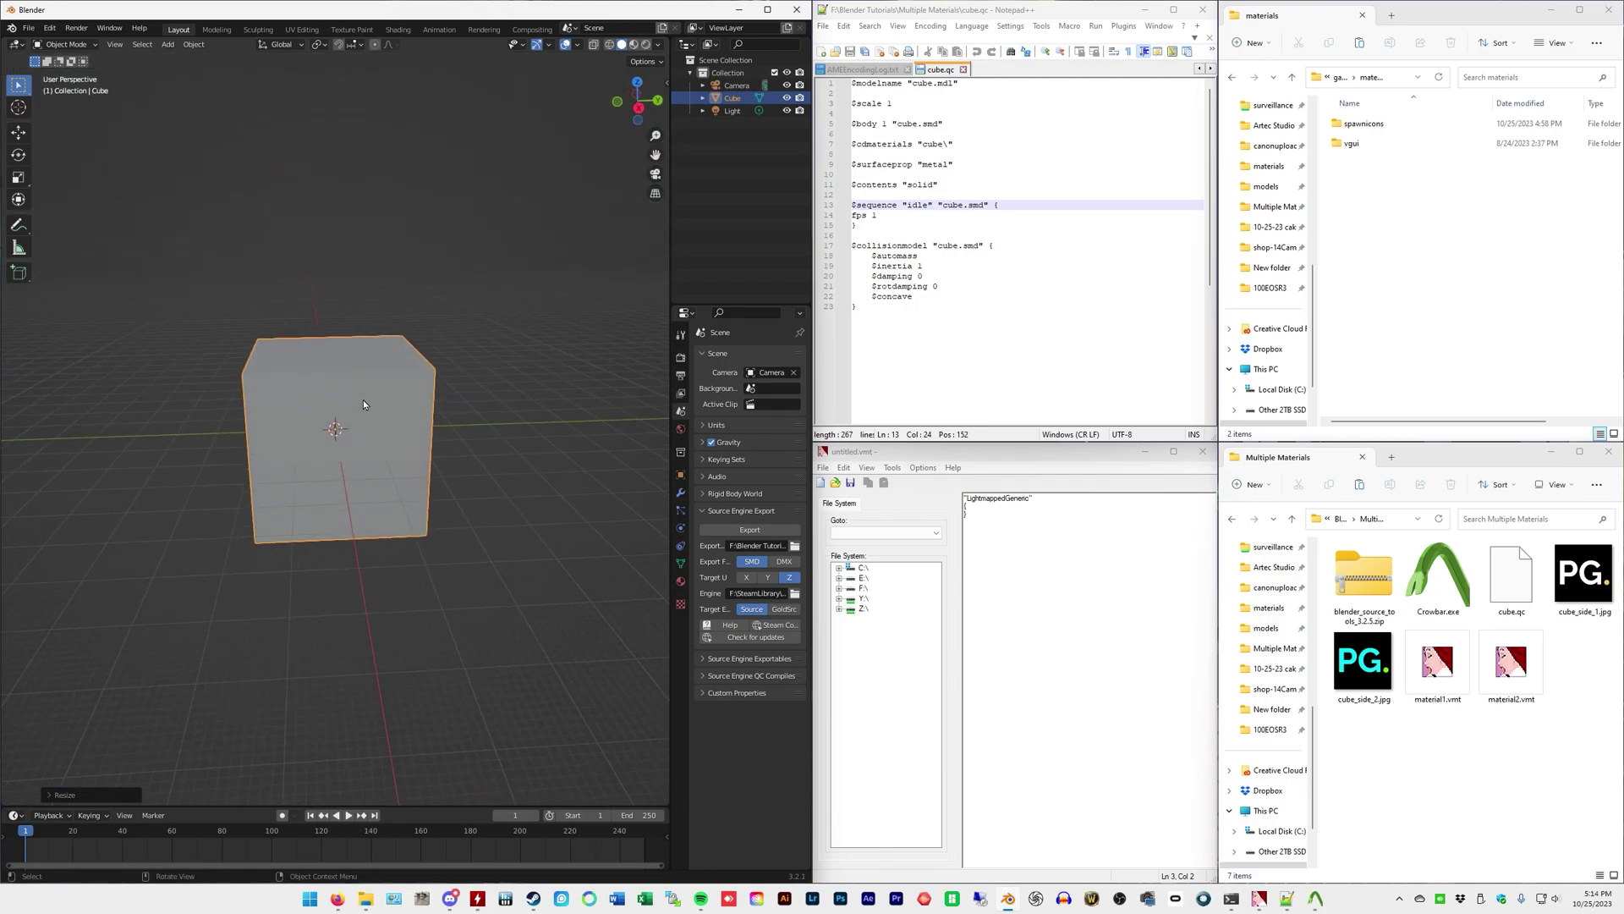
middle_click_drag(337, 362, 397, 316)
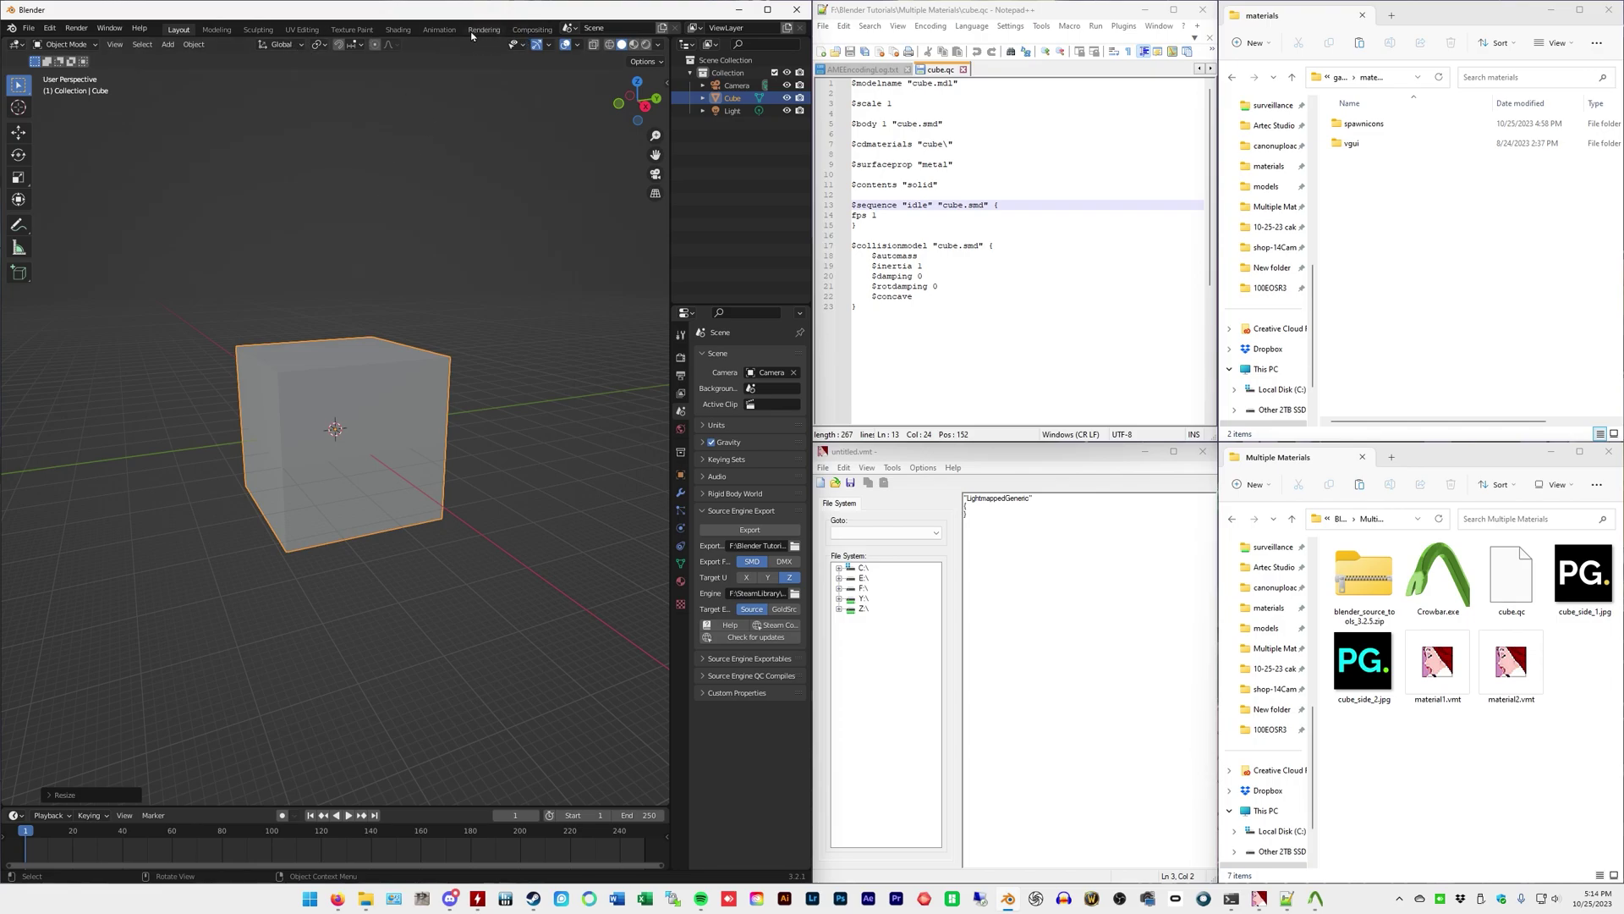
Step: In the Shading workspace, rename the Cube object to "cube" and move it out of Collection into the Scene Collection
left_click(399, 31)
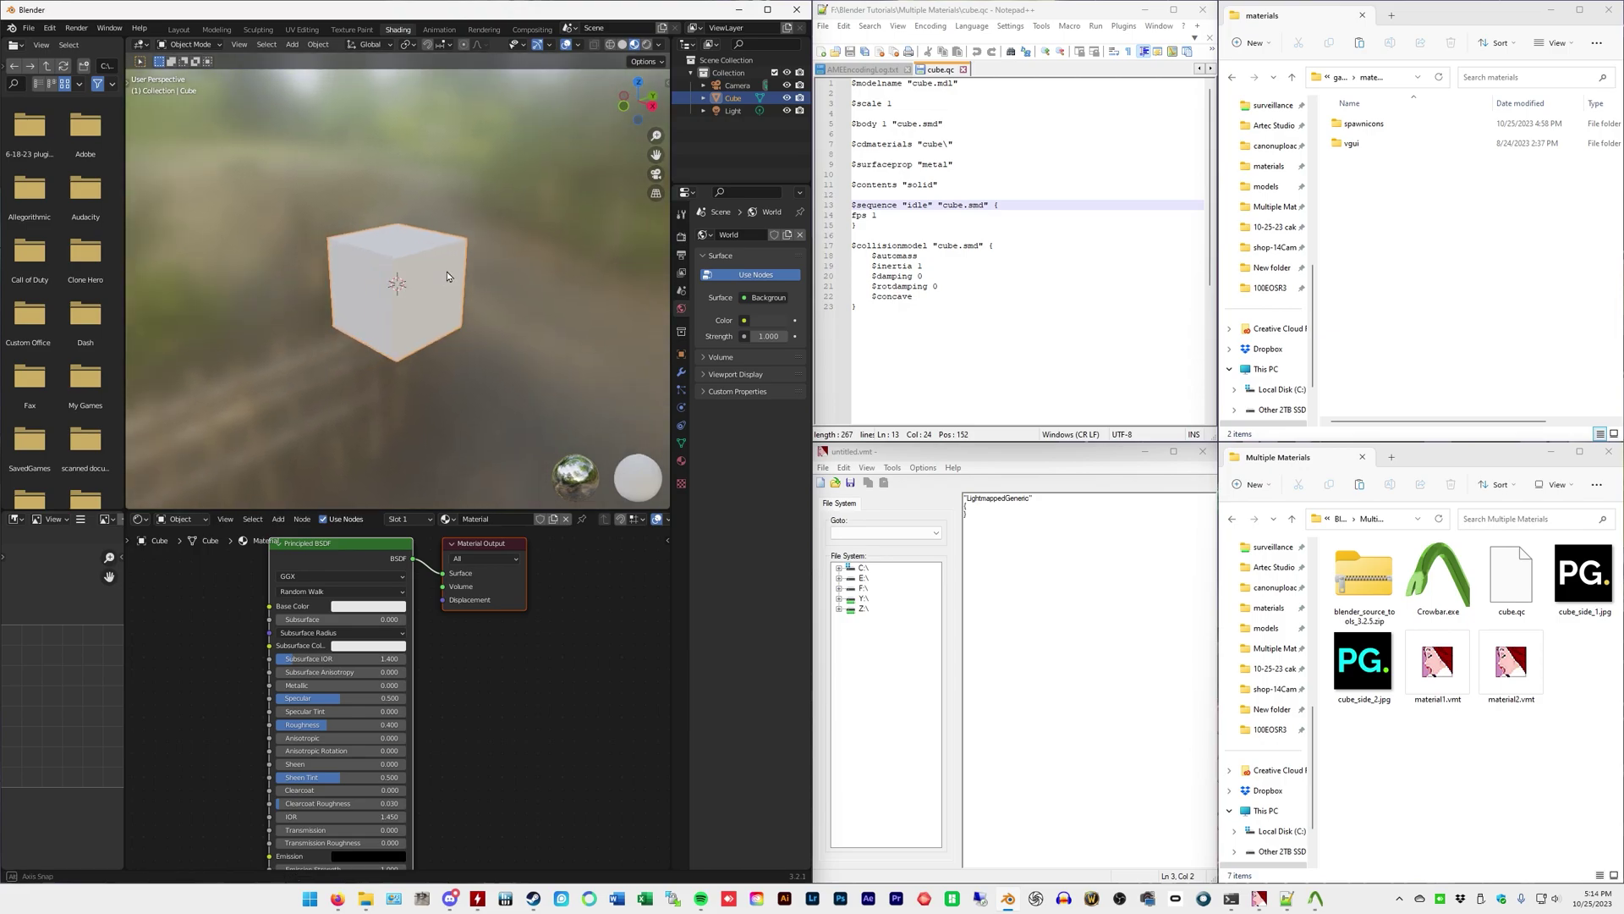
double_click(732, 99)
type("cube")
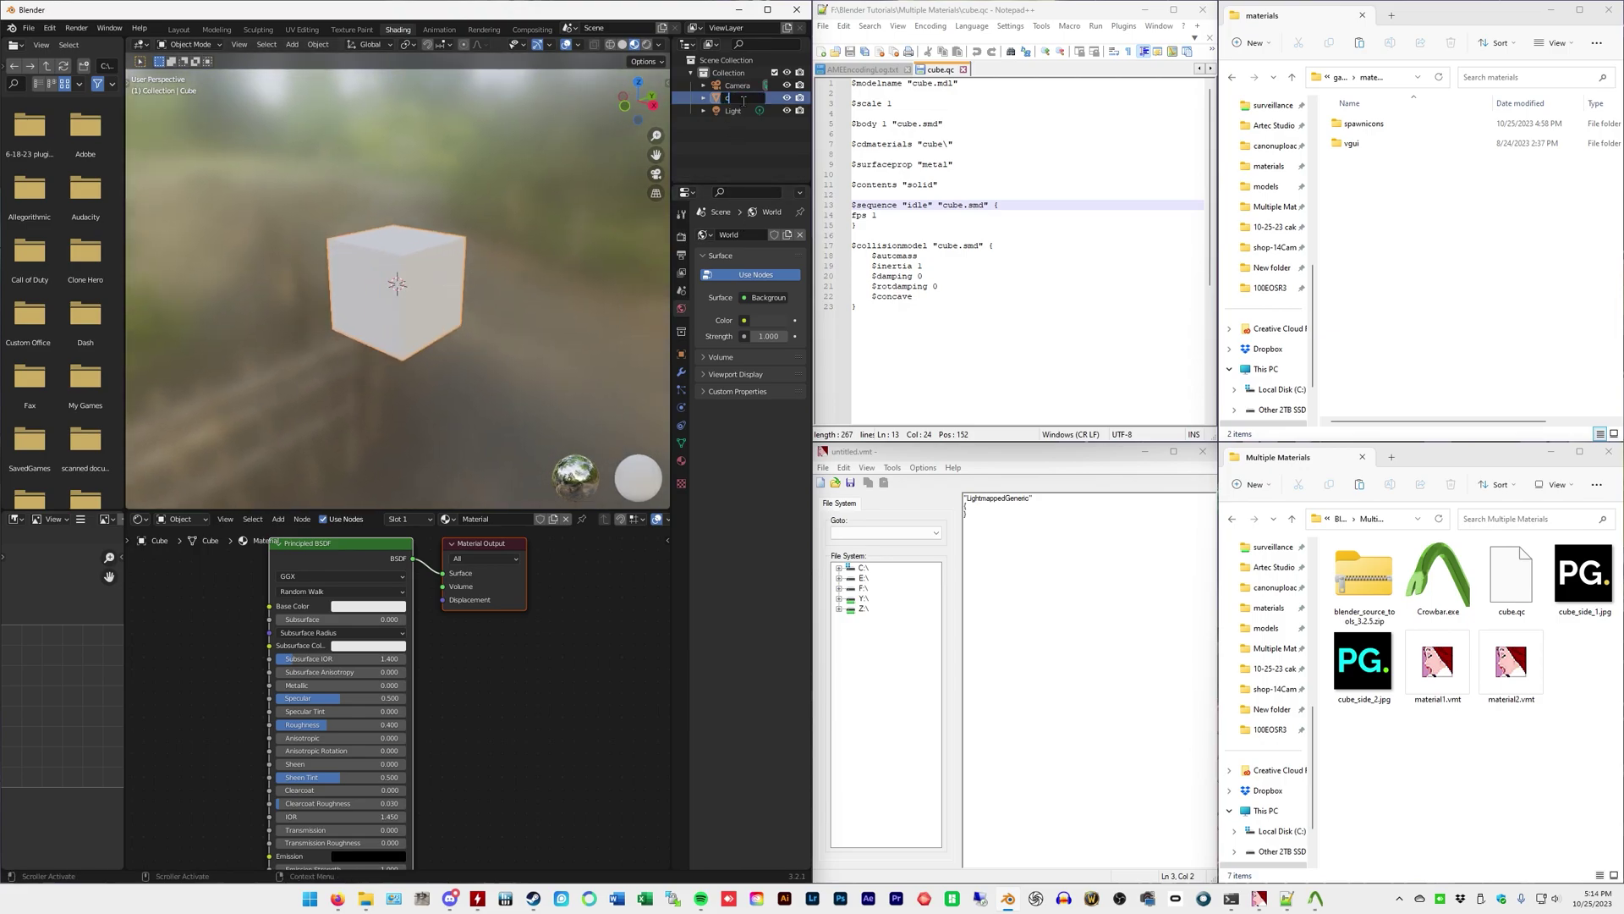
key("Return")
left_click_drag(743, 105, 734, 65)
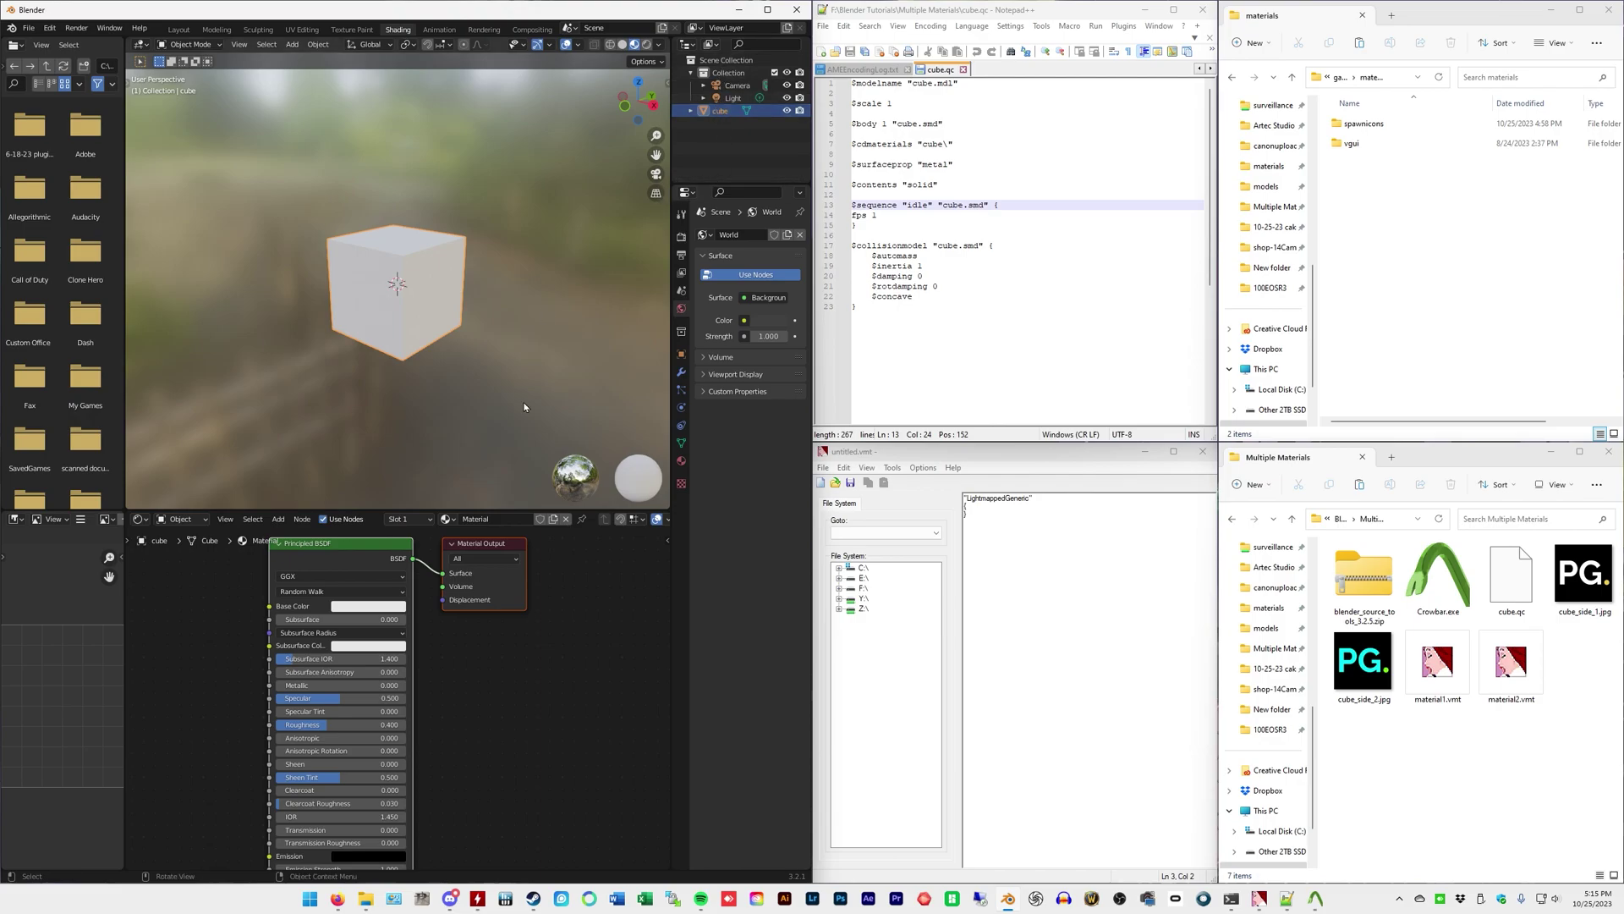
Step: Replace the cube's default material with a new one named material1
left_click(681, 461)
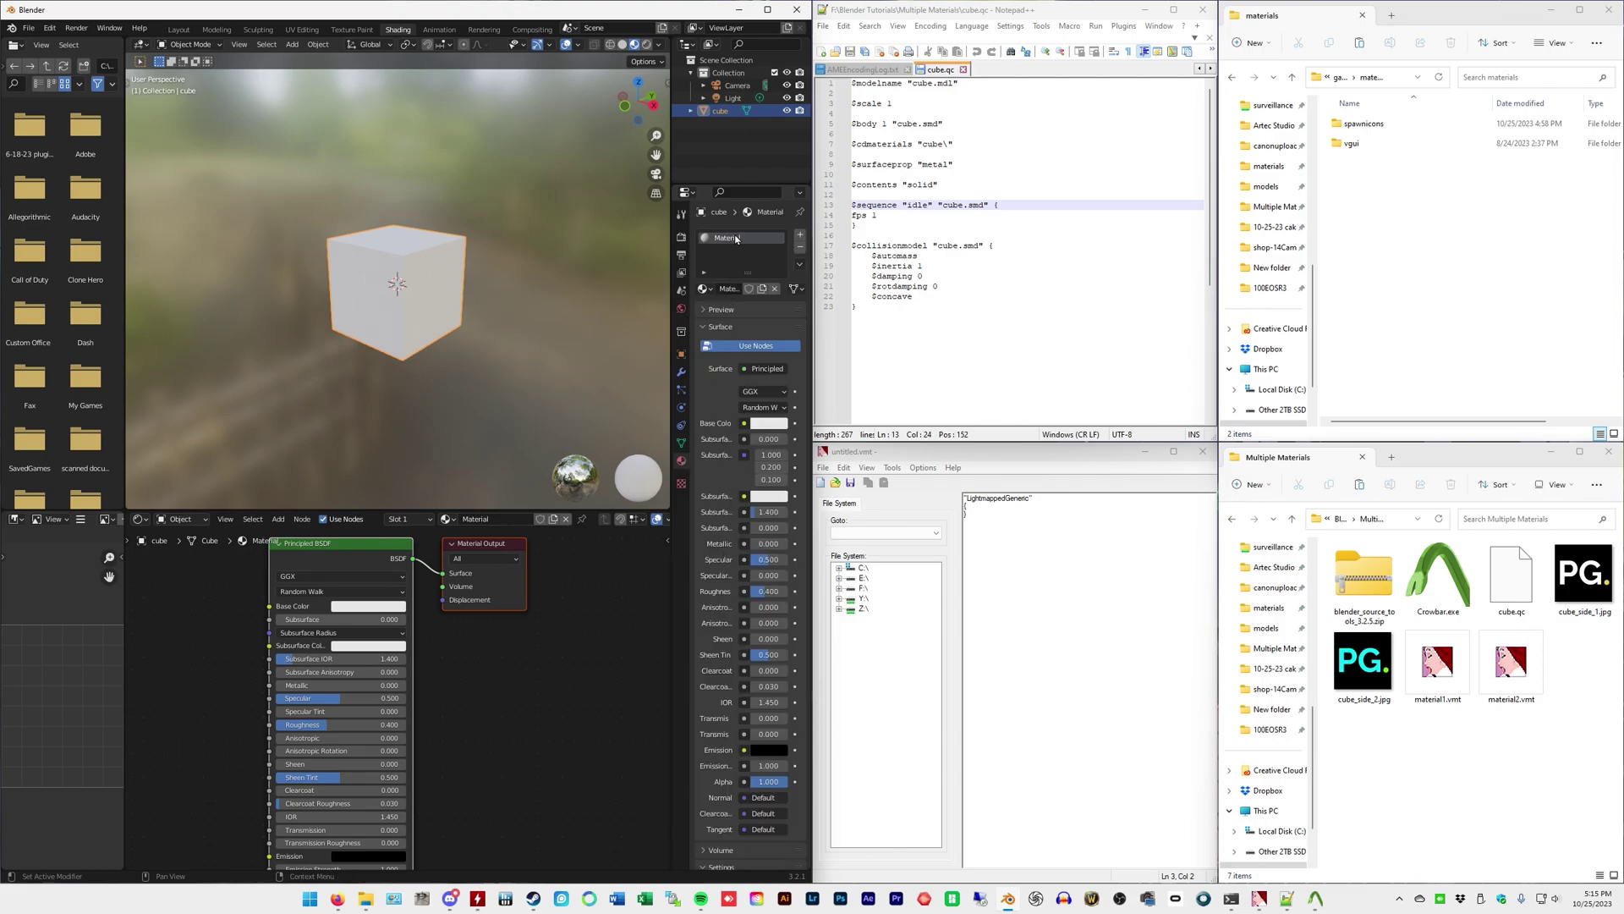
left_click(802, 252)
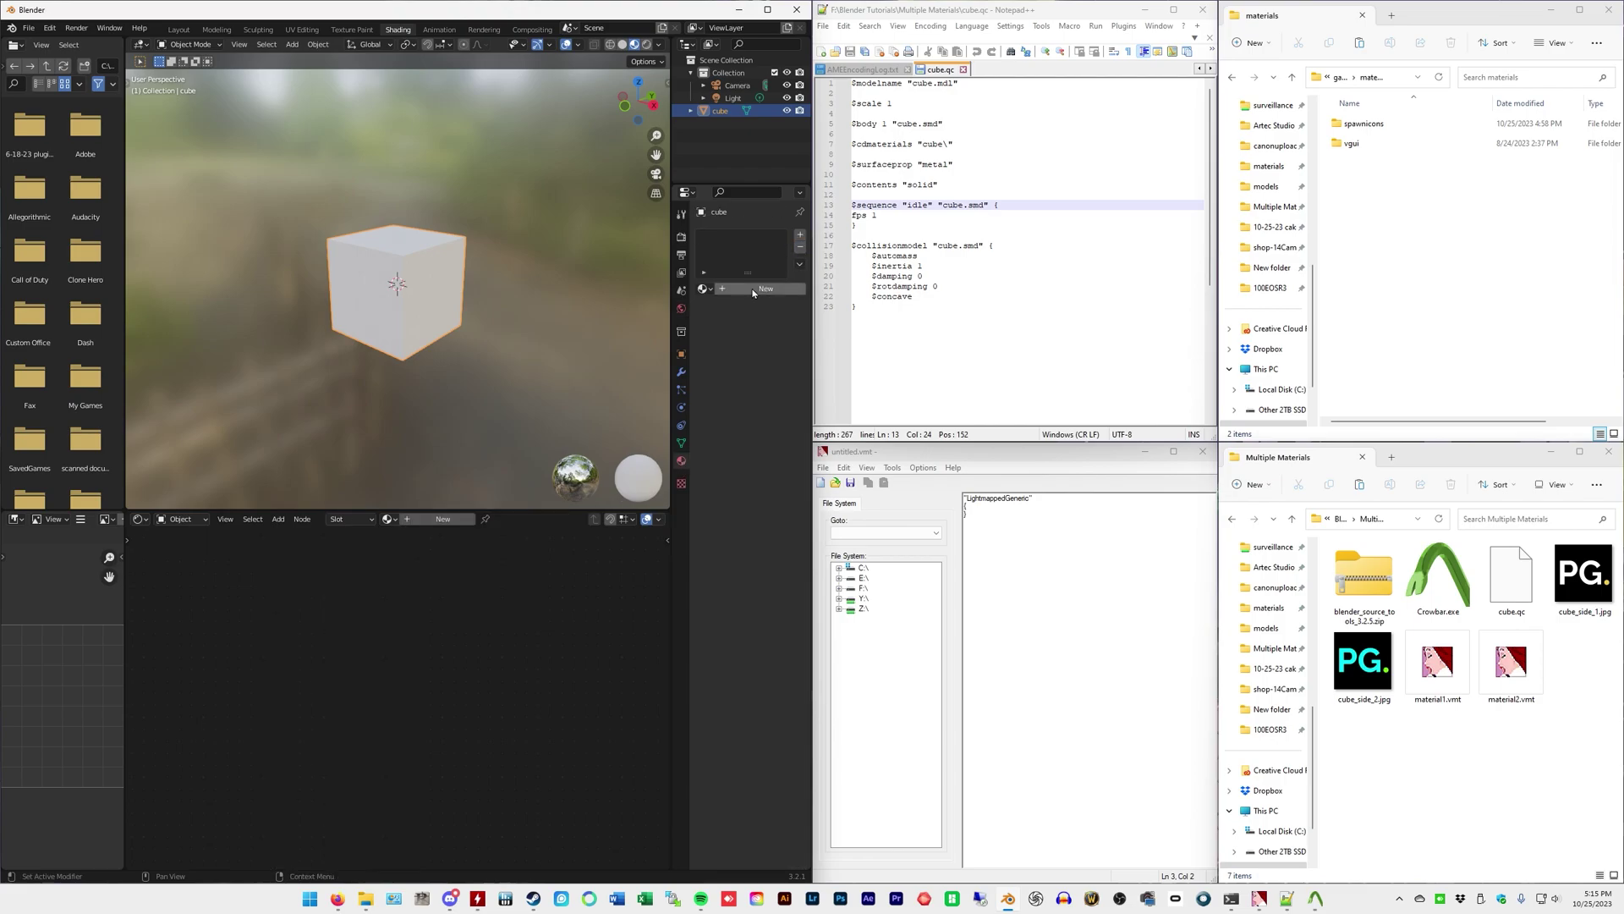
left_click(753, 289)
double_click(735, 236)
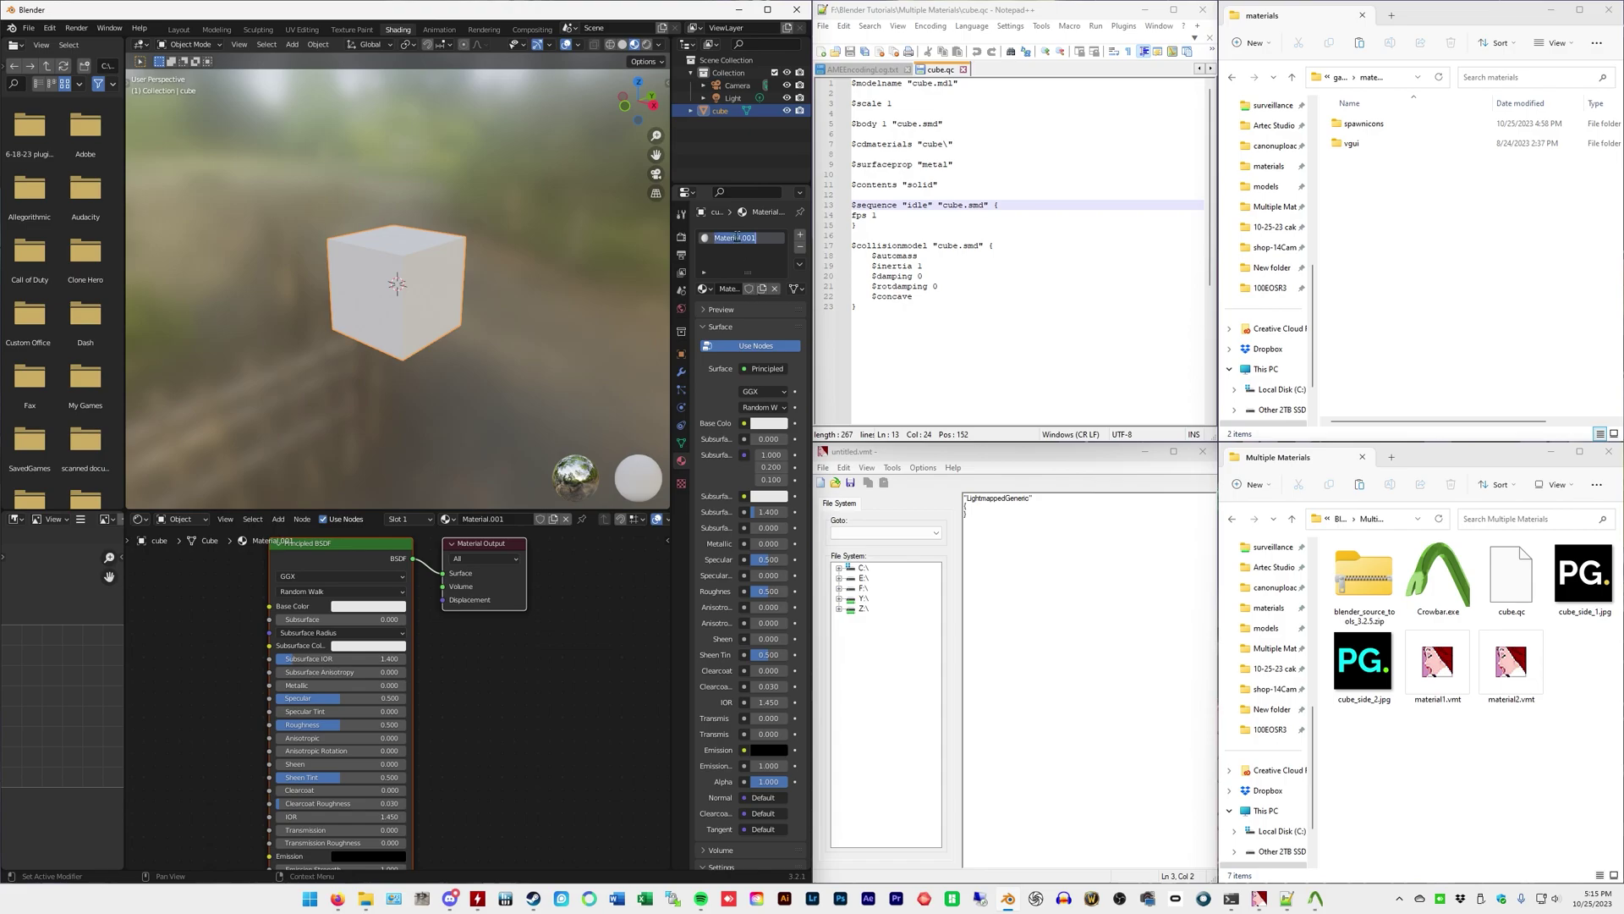
type("material1")
key("Return")
Step: Add a second material slot to the cube with a new material named material2
left_click(799, 238)
left_click(745, 313)
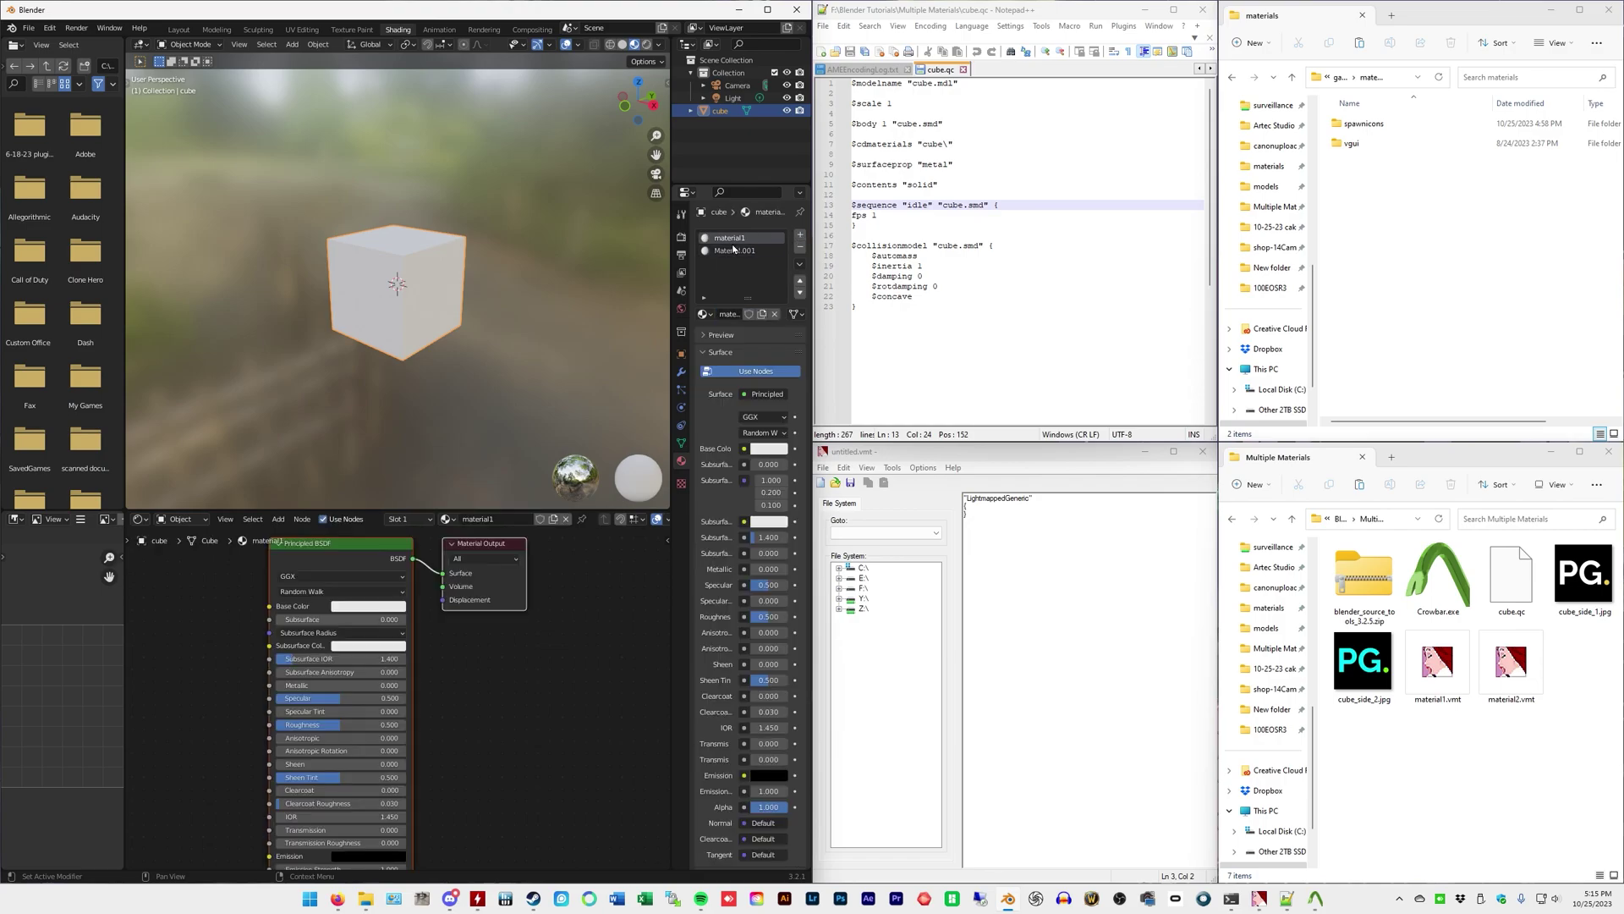
double_click(733, 248)
type("mate")
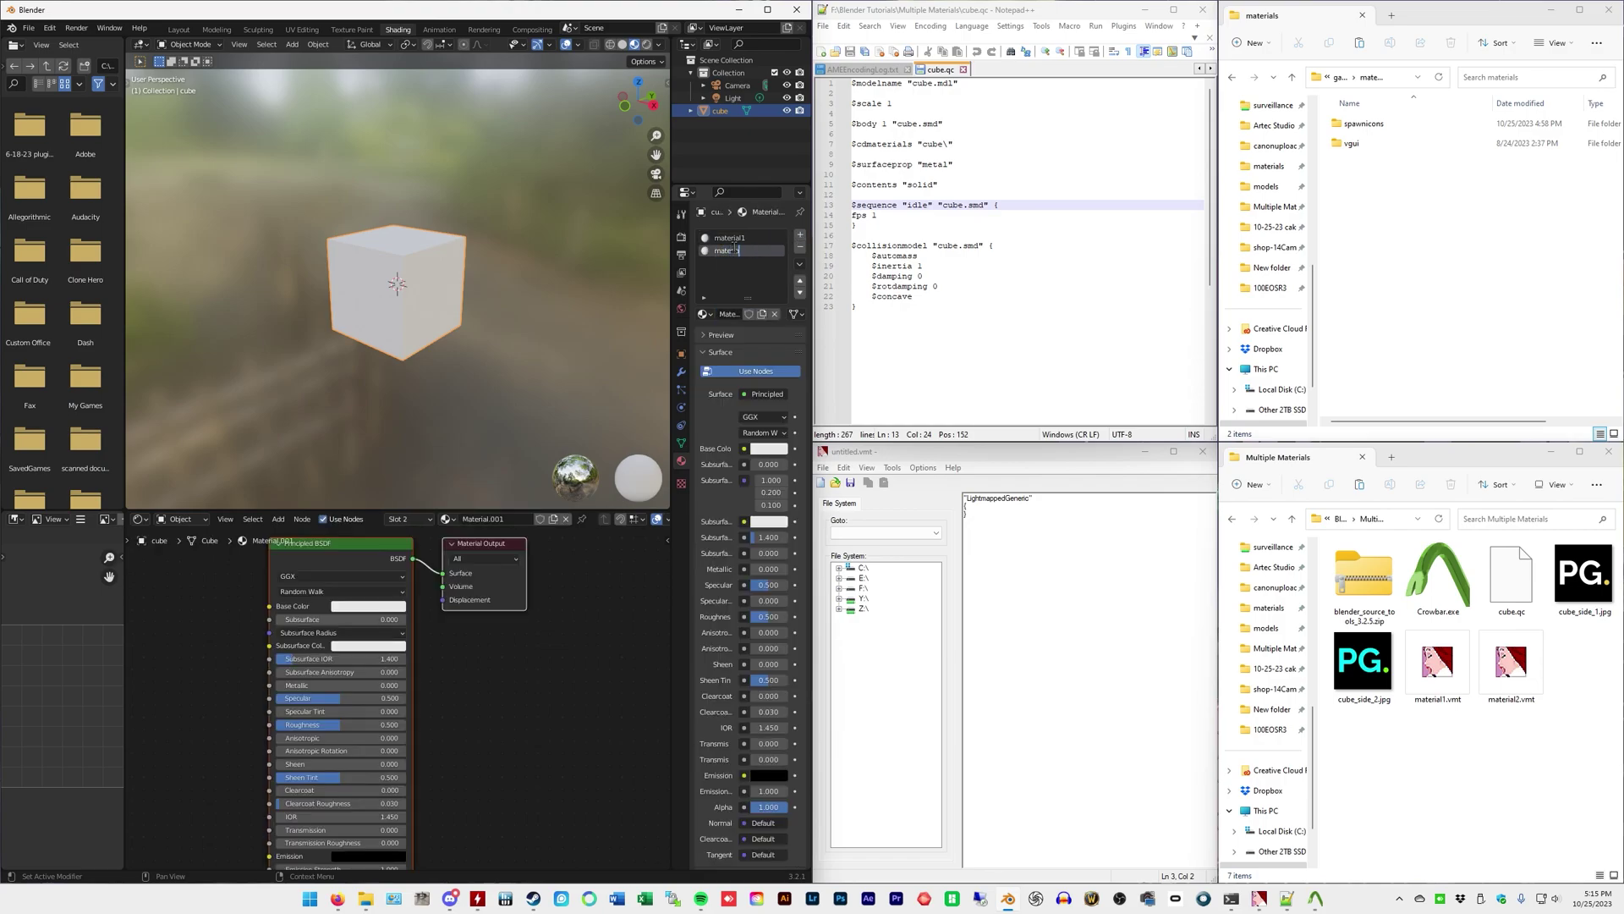
type("rial2")
key("Return")
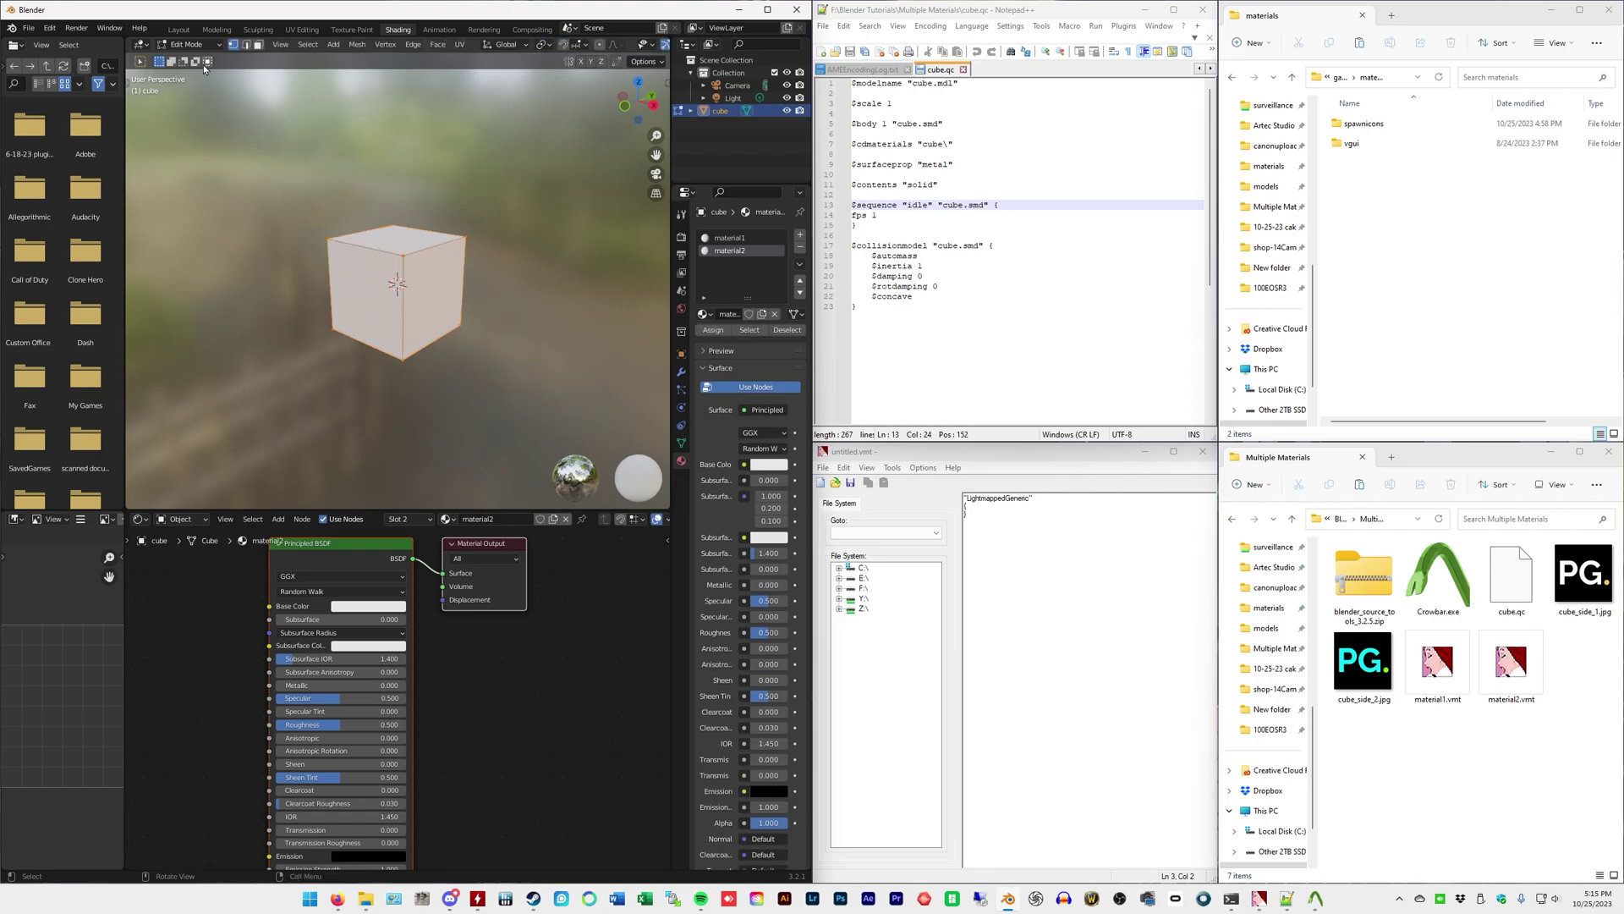
Step: In Edit Mode, select the cube's top face and adjoining side faces and assign material2 to them
key("Tab")
key("3")
left_click(373, 281)
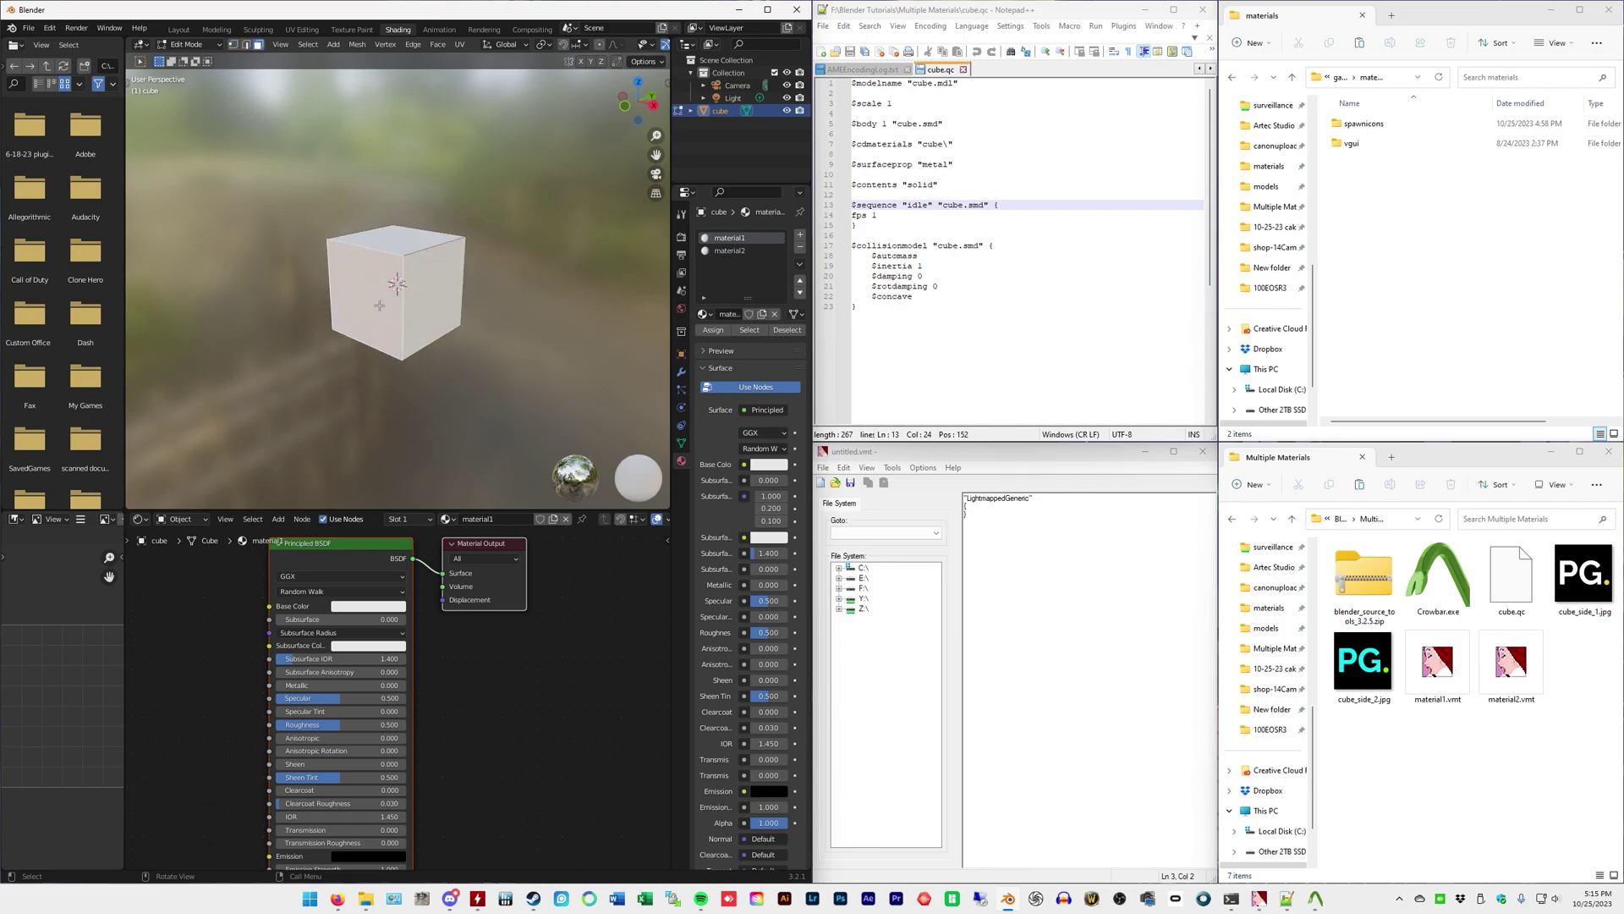
middle_click_drag(375, 305, 374, 264)
key("1")
left_click(371, 263)
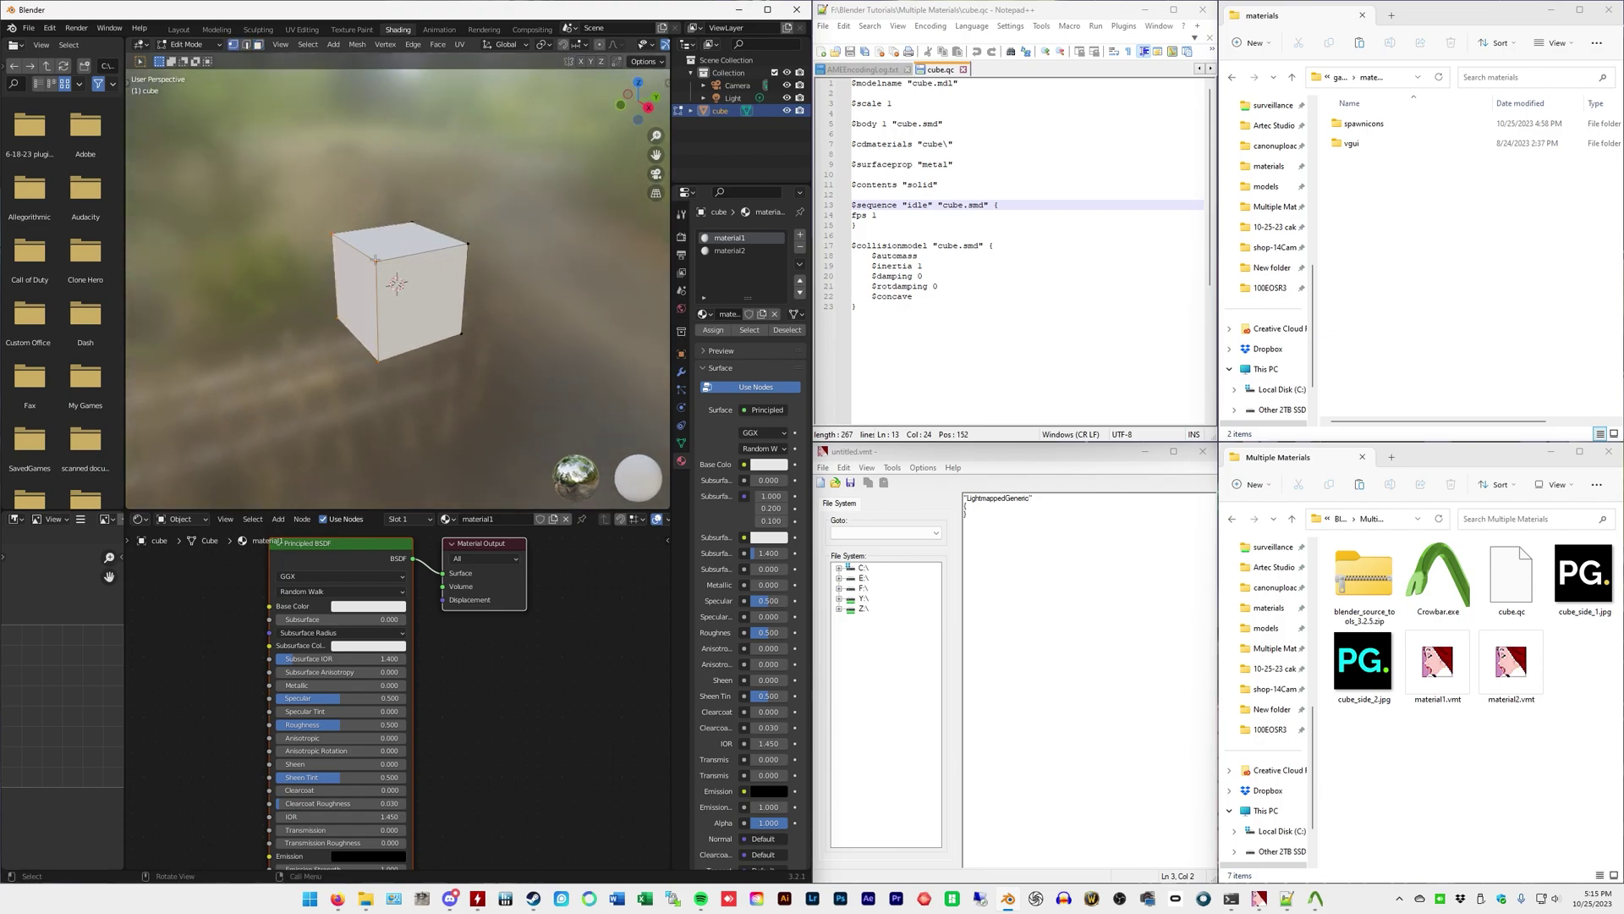
left_click(367, 260, "shift")
key("3")
left_click(425, 298)
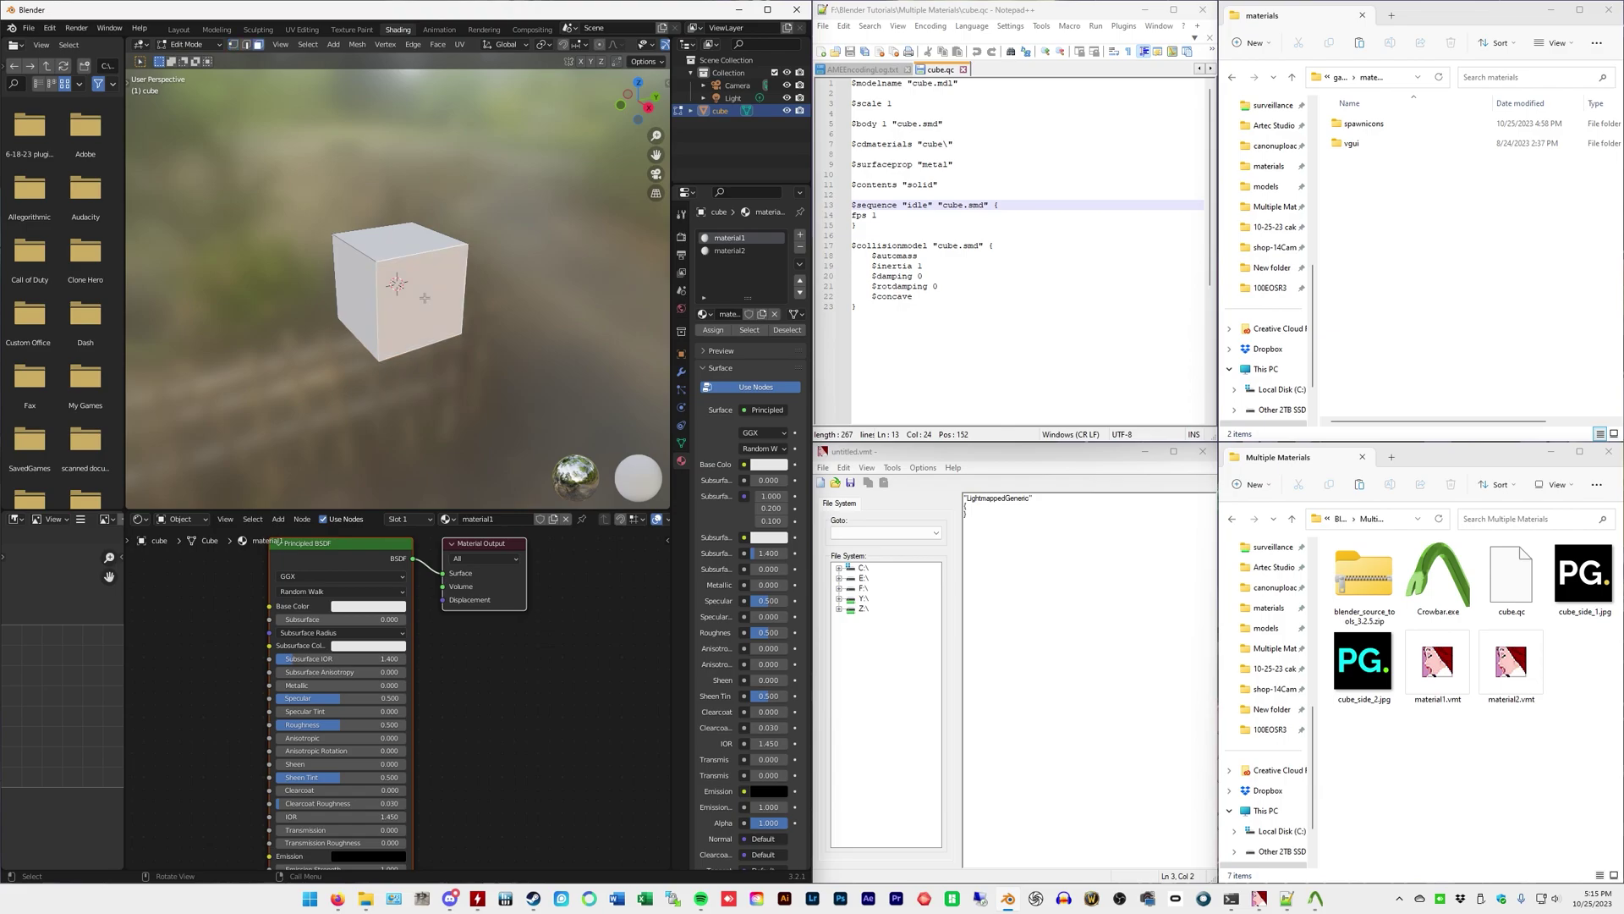
middle_click_drag(430, 324, 430, 318)
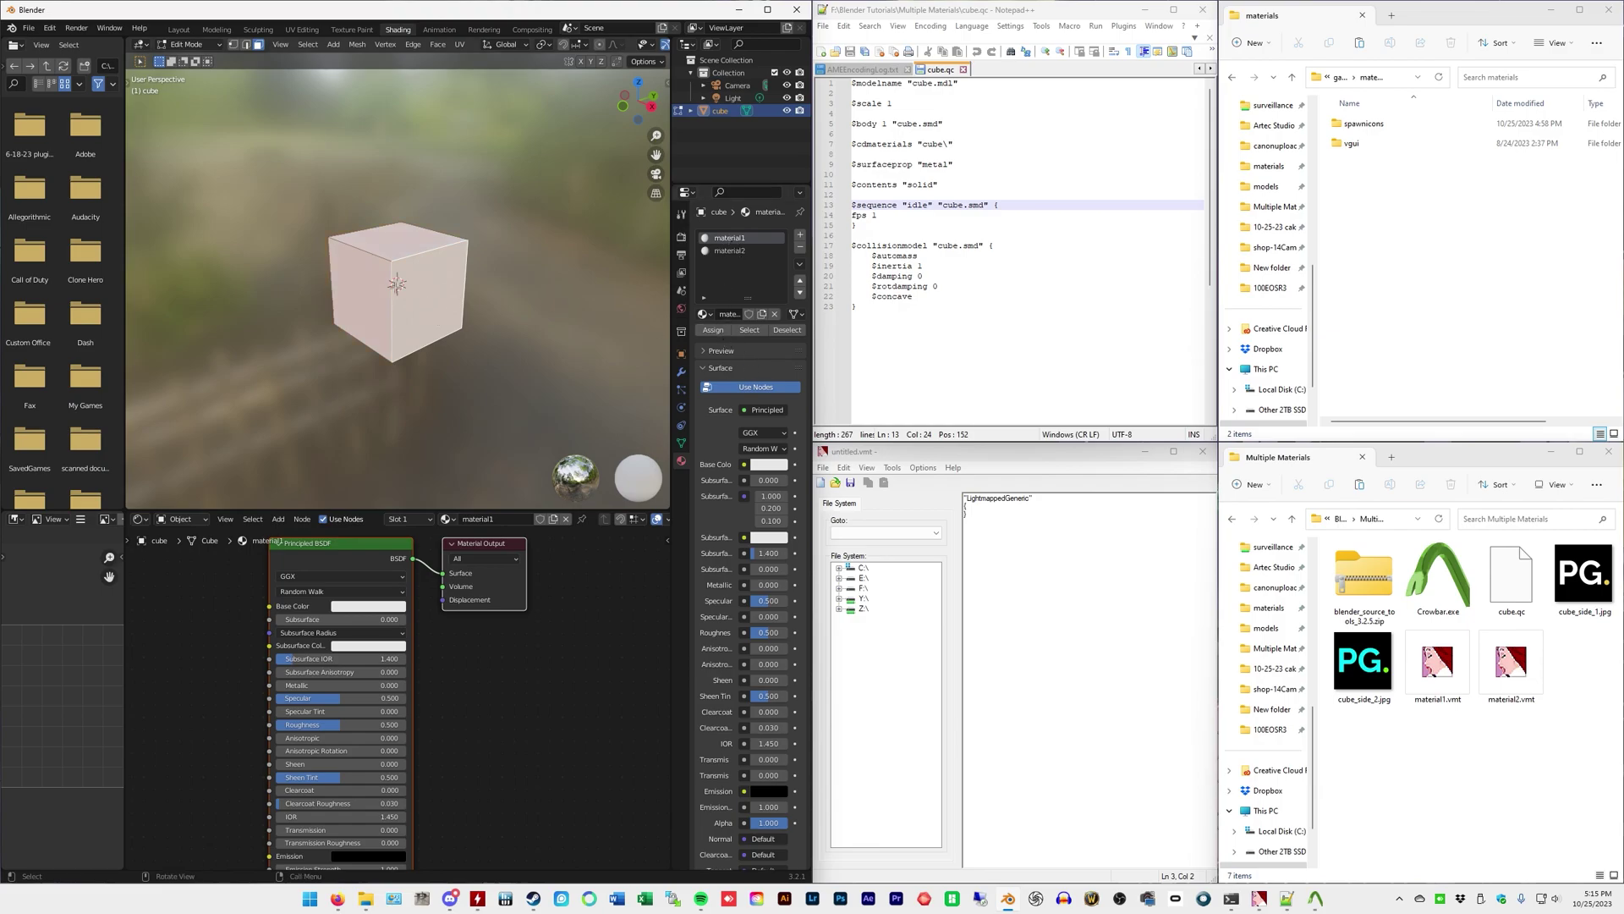
left_click(431, 294, "shift")
left_click(729, 251)
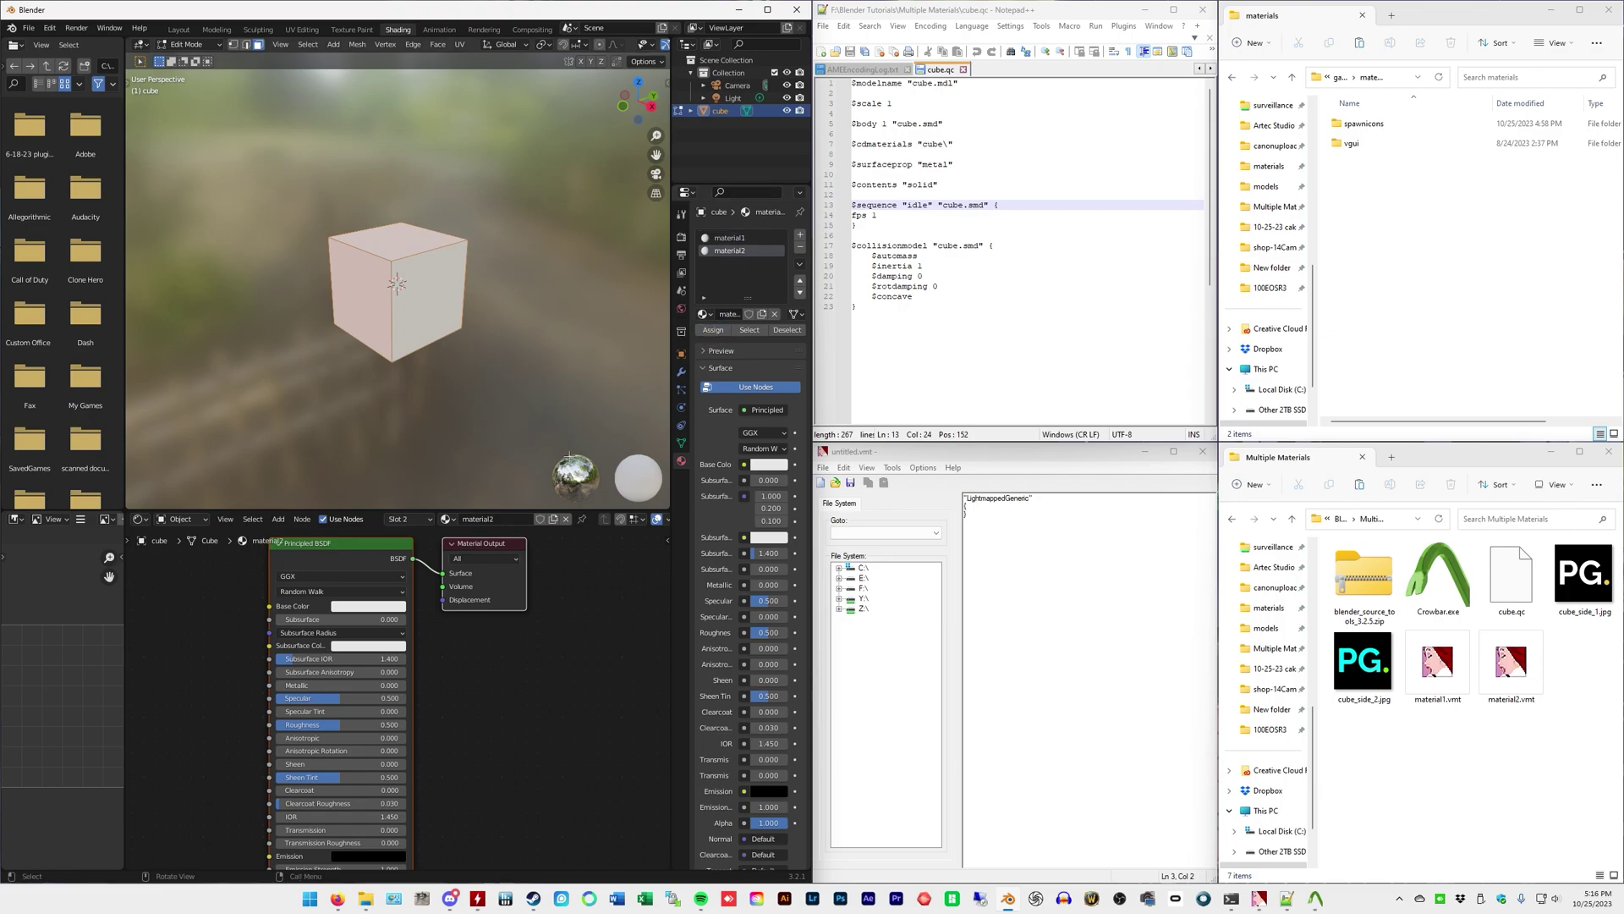
Step: Add cube_side_1.jpg as an image texture in material1 and connect its Color output to the Base Color
scroll(508, 643, "down", 4)
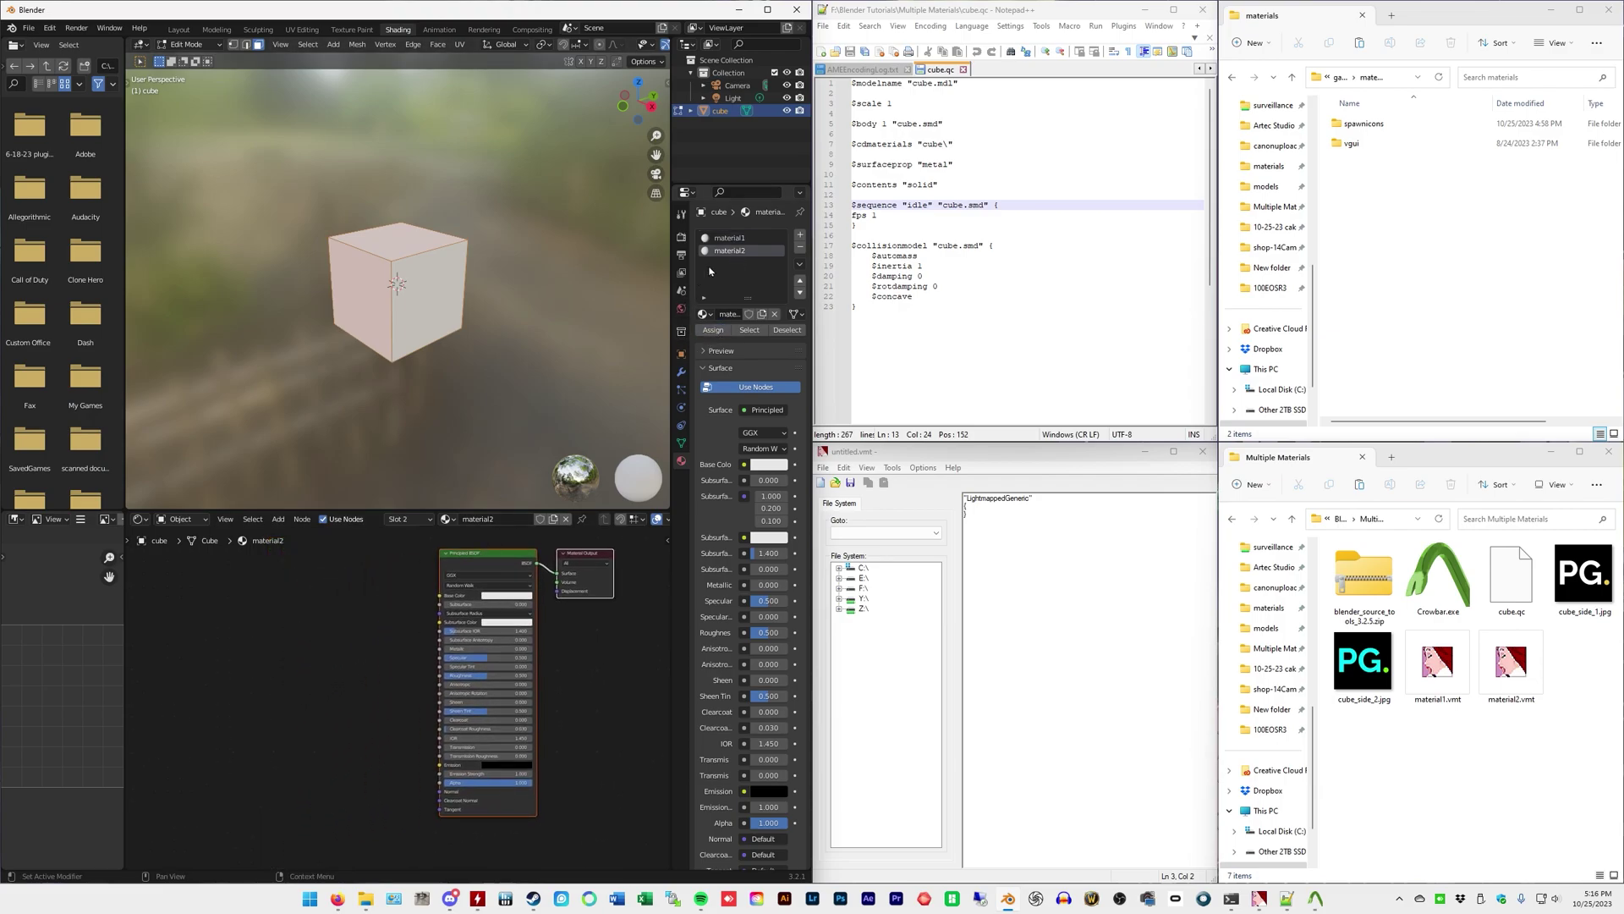
left_click(729, 238)
left_click(1583, 602)
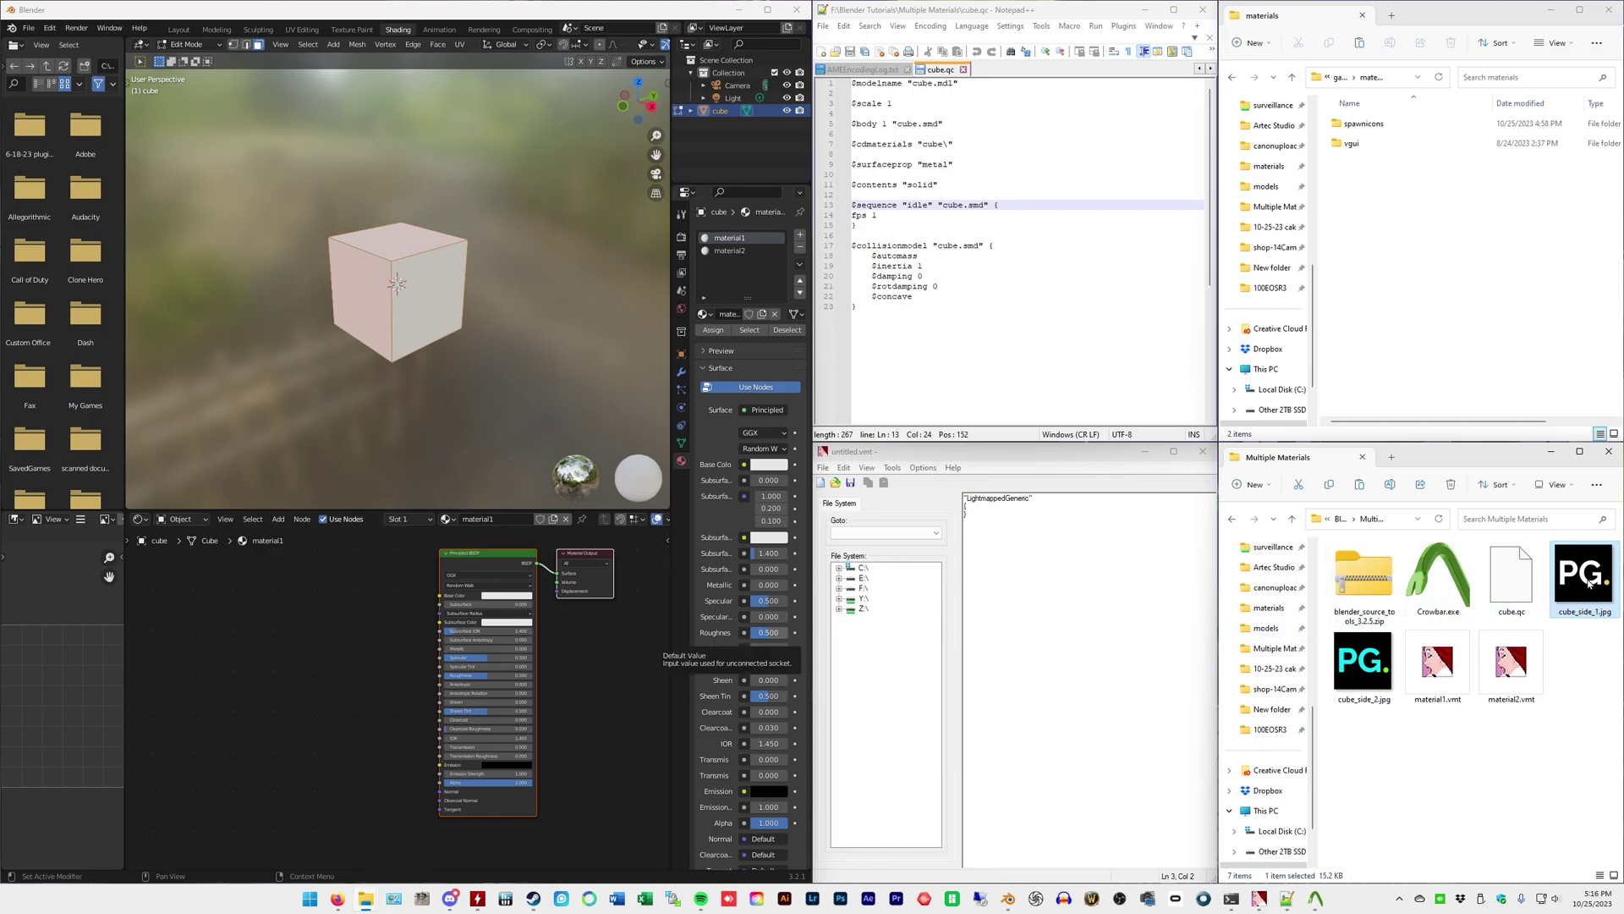
left_click_drag(1584, 579, 293, 645)
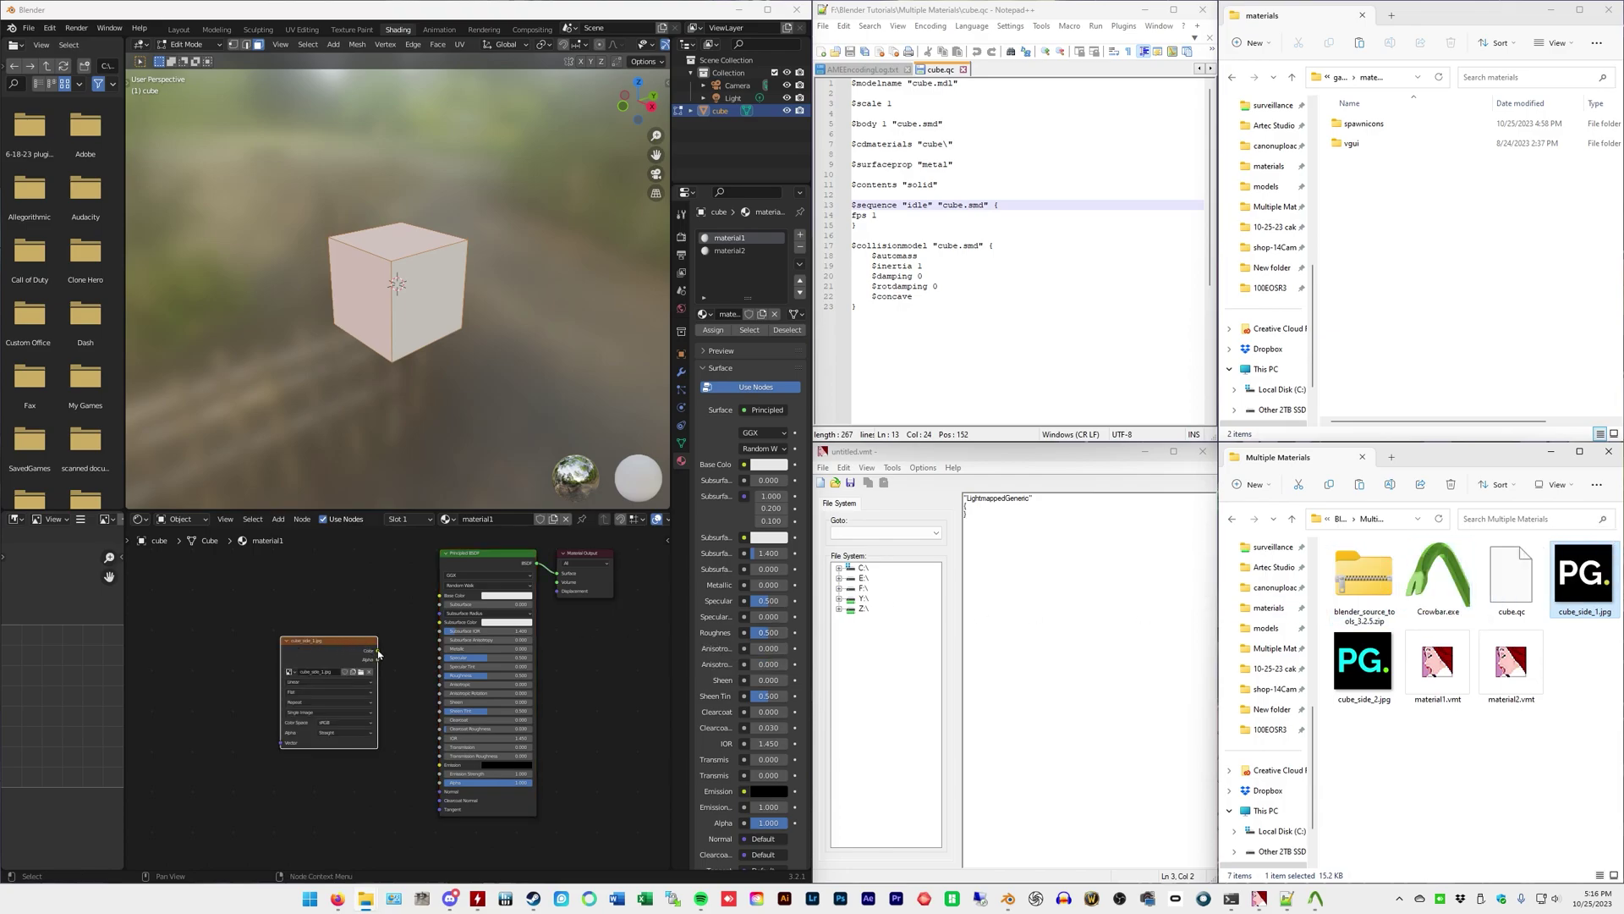
left_click_drag(378, 653, 439, 601)
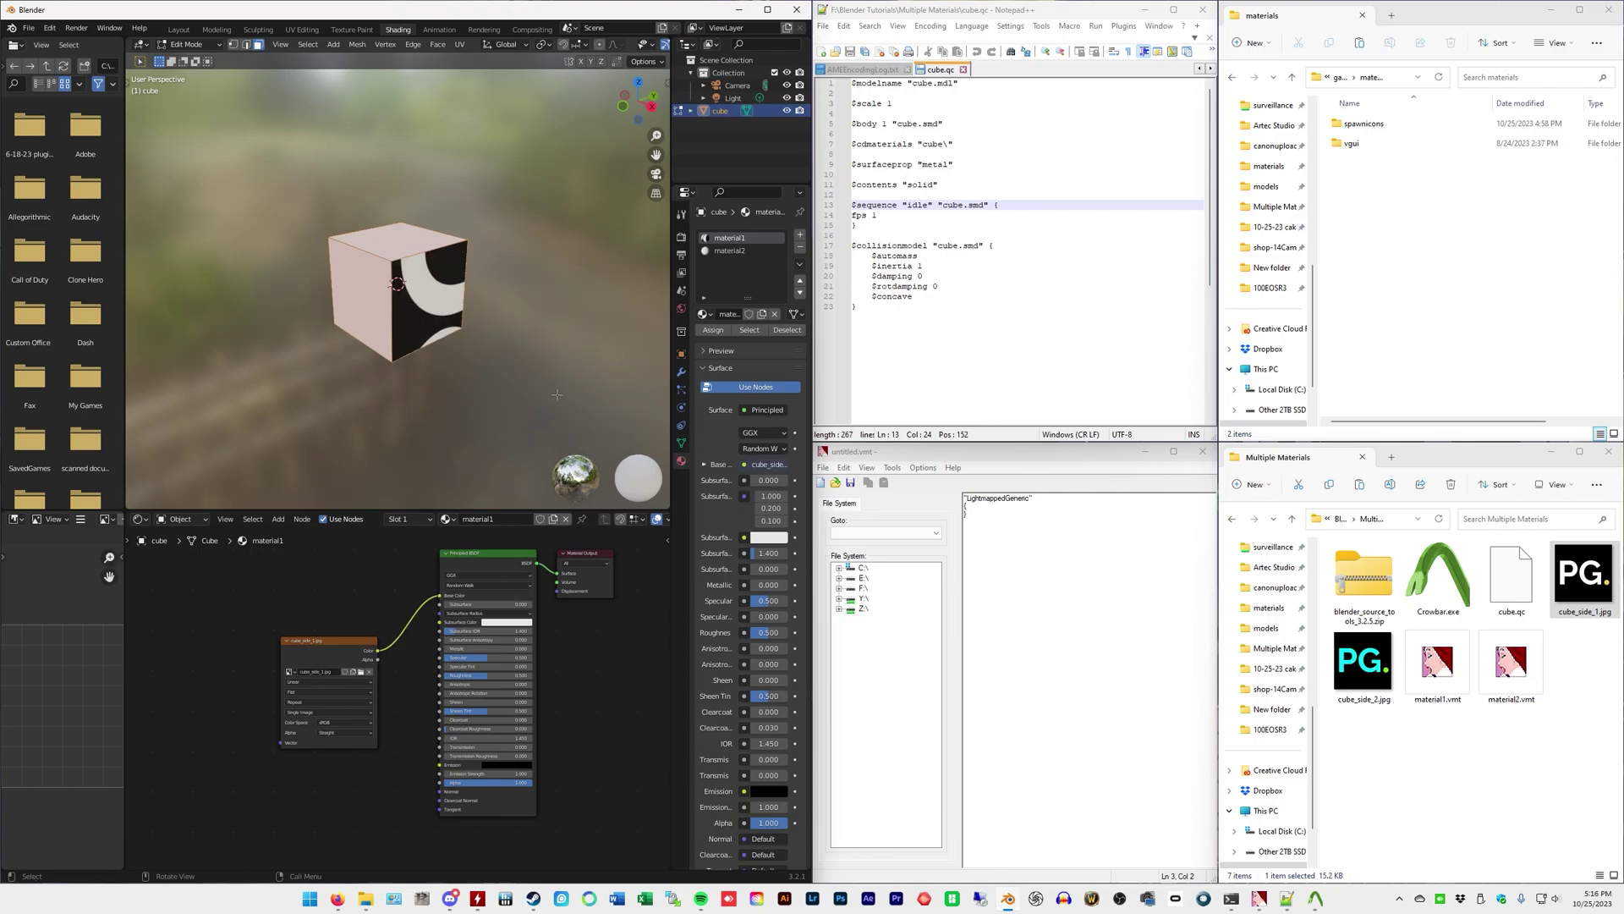
Step: Add cube_side_2.jpg as an image texture in material2 and connect its Color output to the Base Color
left_click(738, 250)
left_click(1364, 663)
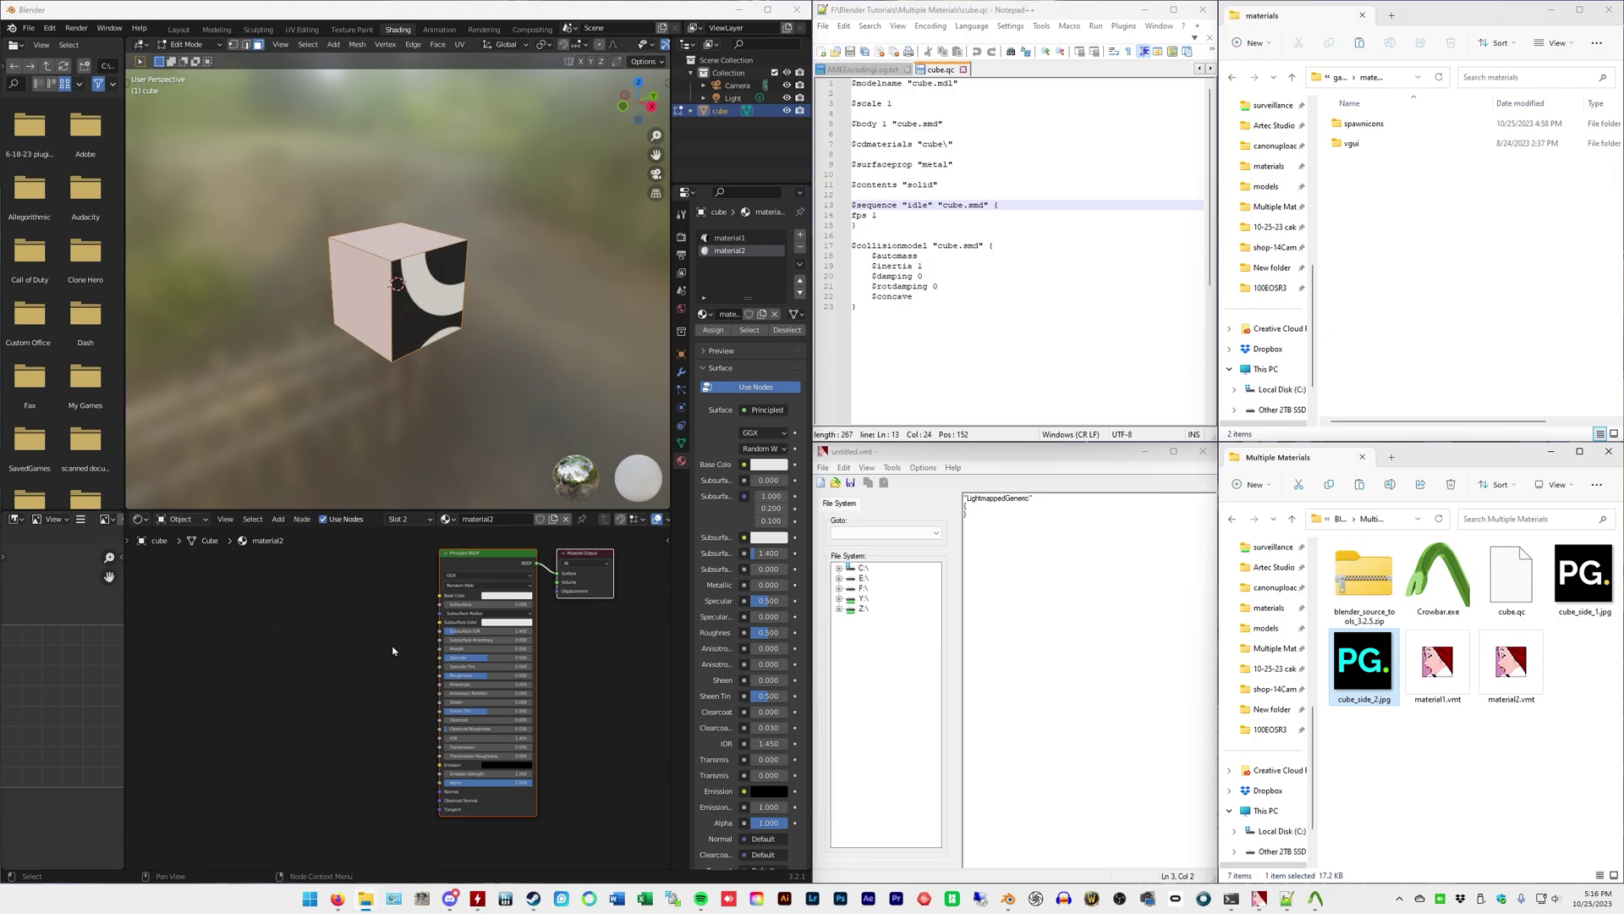
left_click_drag(674, 646, 440, 596)
middle_click_drag(423, 381, 359, 280)
middle_click_drag(550, 358, 412, 294)
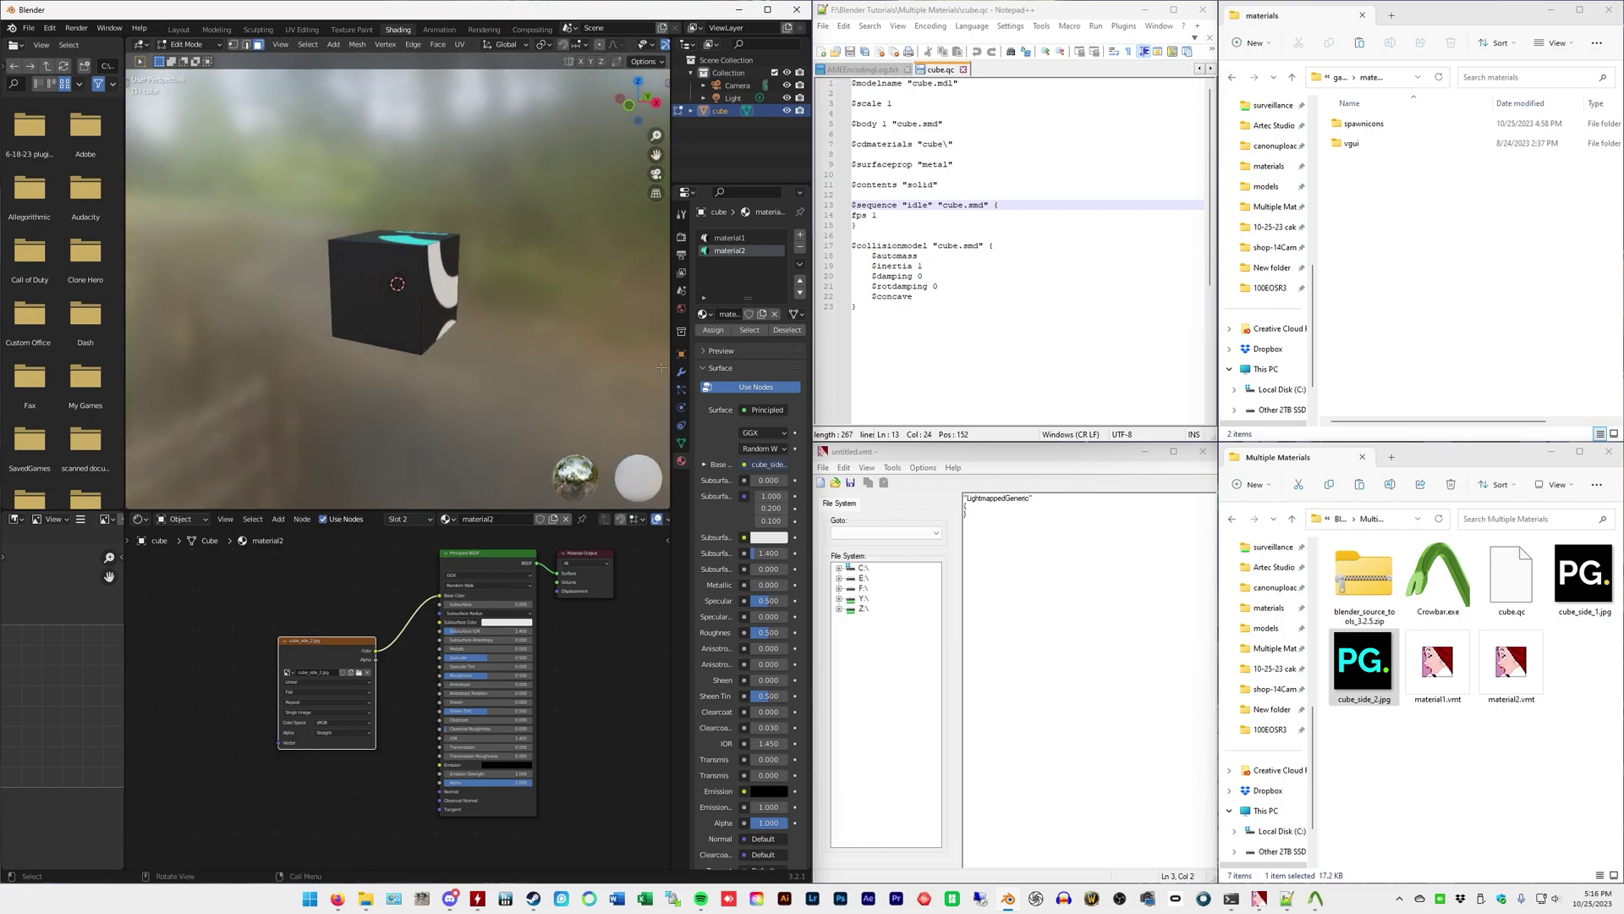
Step: Export the cube as cube.smd with the scene's Source Engine Export settings
left_click(682, 291)
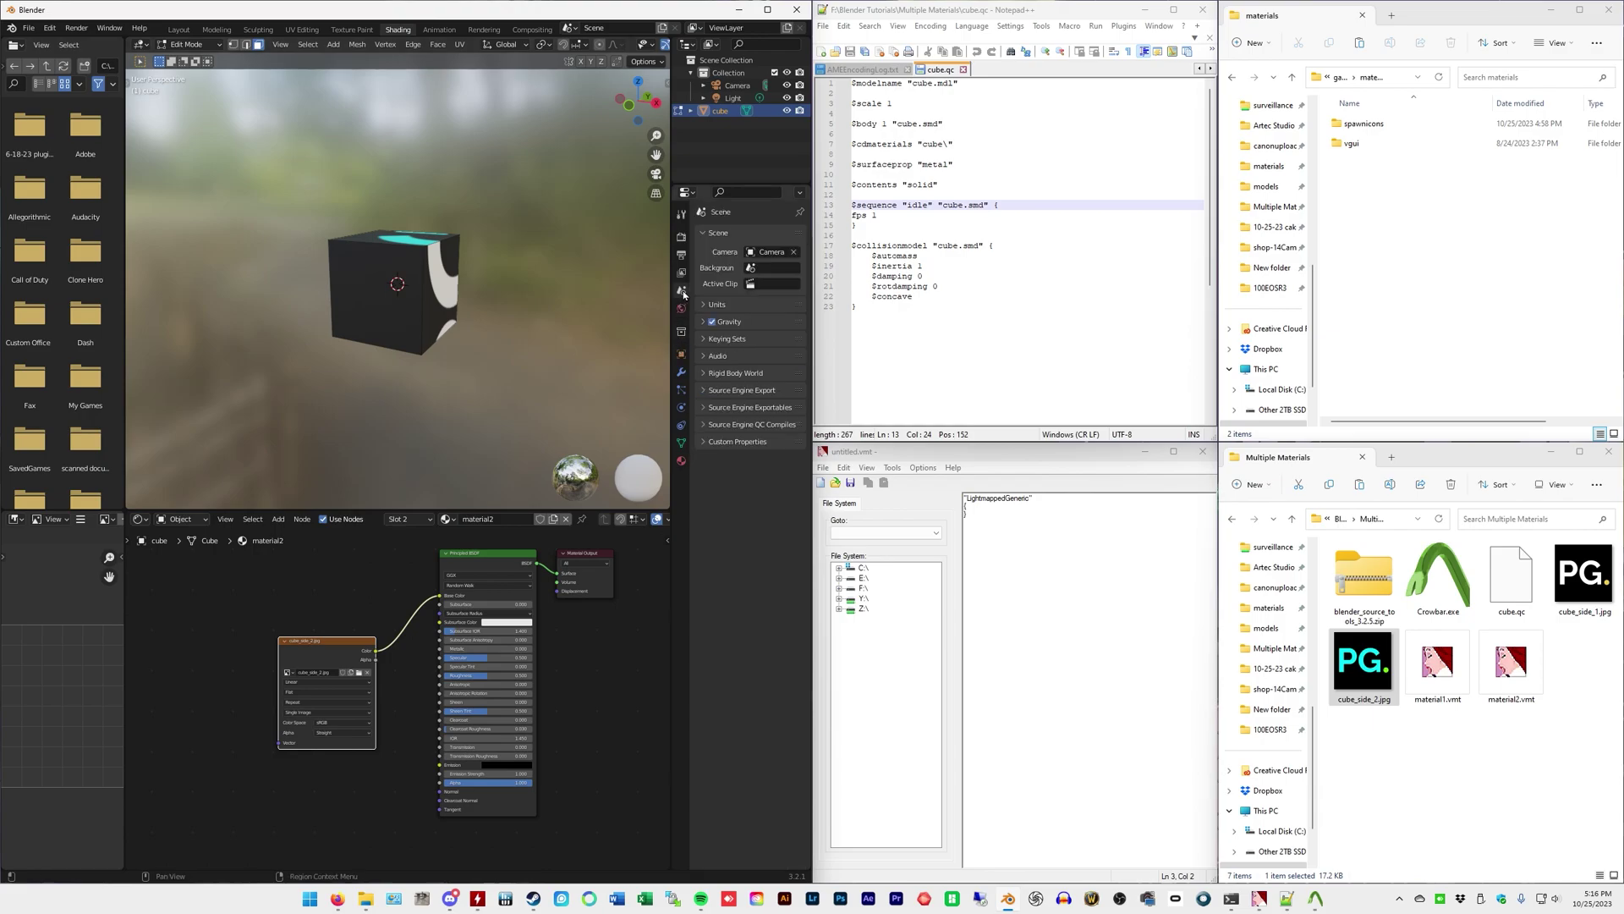
left_click(702, 390)
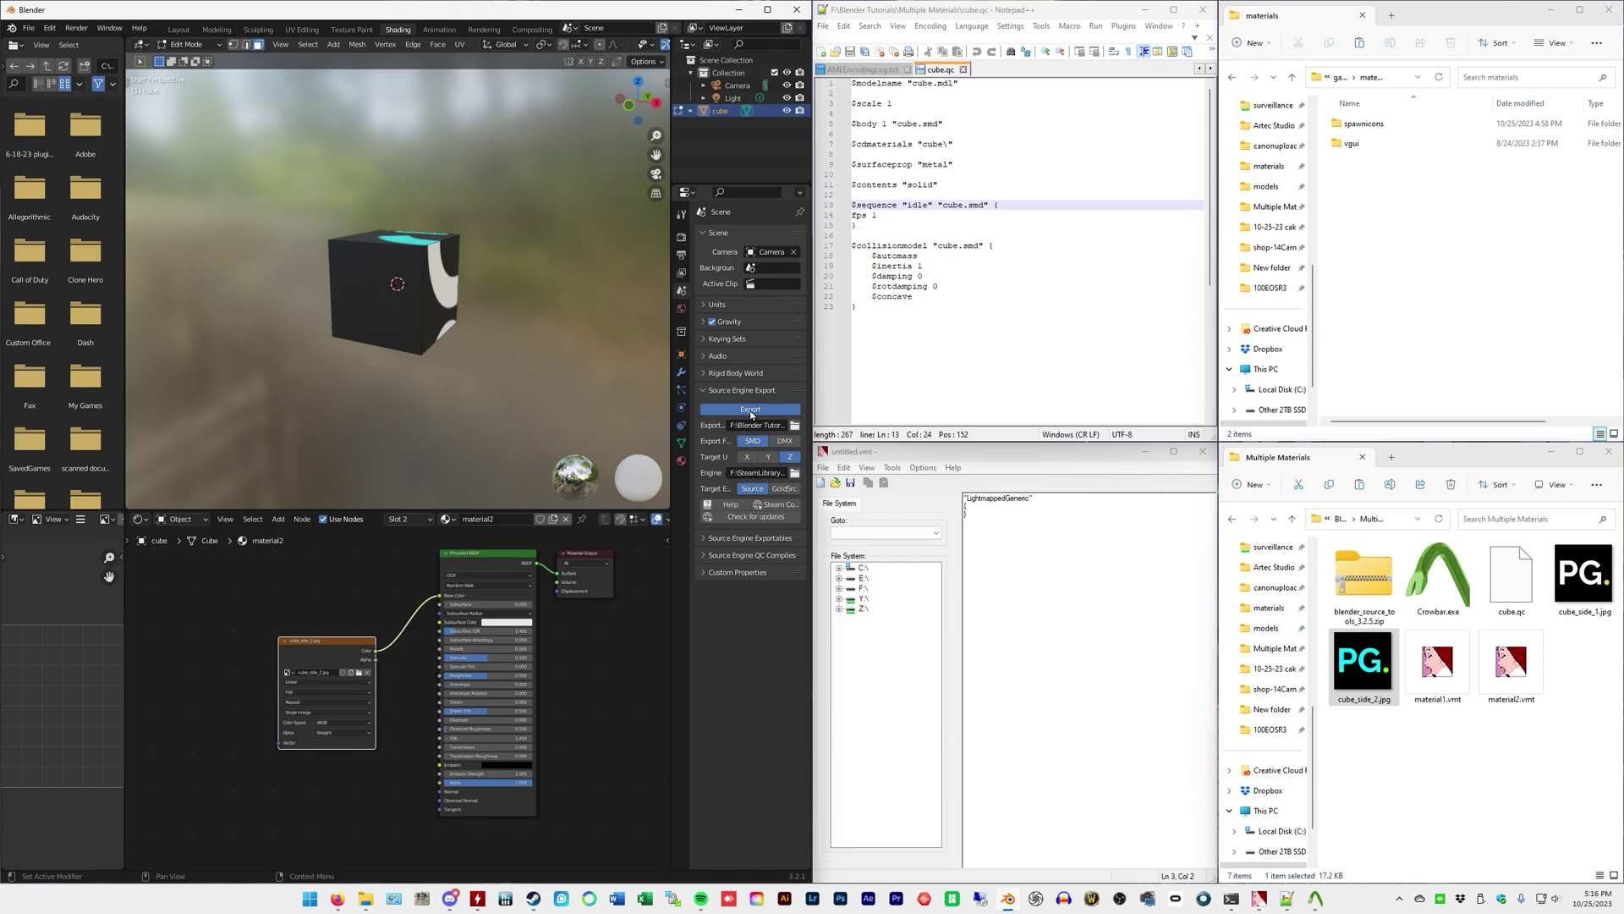
left_click(751, 409)
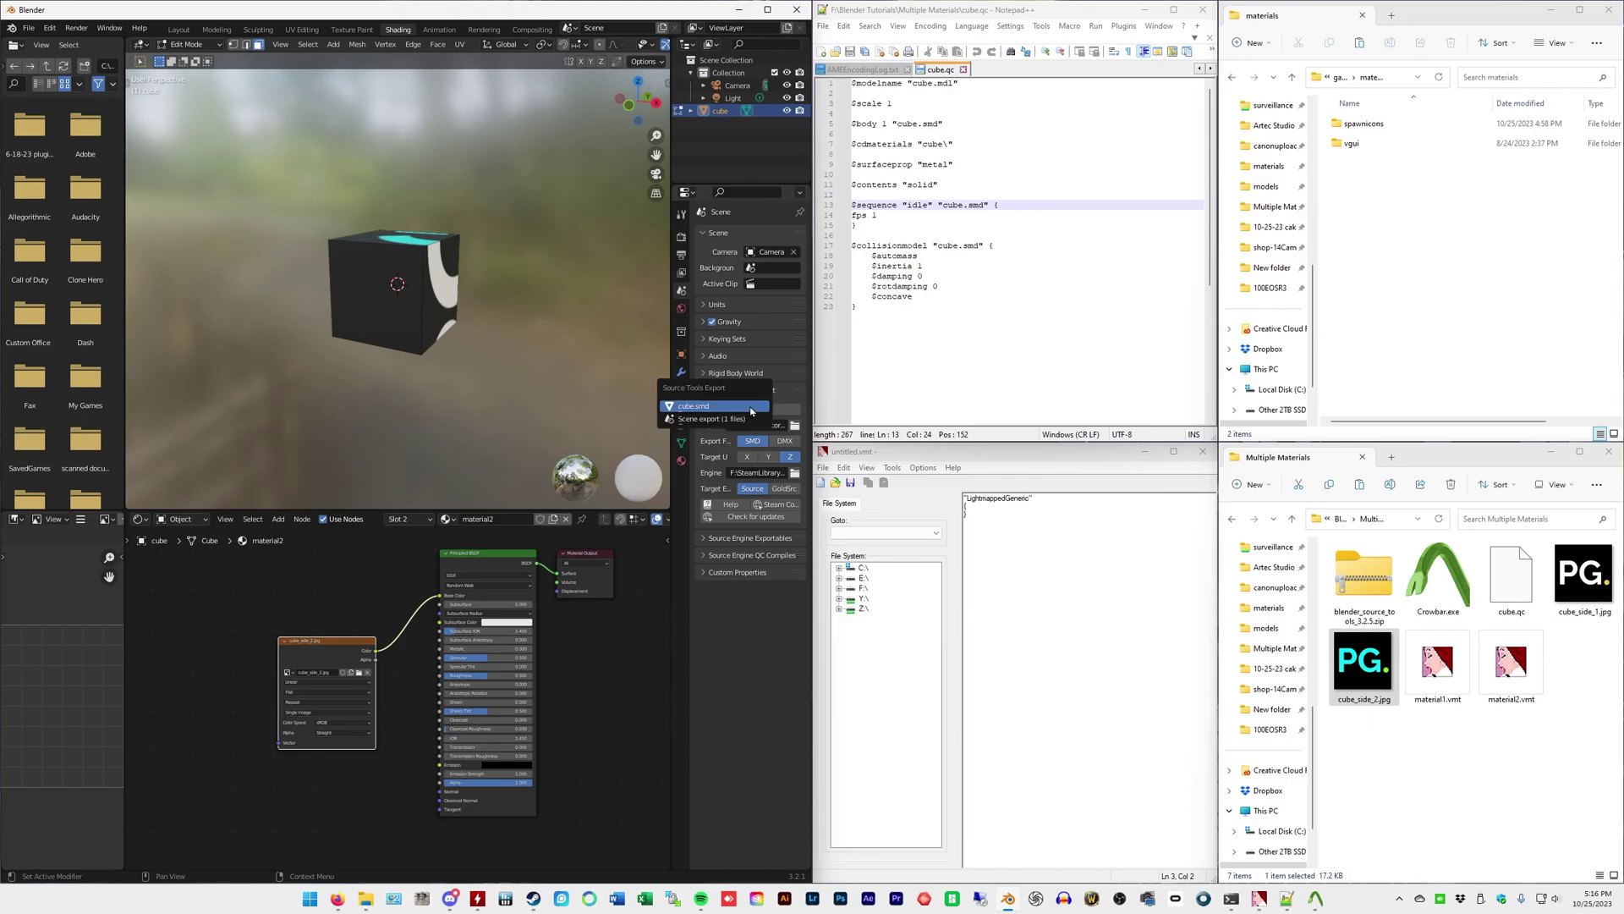
left_click(693, 407)
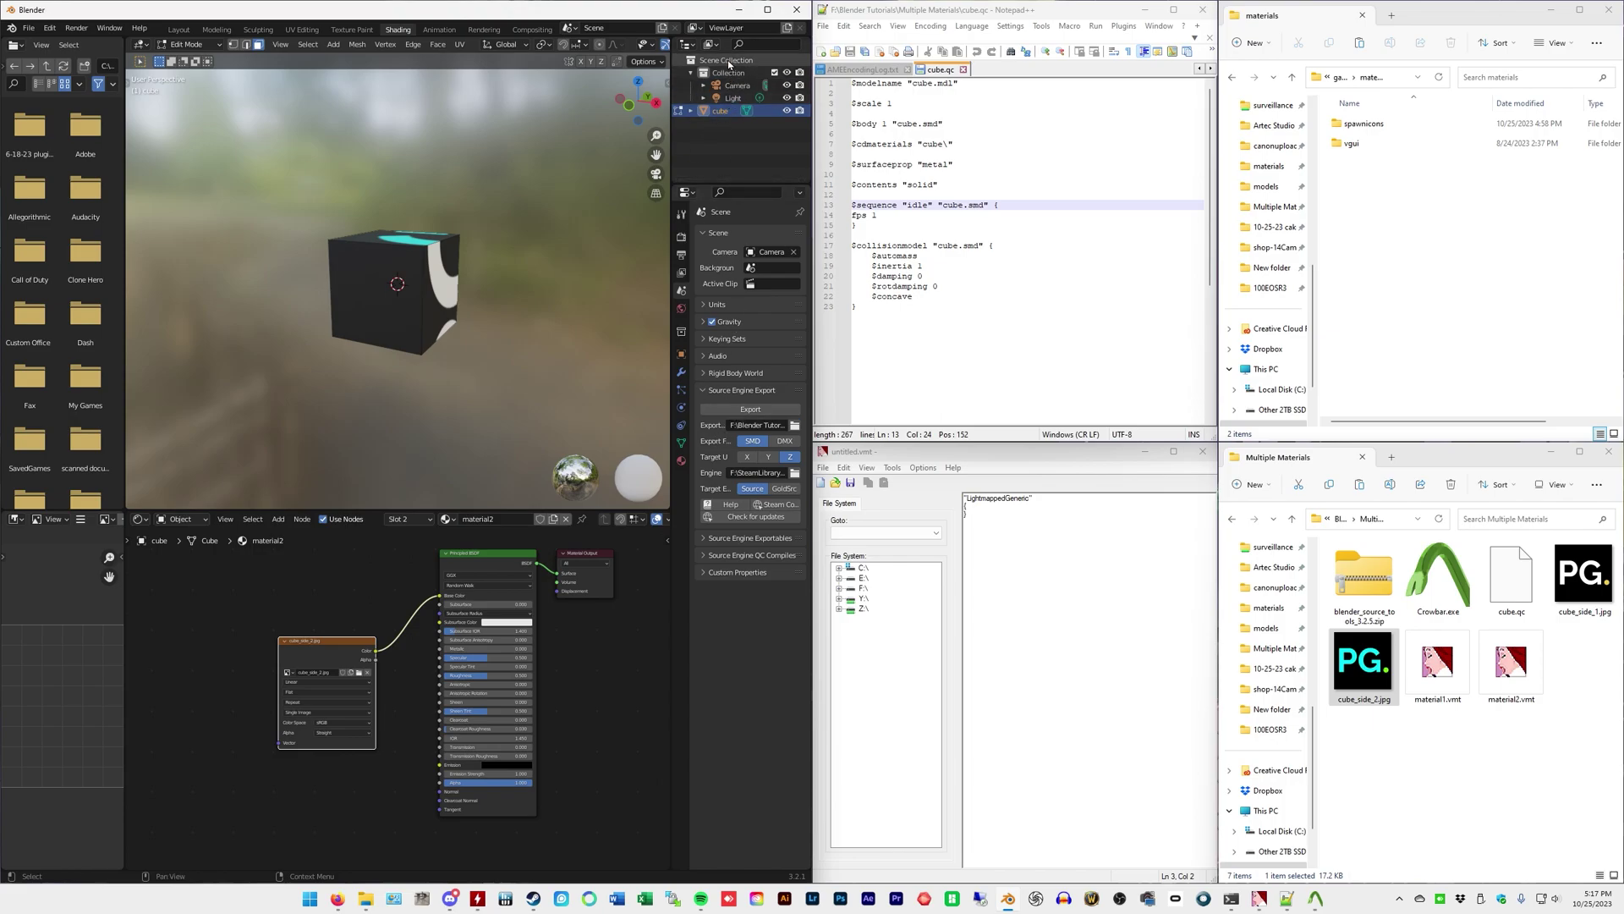
left_click(745, 412)
left_click(722, 411)
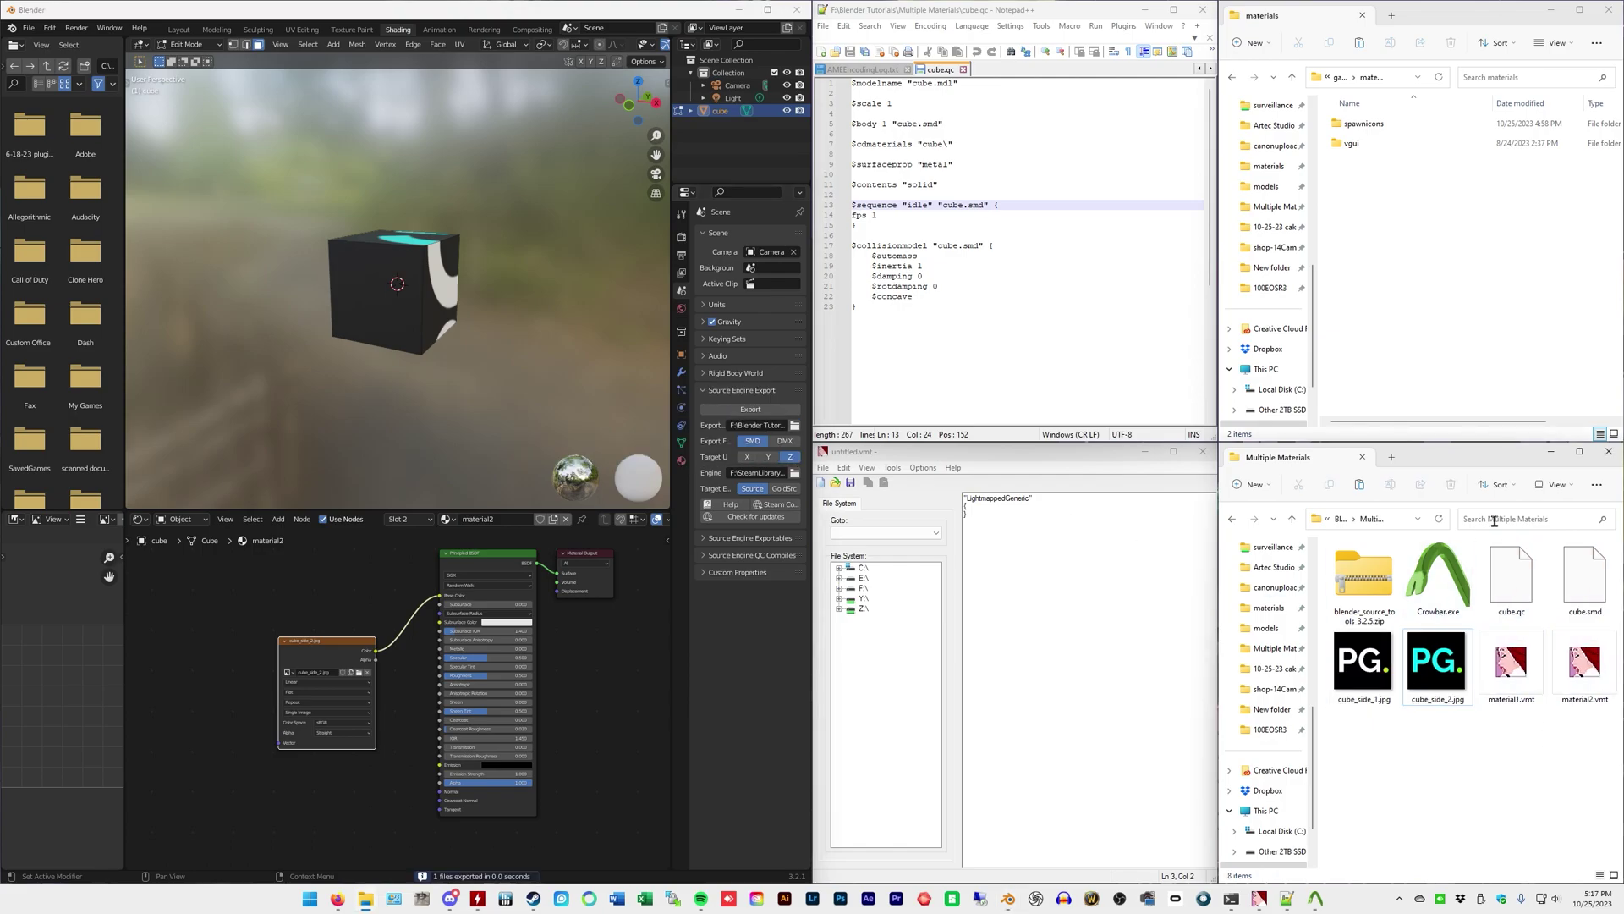
Step: Examine the $modelname and $body lines of cube.qc against the exported cube.smd file
left_click(1528, 597)
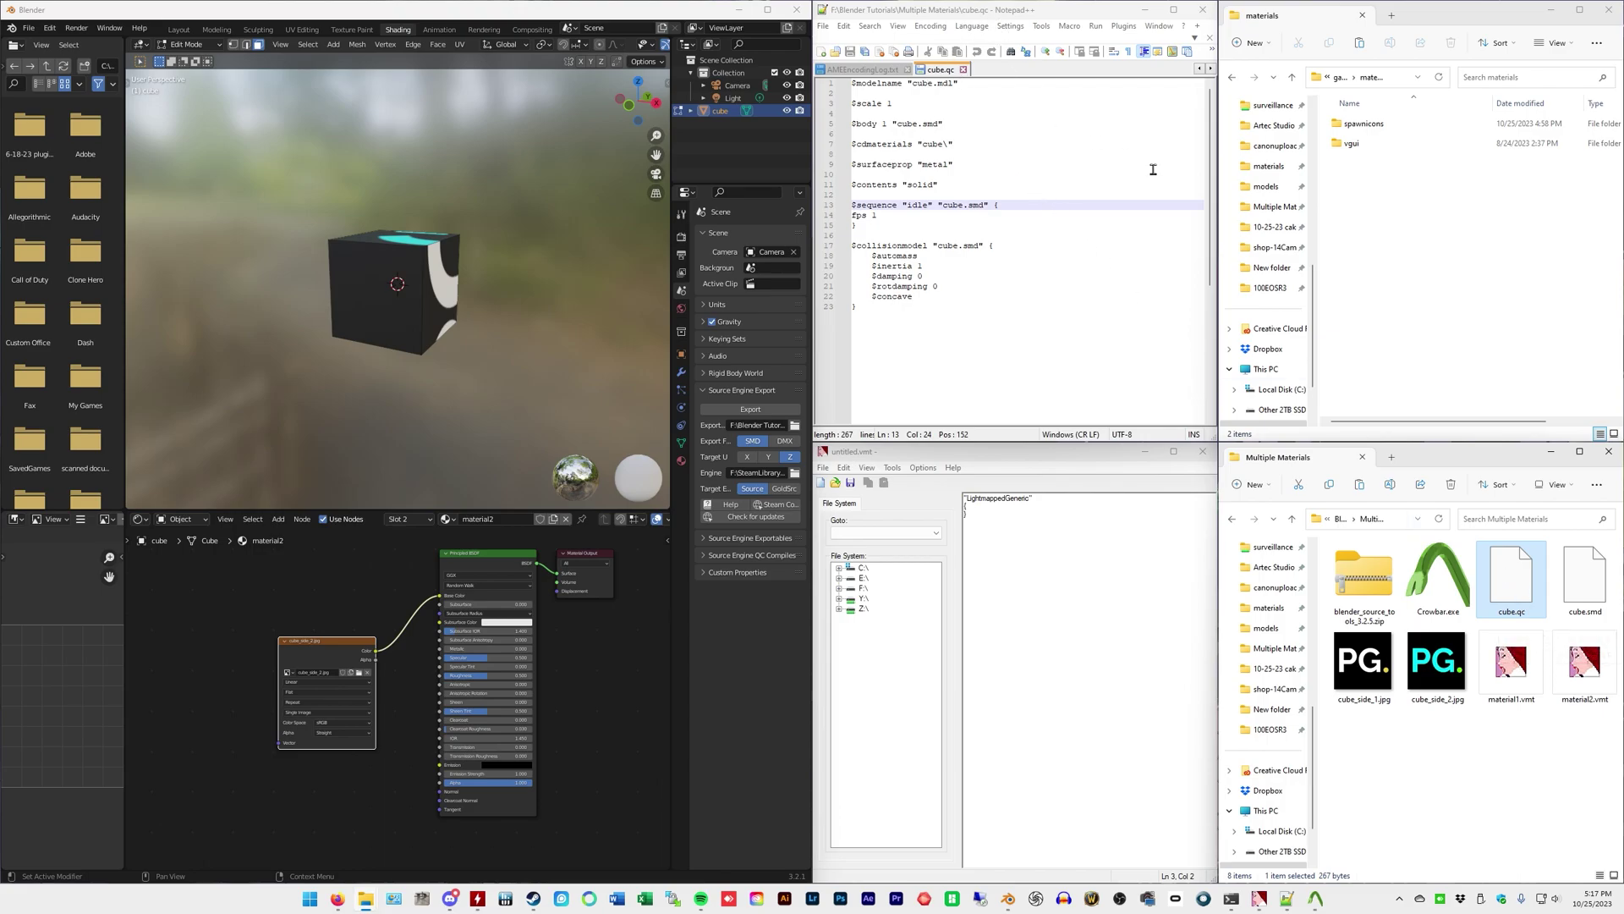
right_click(1519, 576)
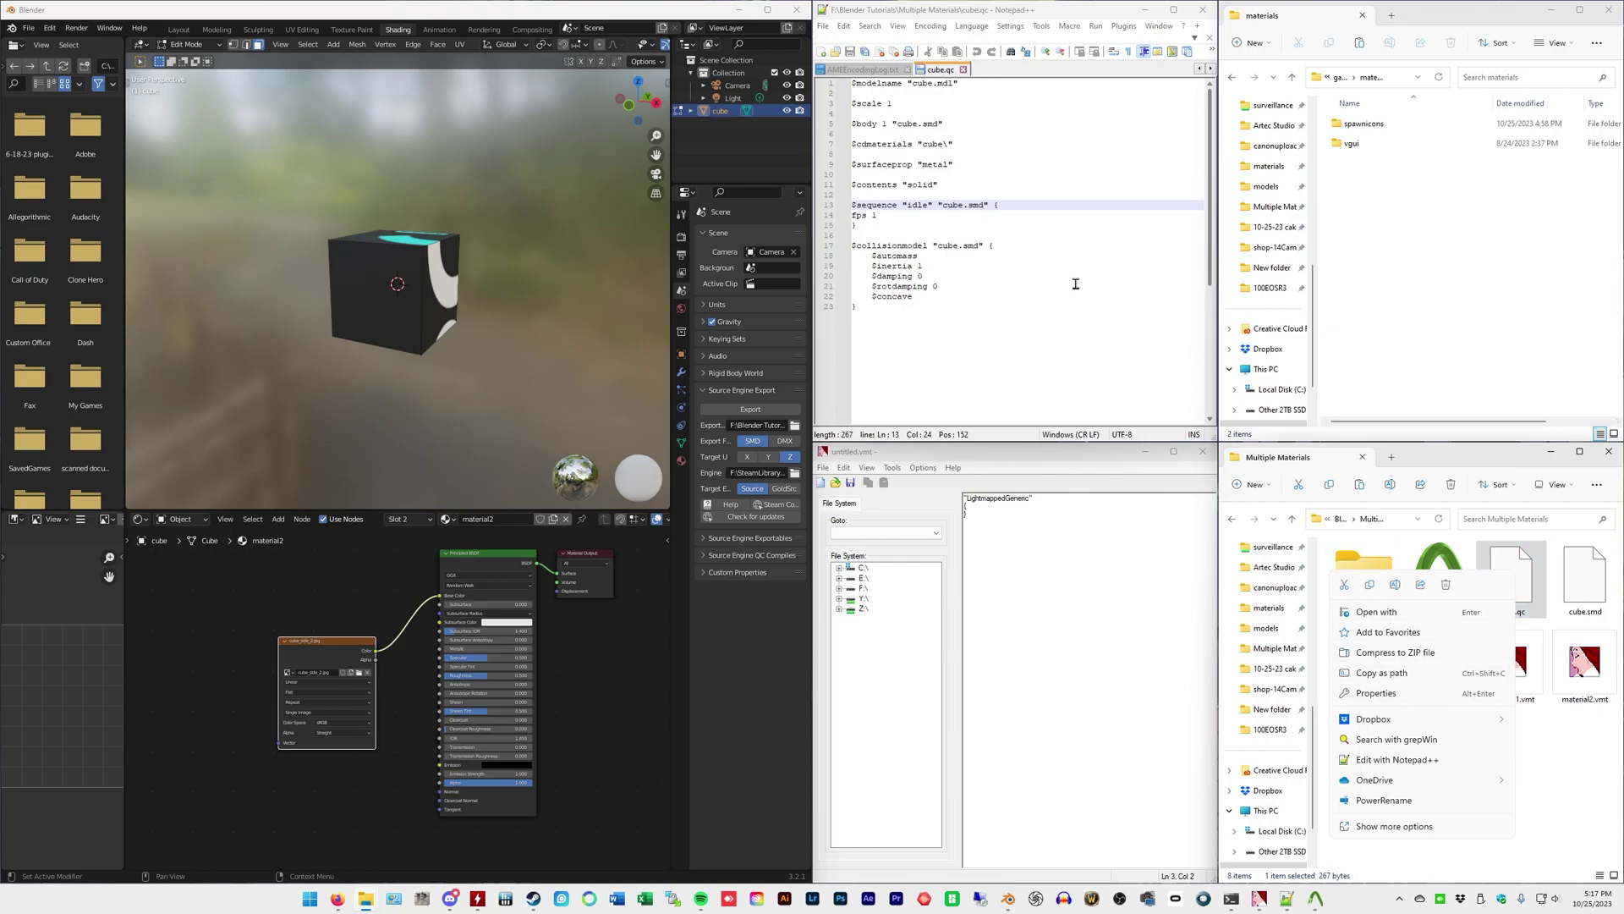
left_click(1011, 235)
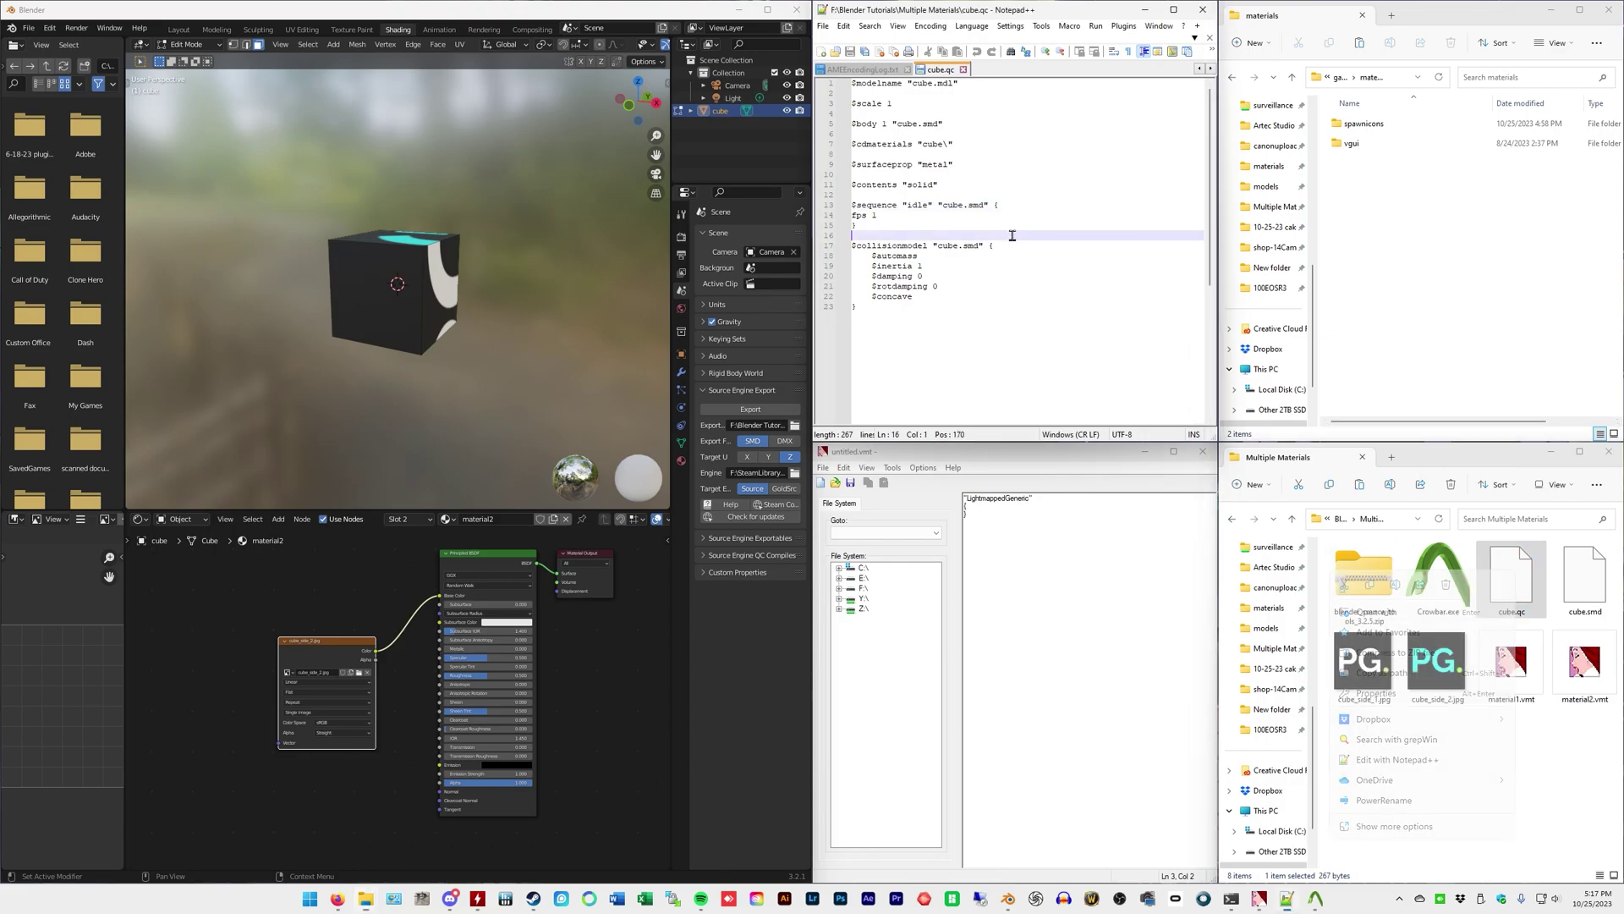
left_click(912, 83)
key("Right")
key("Right")
key("Right")
key("Right")
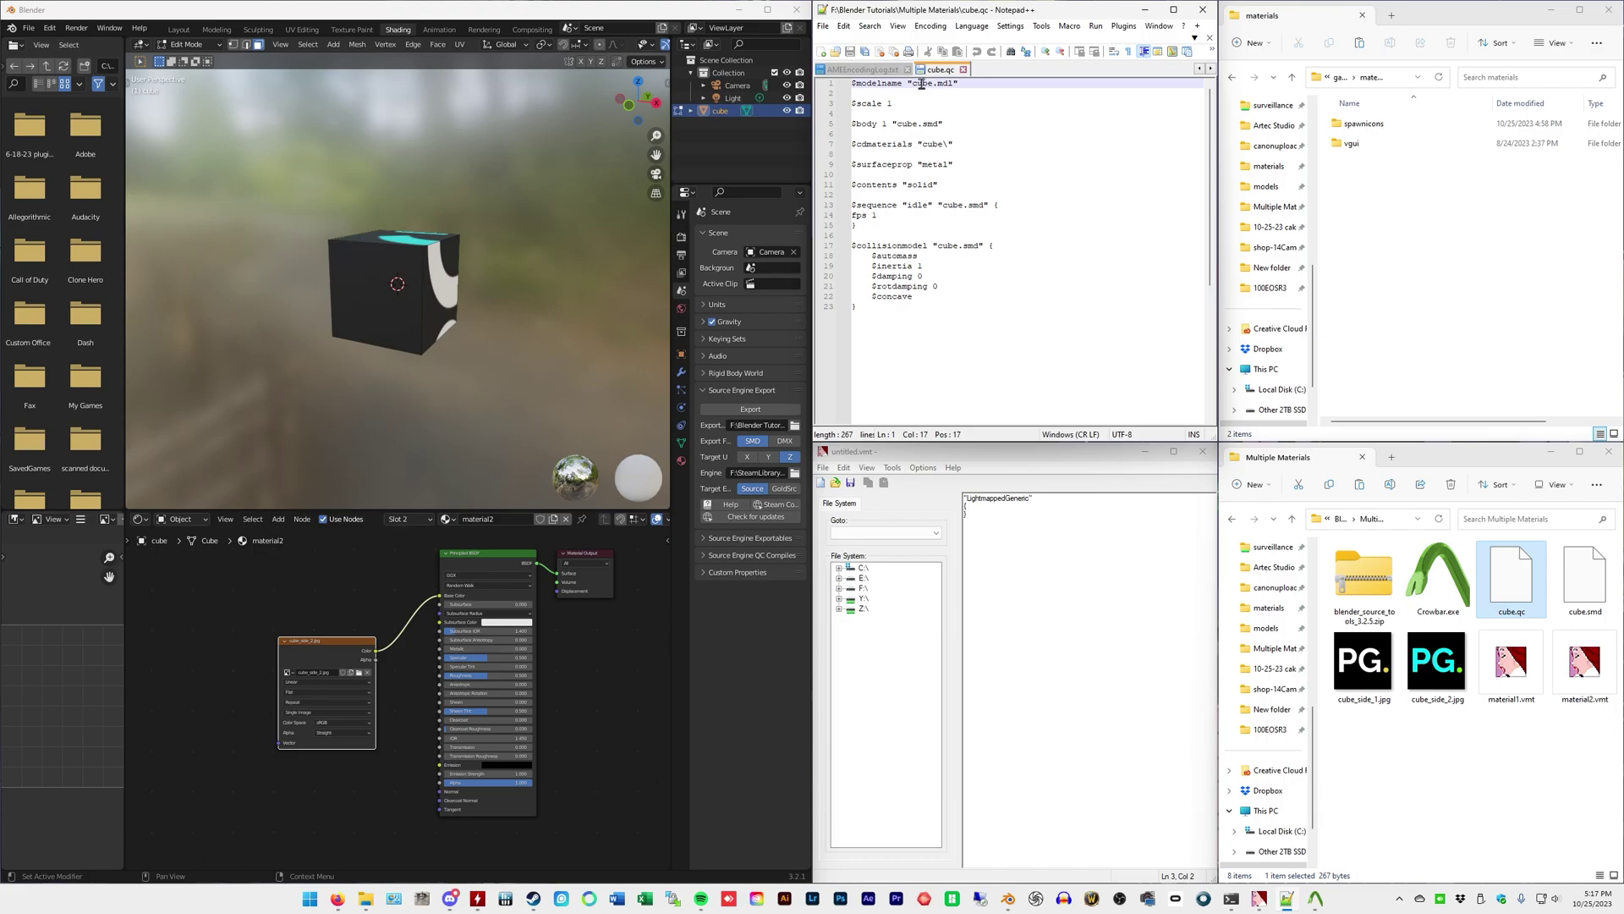
left_click_drag(914, 84, 953, 84)
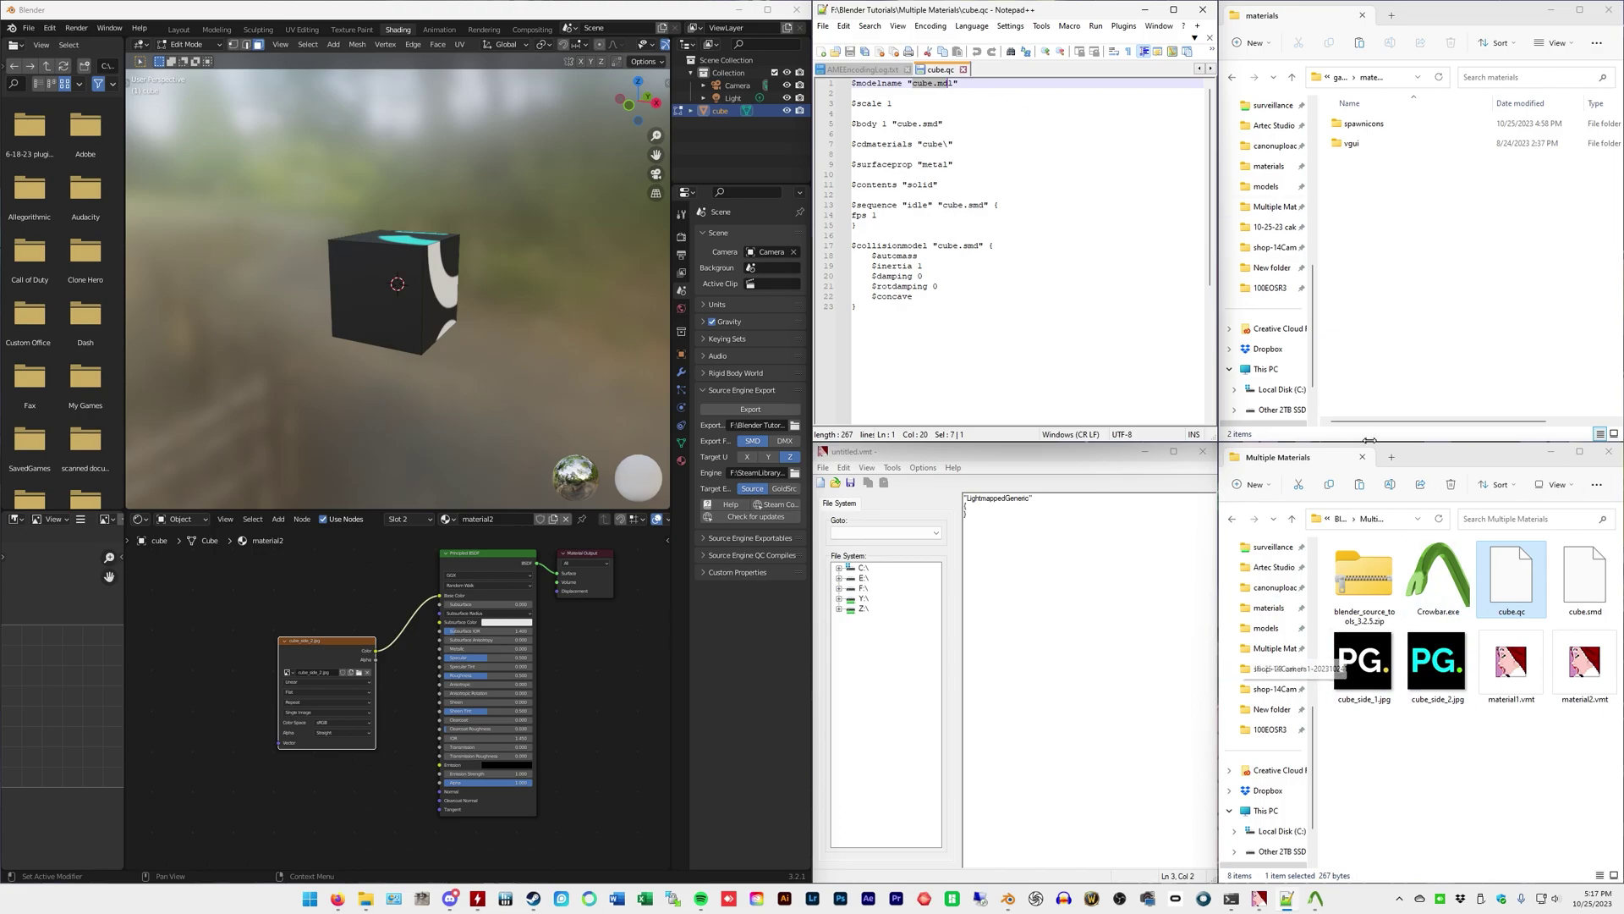
left_click(922, 135)
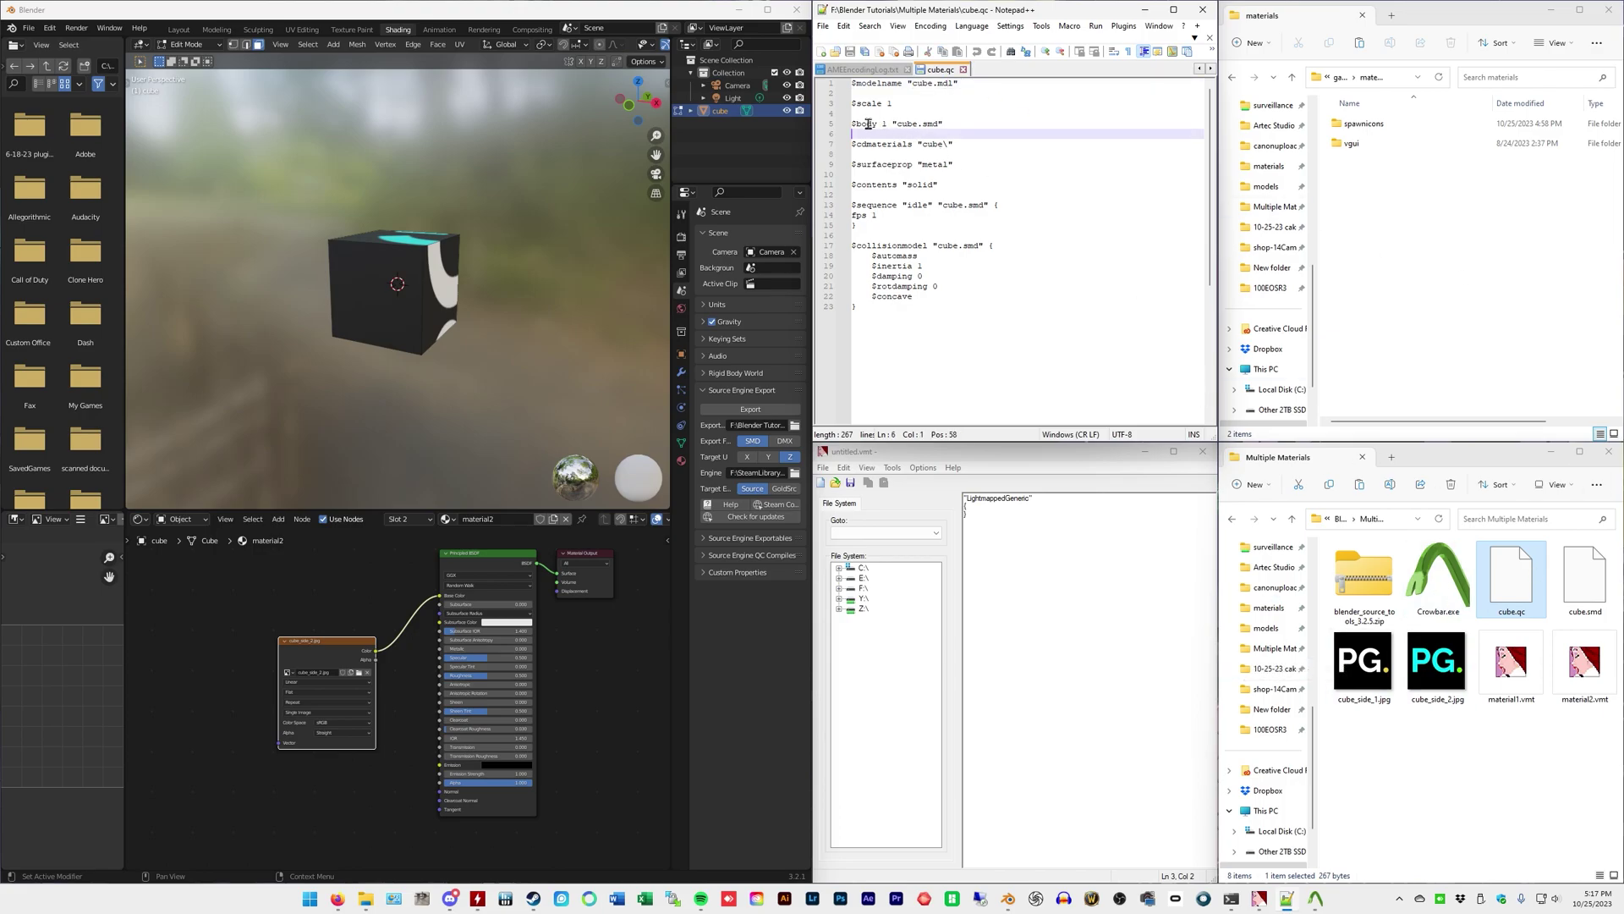
left_click_drag(898, 124, 938, 124)
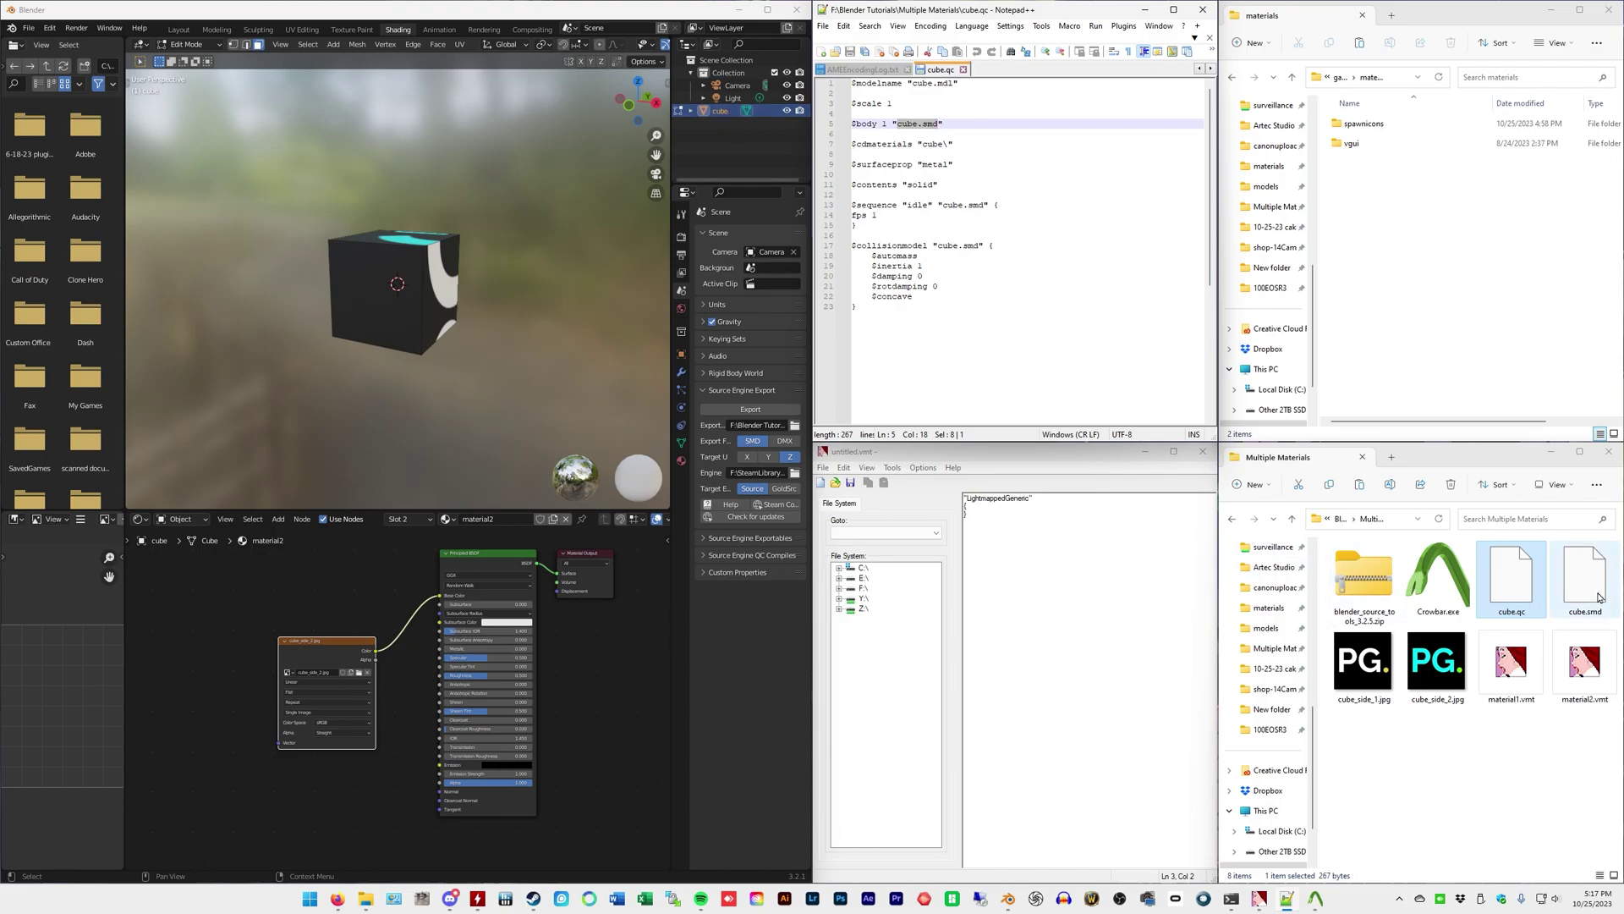
Step: Create a folder named cube in the garrysmod materials folder to match the $cdmaterials path, and open it
left_click(932, 145)
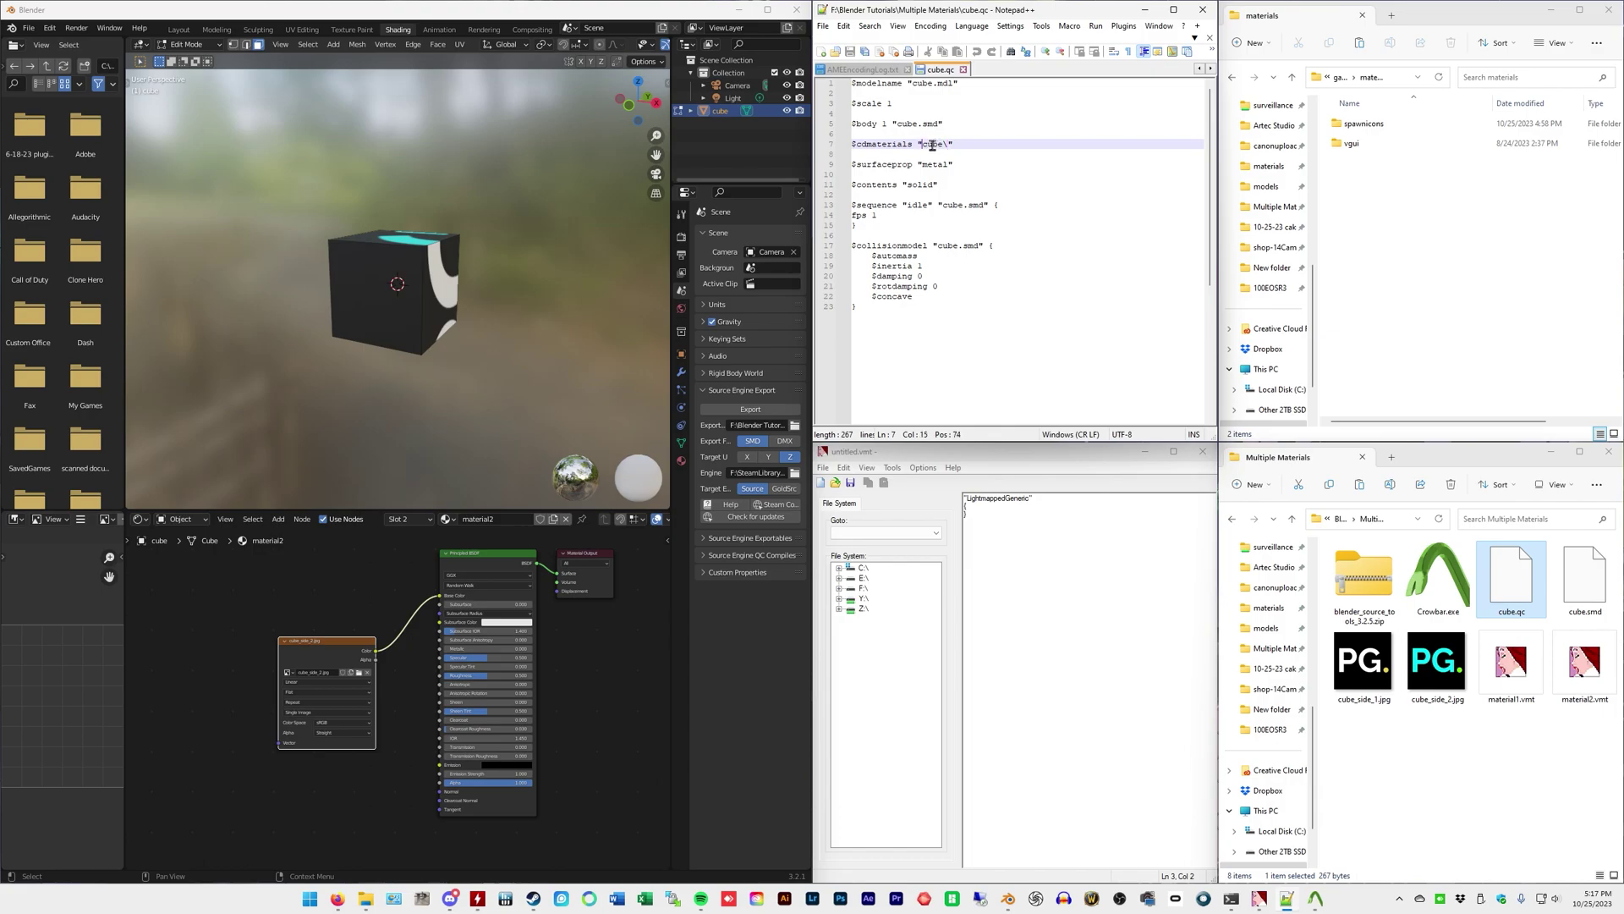
left_click(1400, 80)
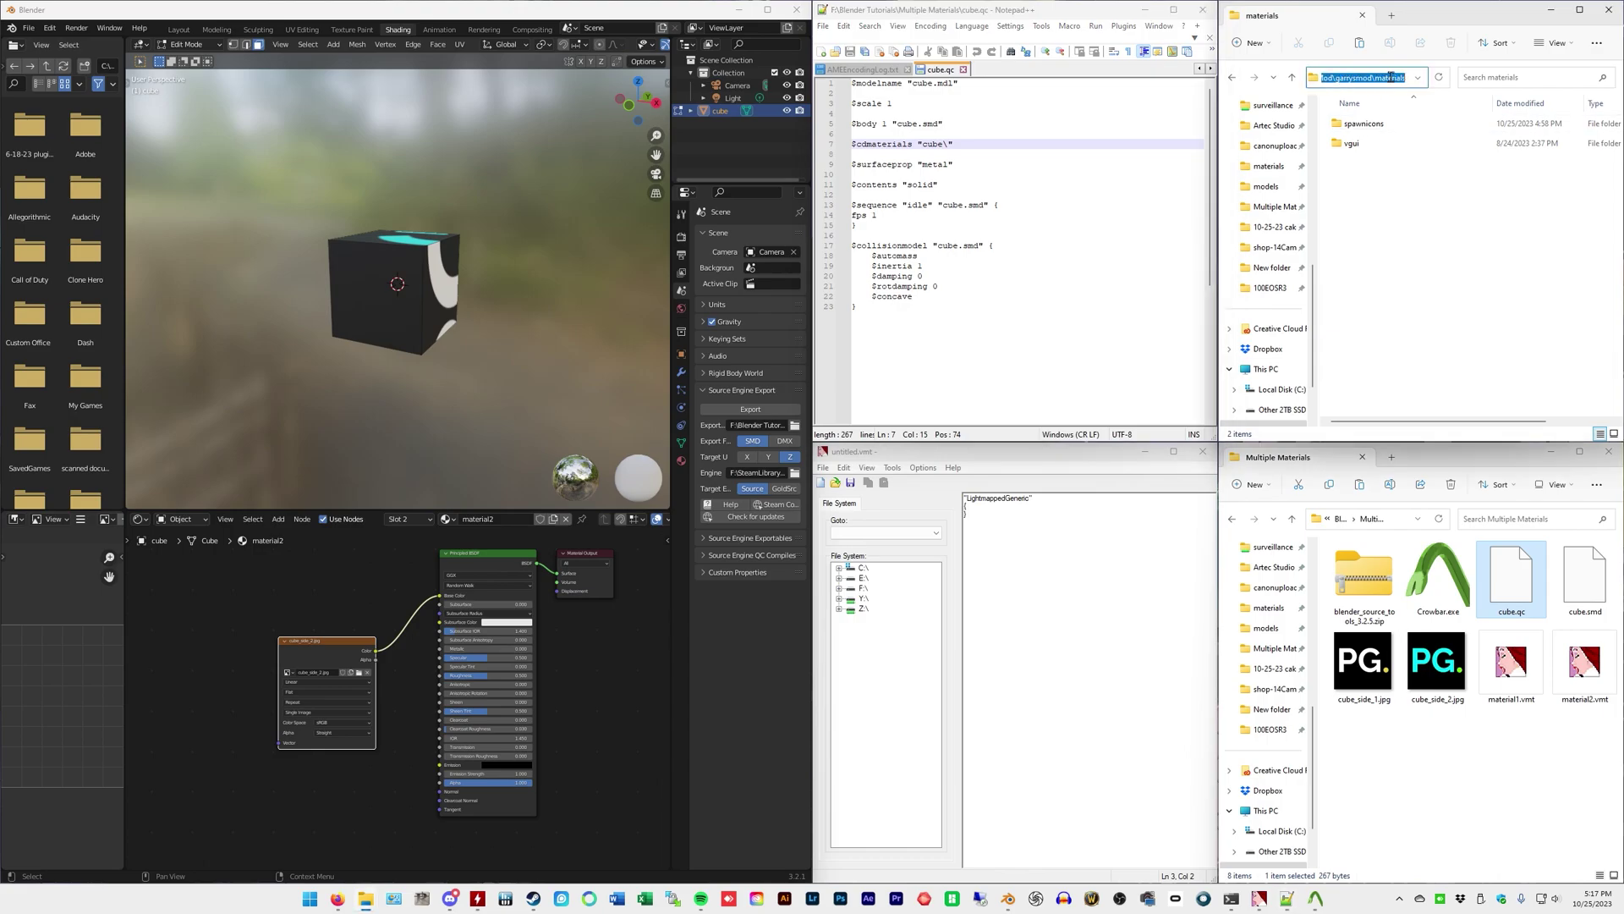
left_click(1398, 188)
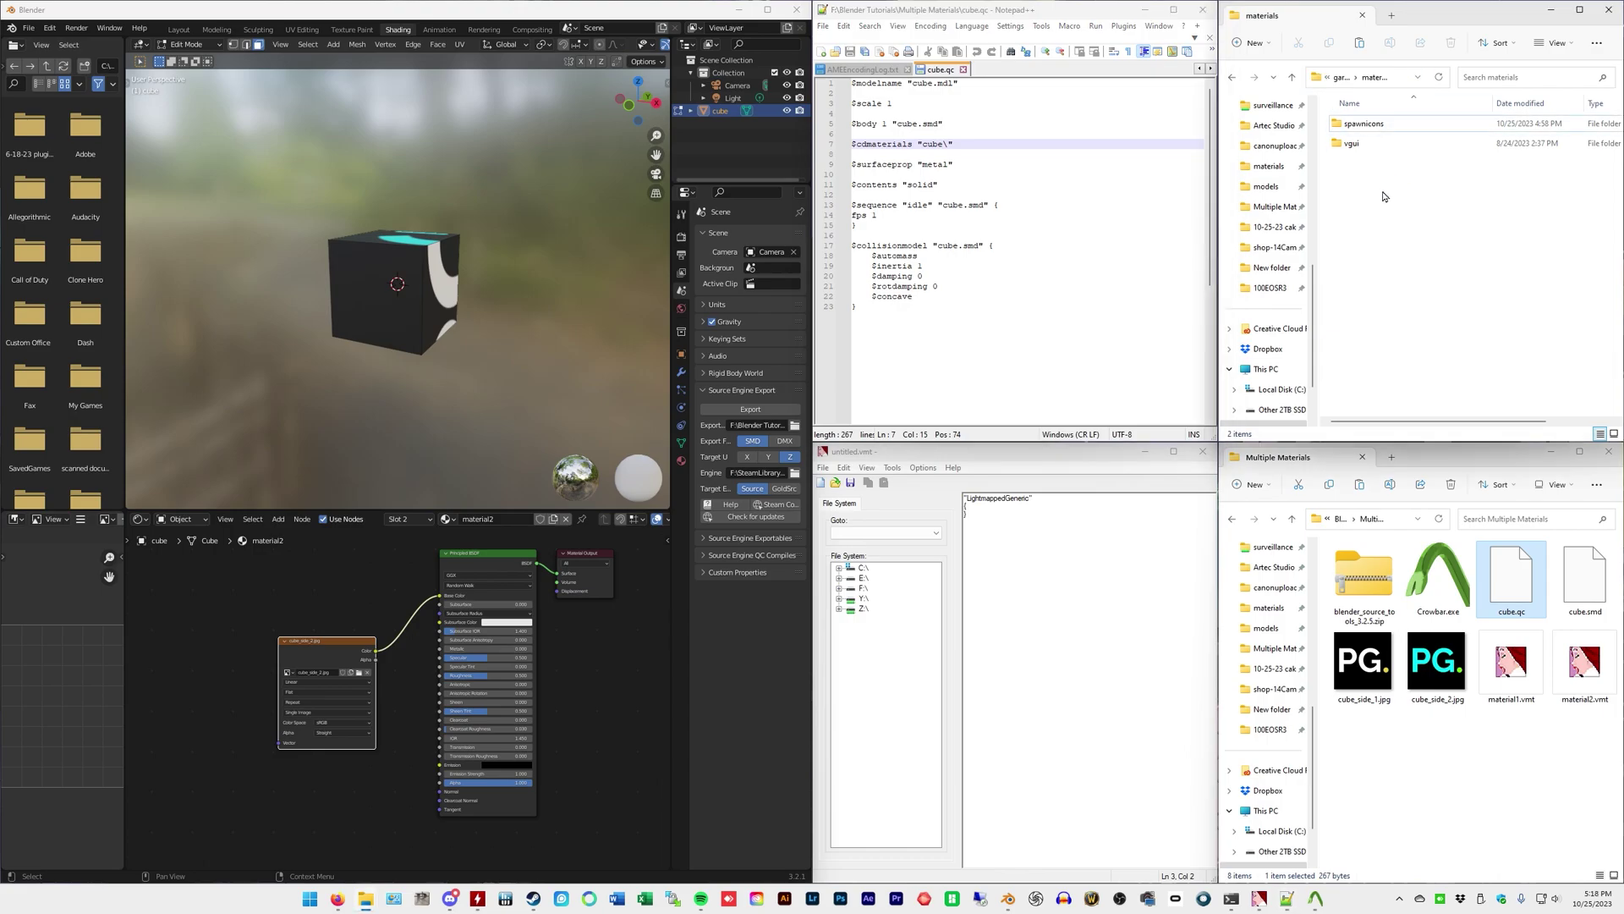
key("ctrl+shift+n")
type("cube")
key("Return")
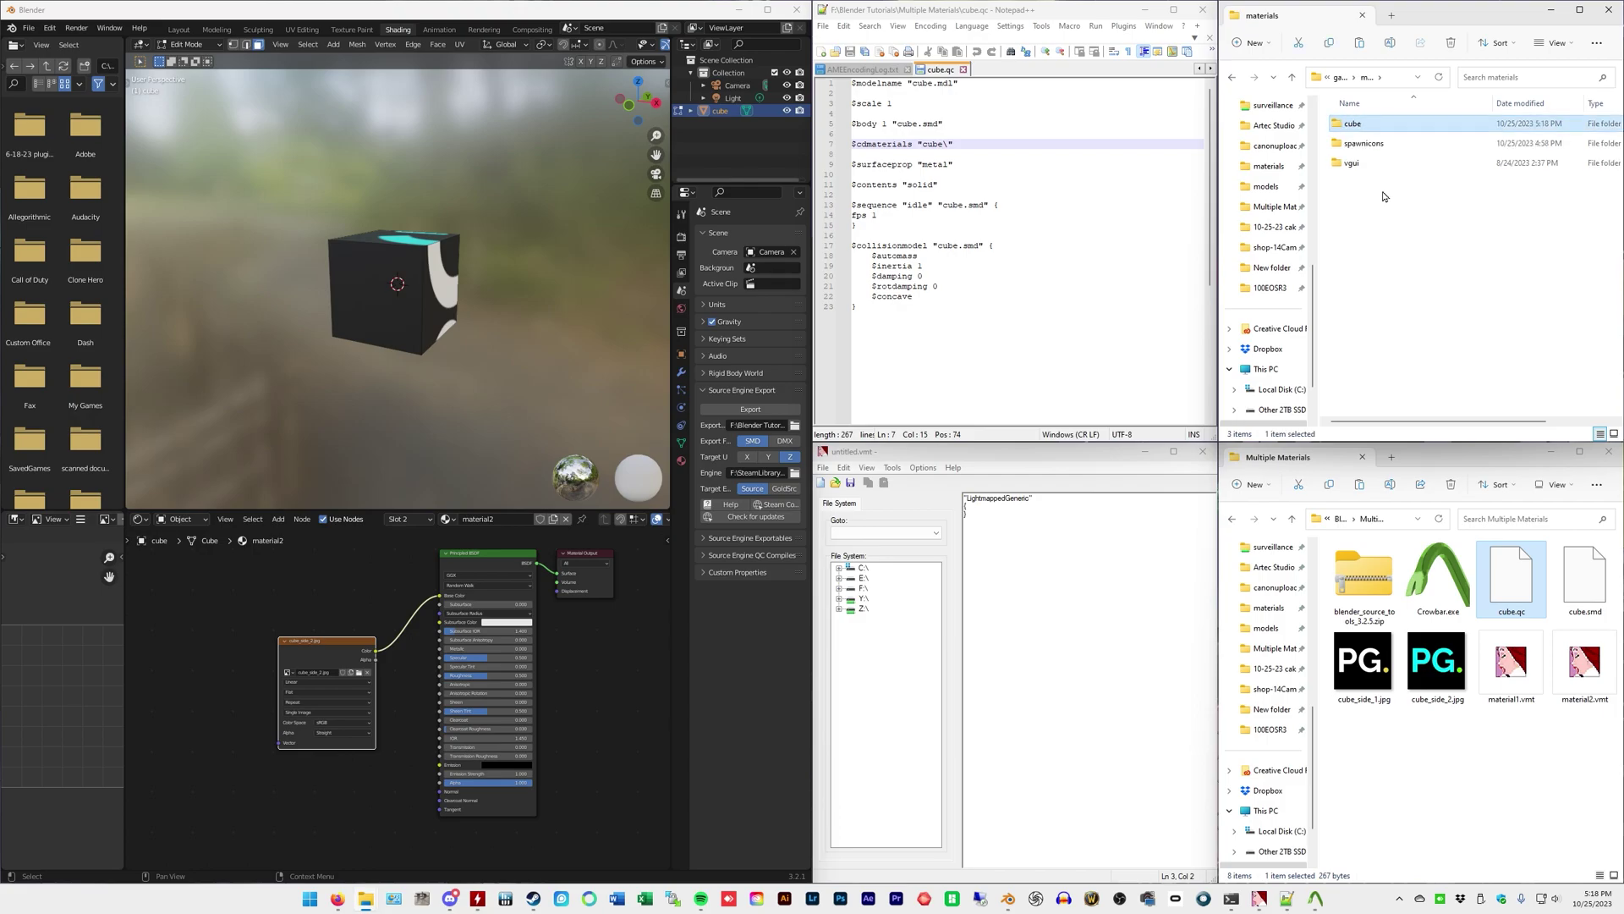
key("Return")
Step: Review the $cdmaterials folder and the SMD file names in the $sequence and $collisionmodel lines of cube.qc
left_click_drag(930, 146, 935, 147)
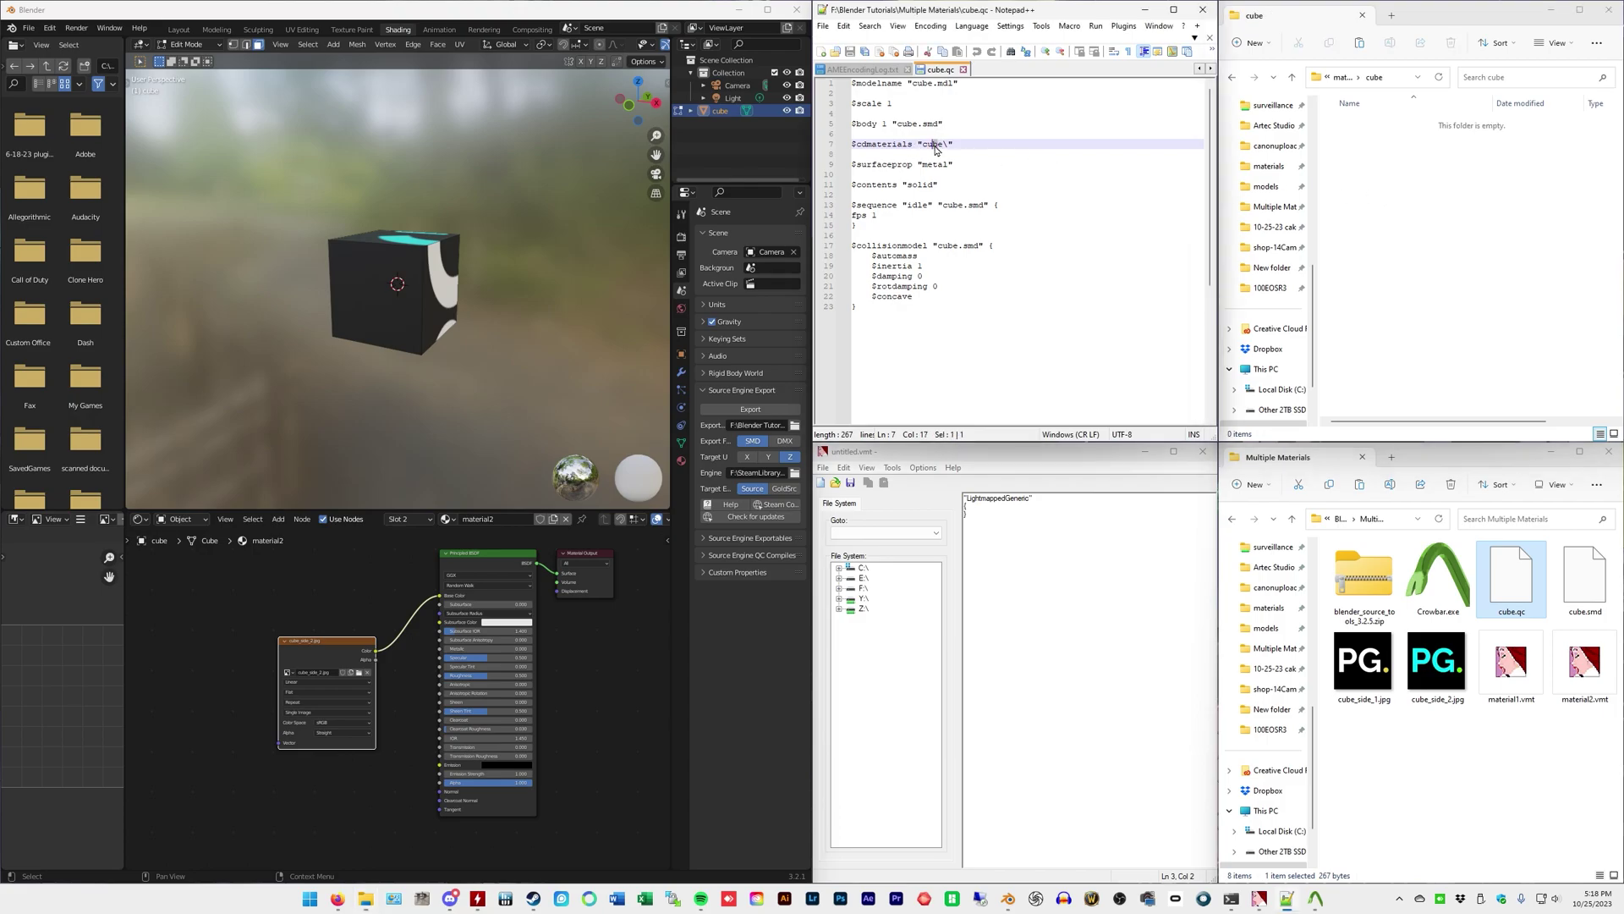
left_click(938, 144)
left_click_drag(856, 205, 978, 206)
left_click(972, 208)
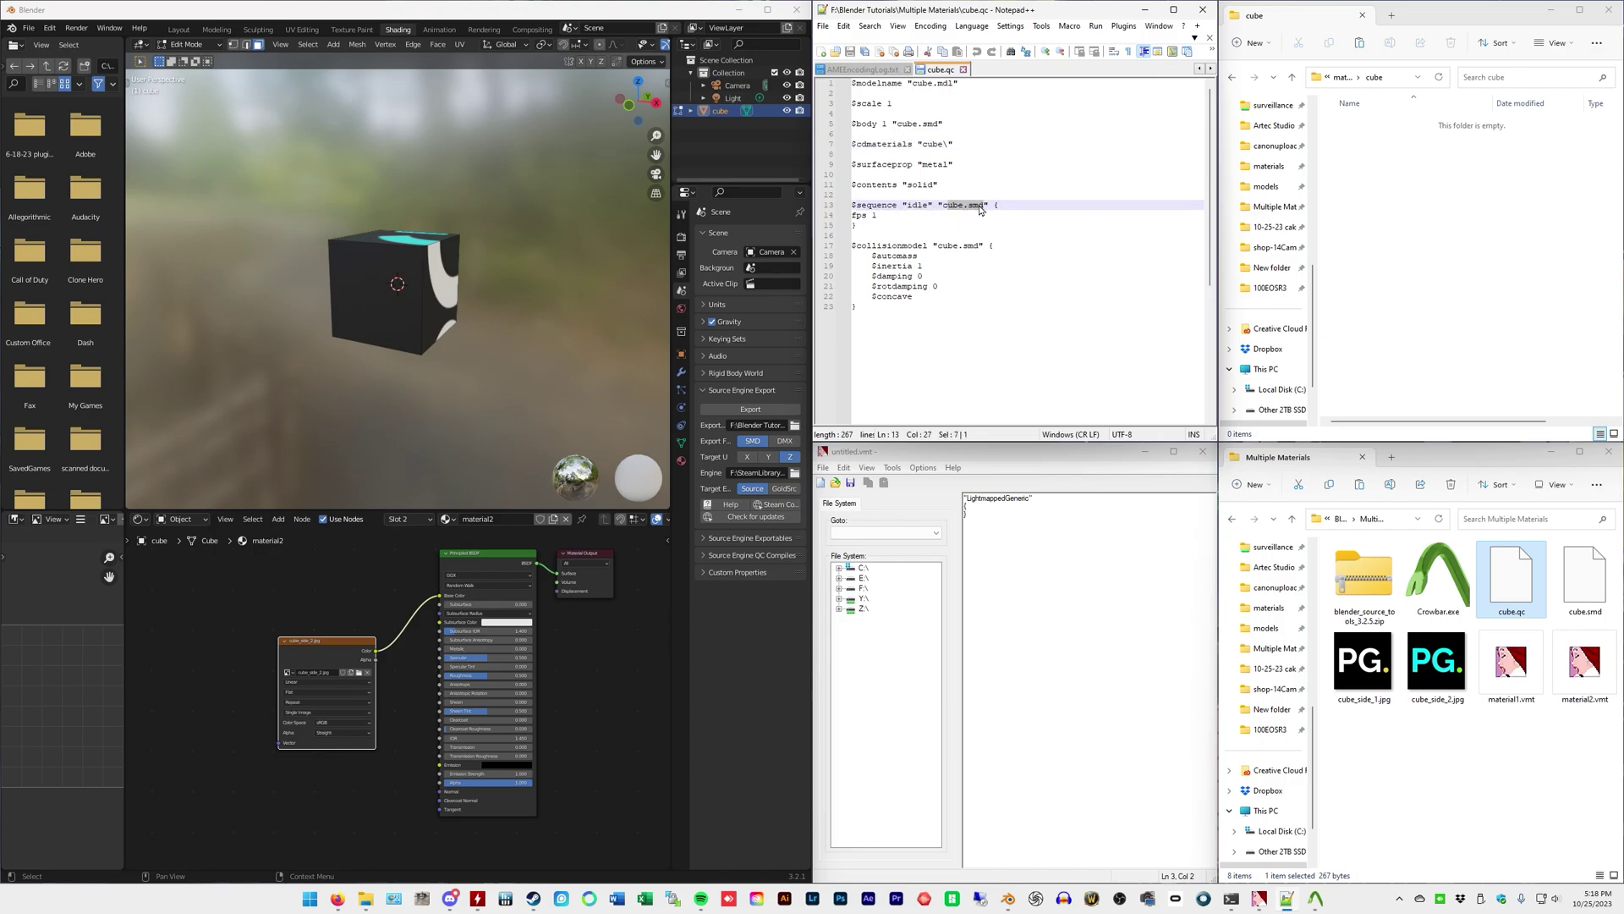
left_click(979, 206)
left_click_drag(937, 246, 977, 247)
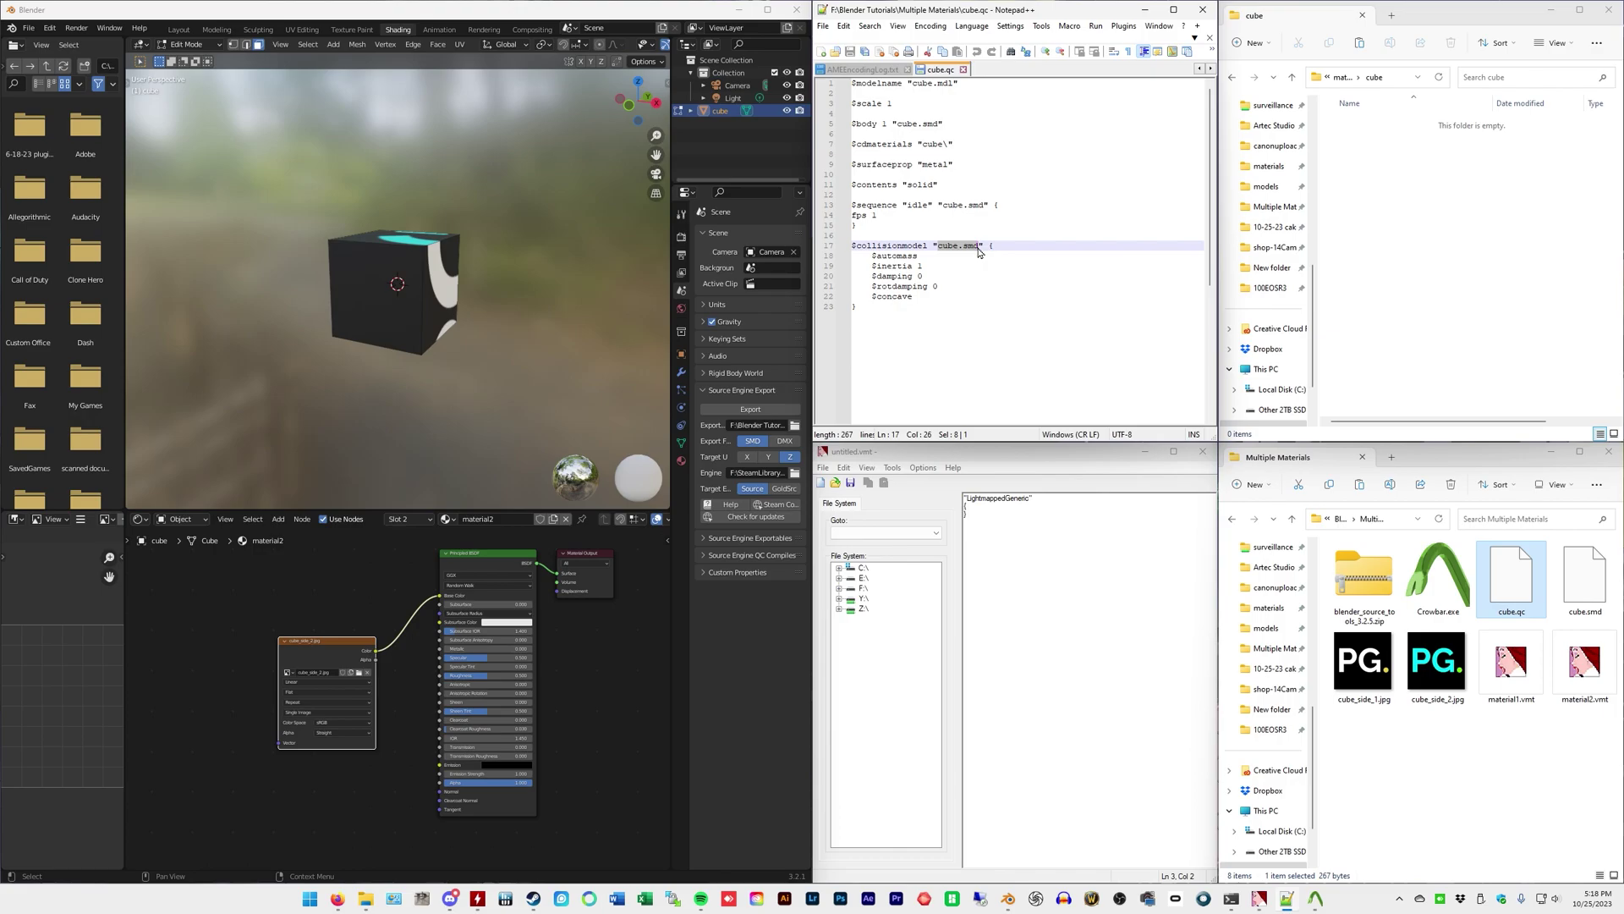
left_click(959, 246)
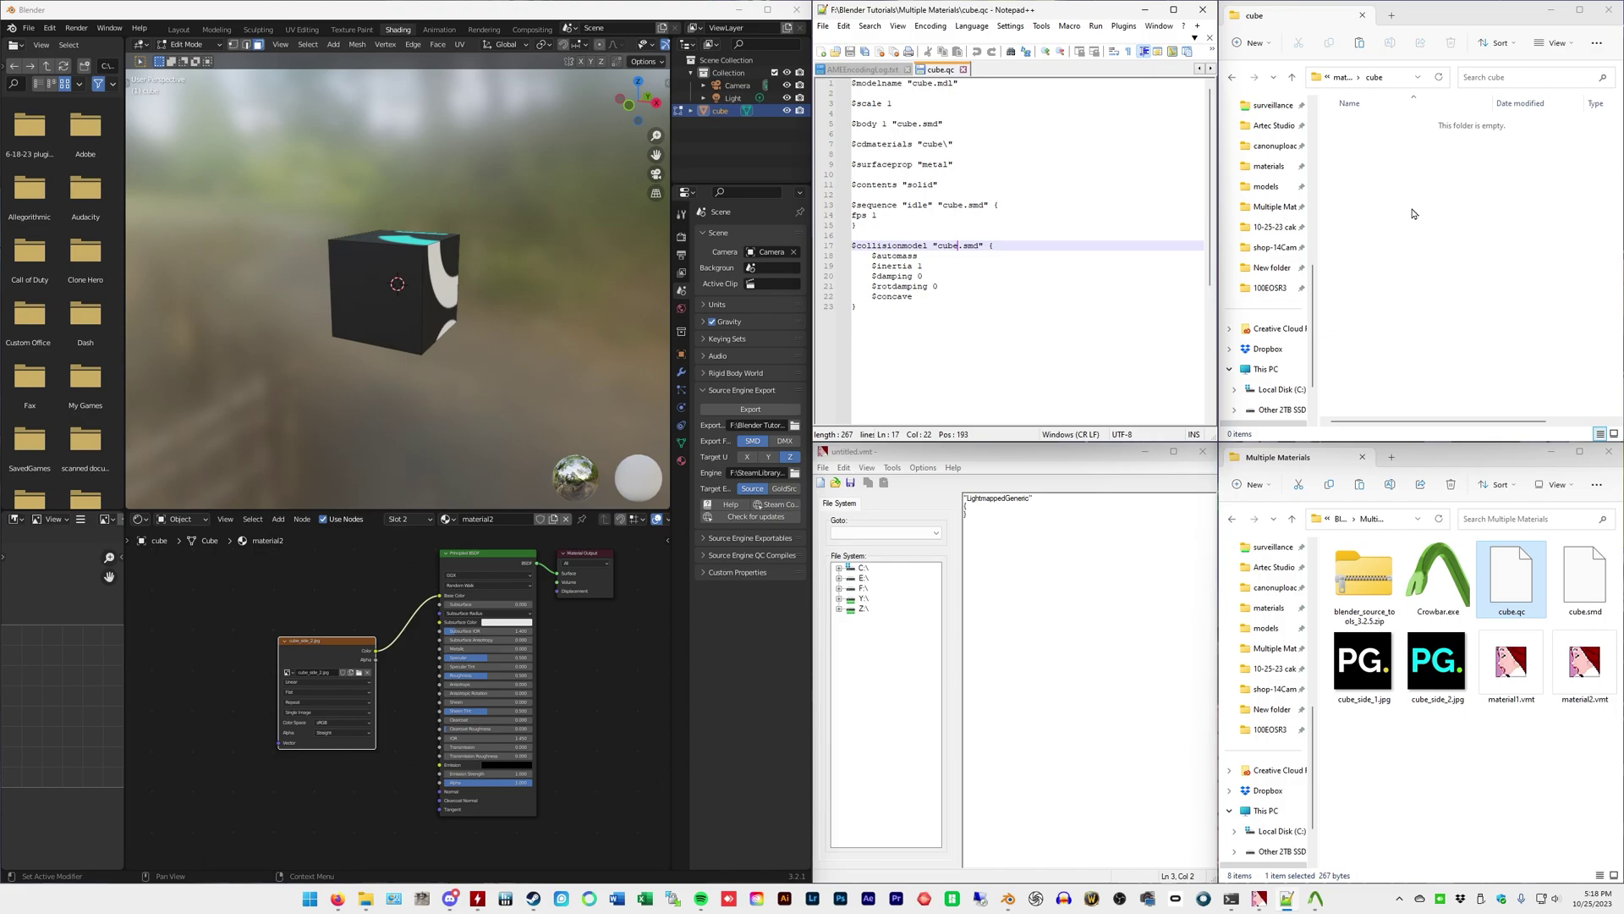
Step: Compare the cube's material slot names in Blender with the VMT file names in the Multiple Materials folder
left_click(1527, 663)
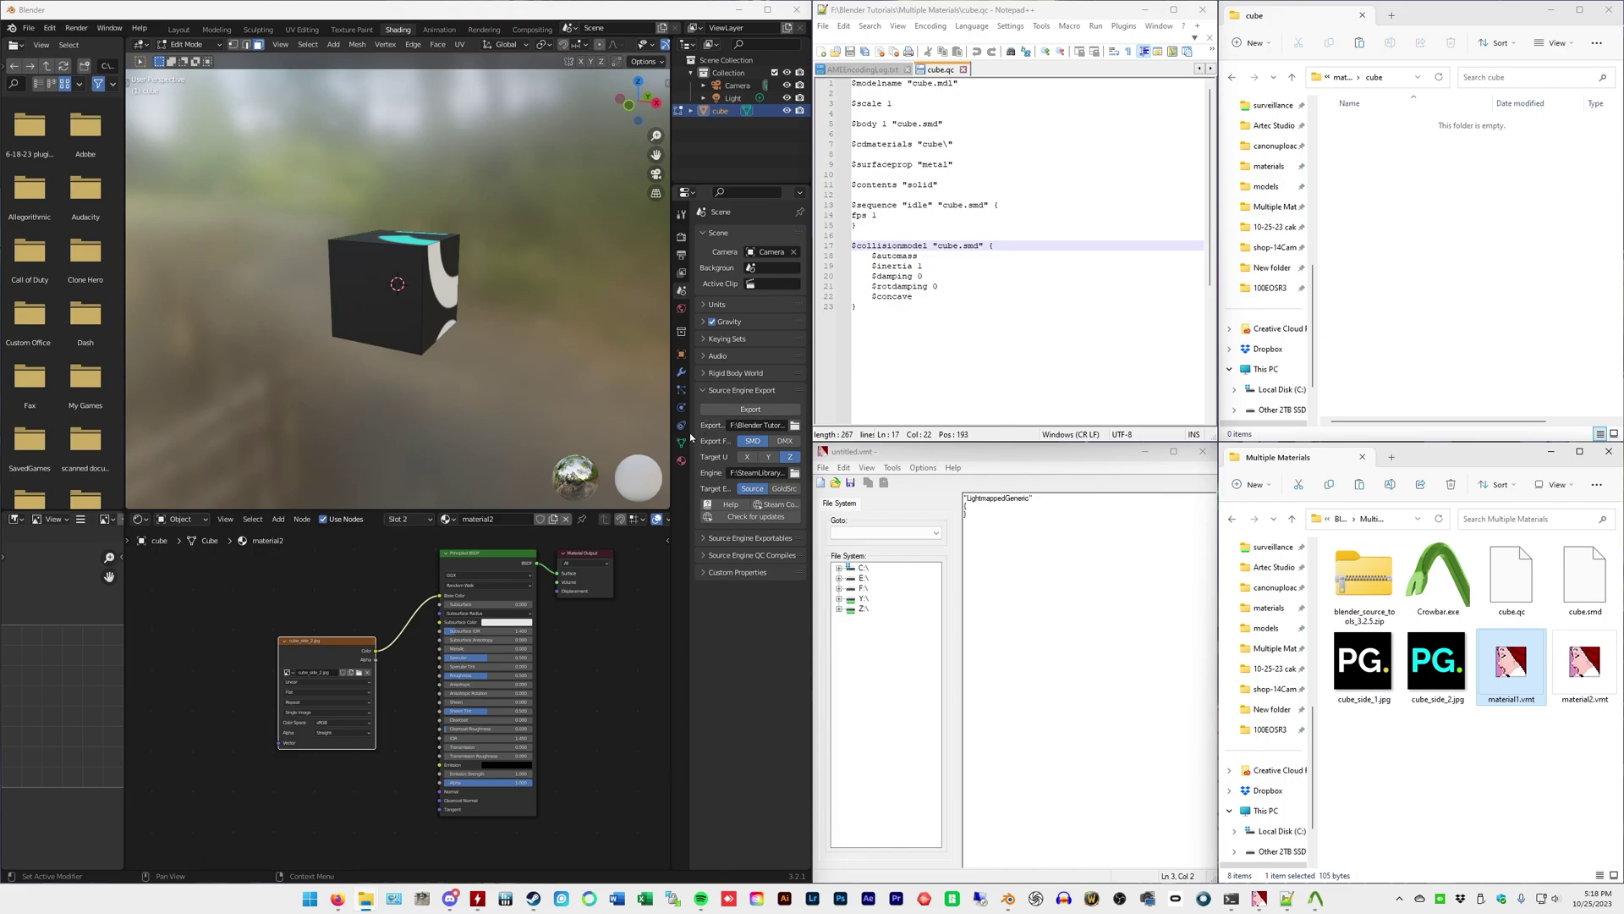
left_click(681, 461)
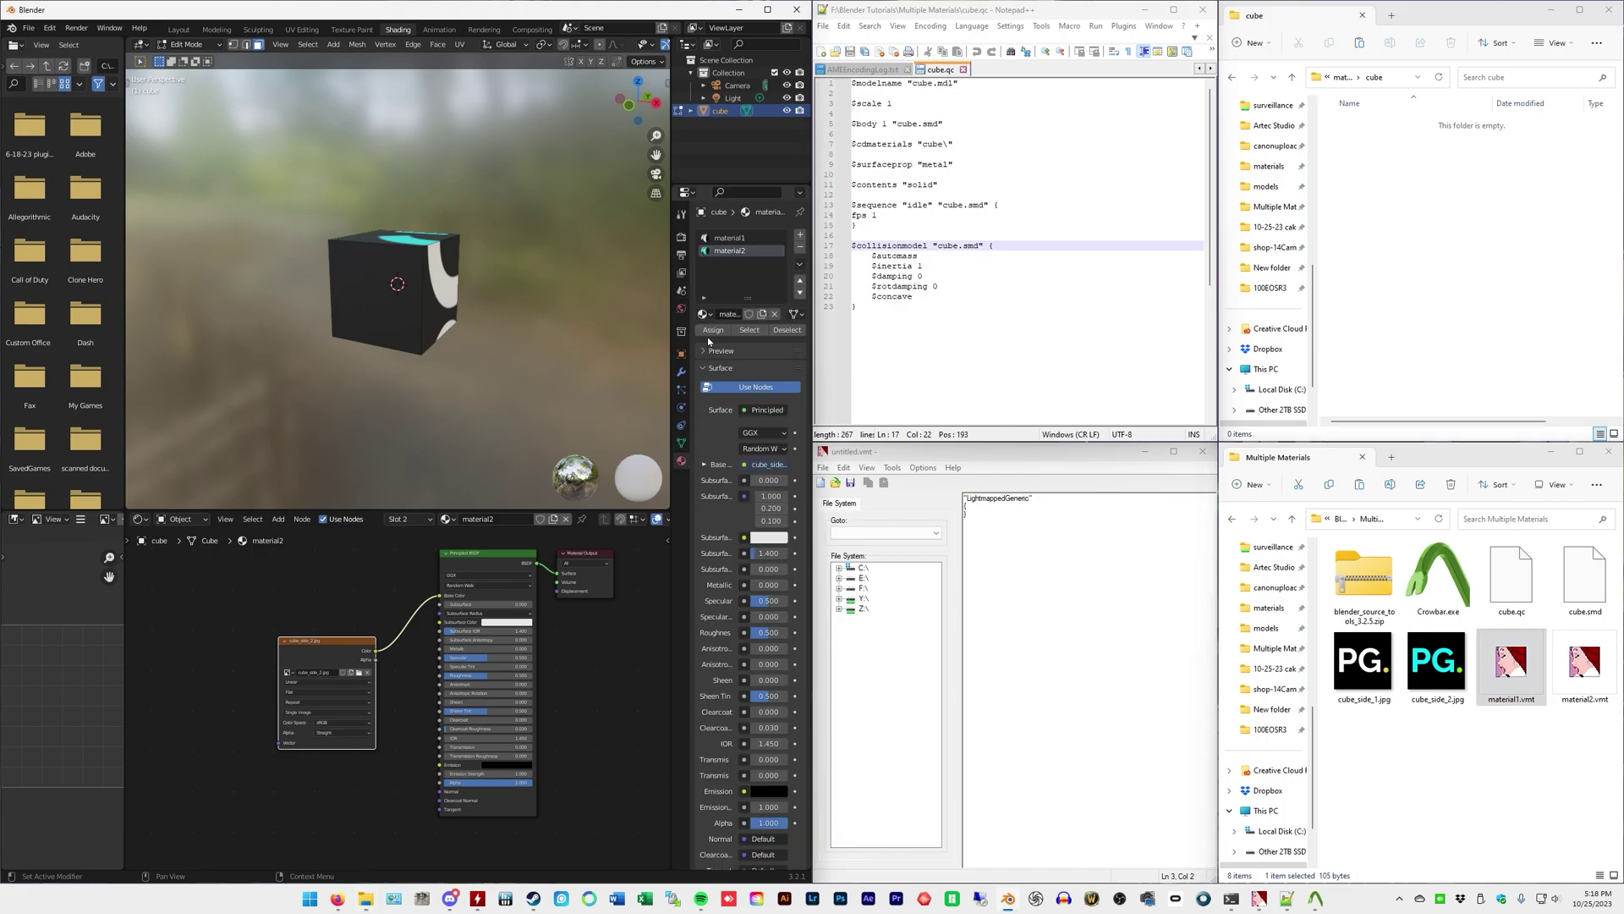
left_click(732, 237)
left_click(733, 250)
left_click(736, 237)
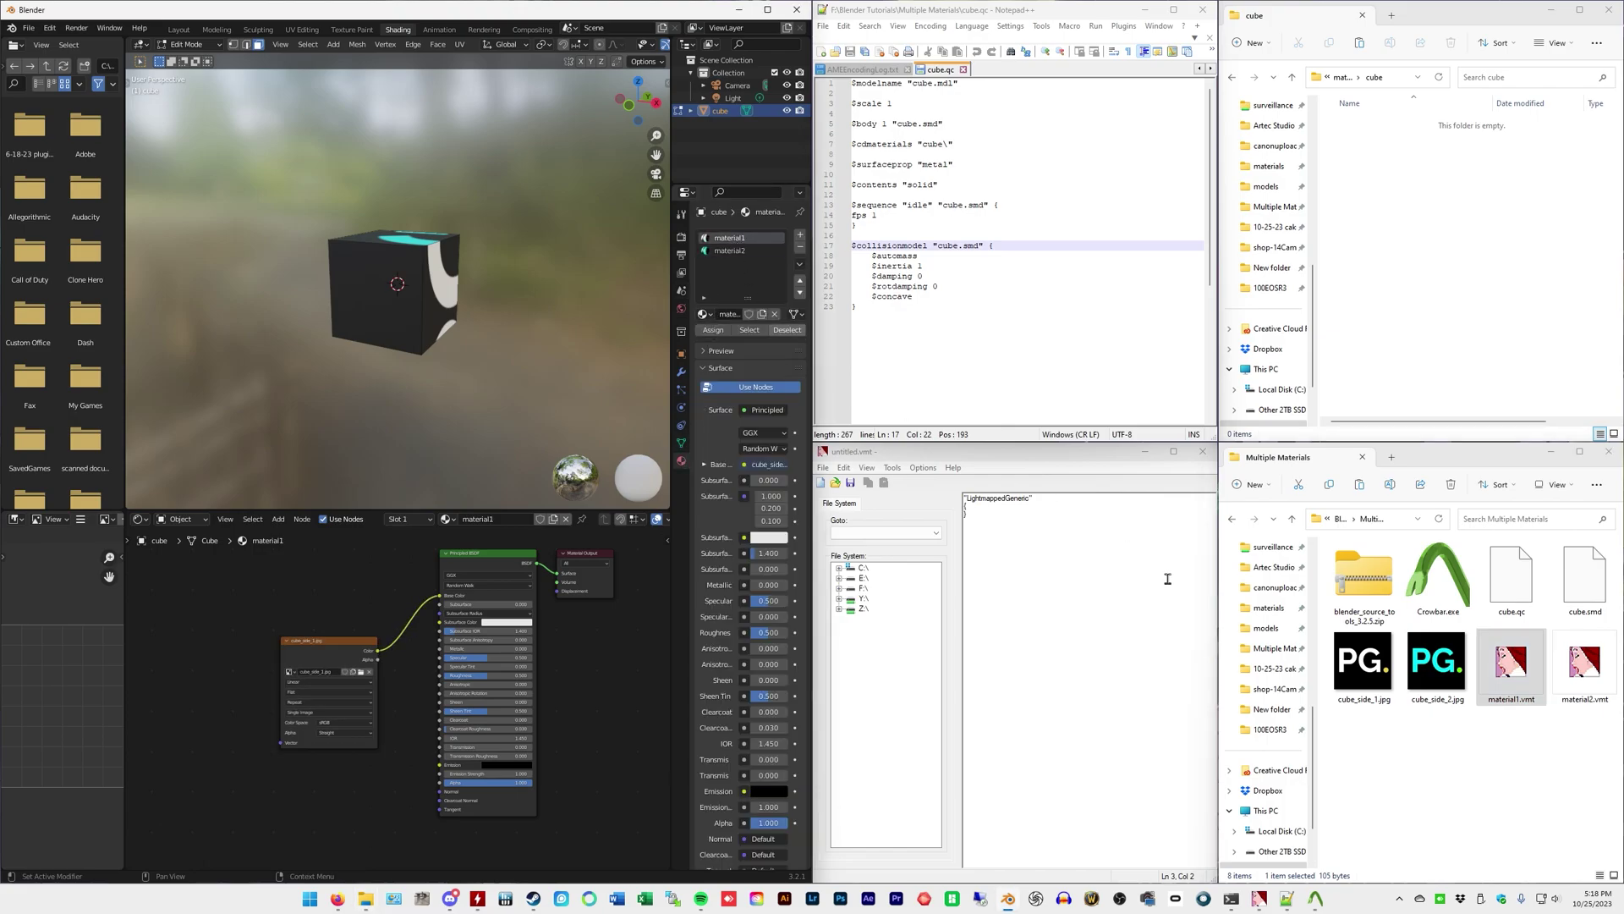
Step: Open material1.vmt in Notepad++ and examine its VertexLitGeneric block
left_click(1510, 675)
right_click(1519, 658)
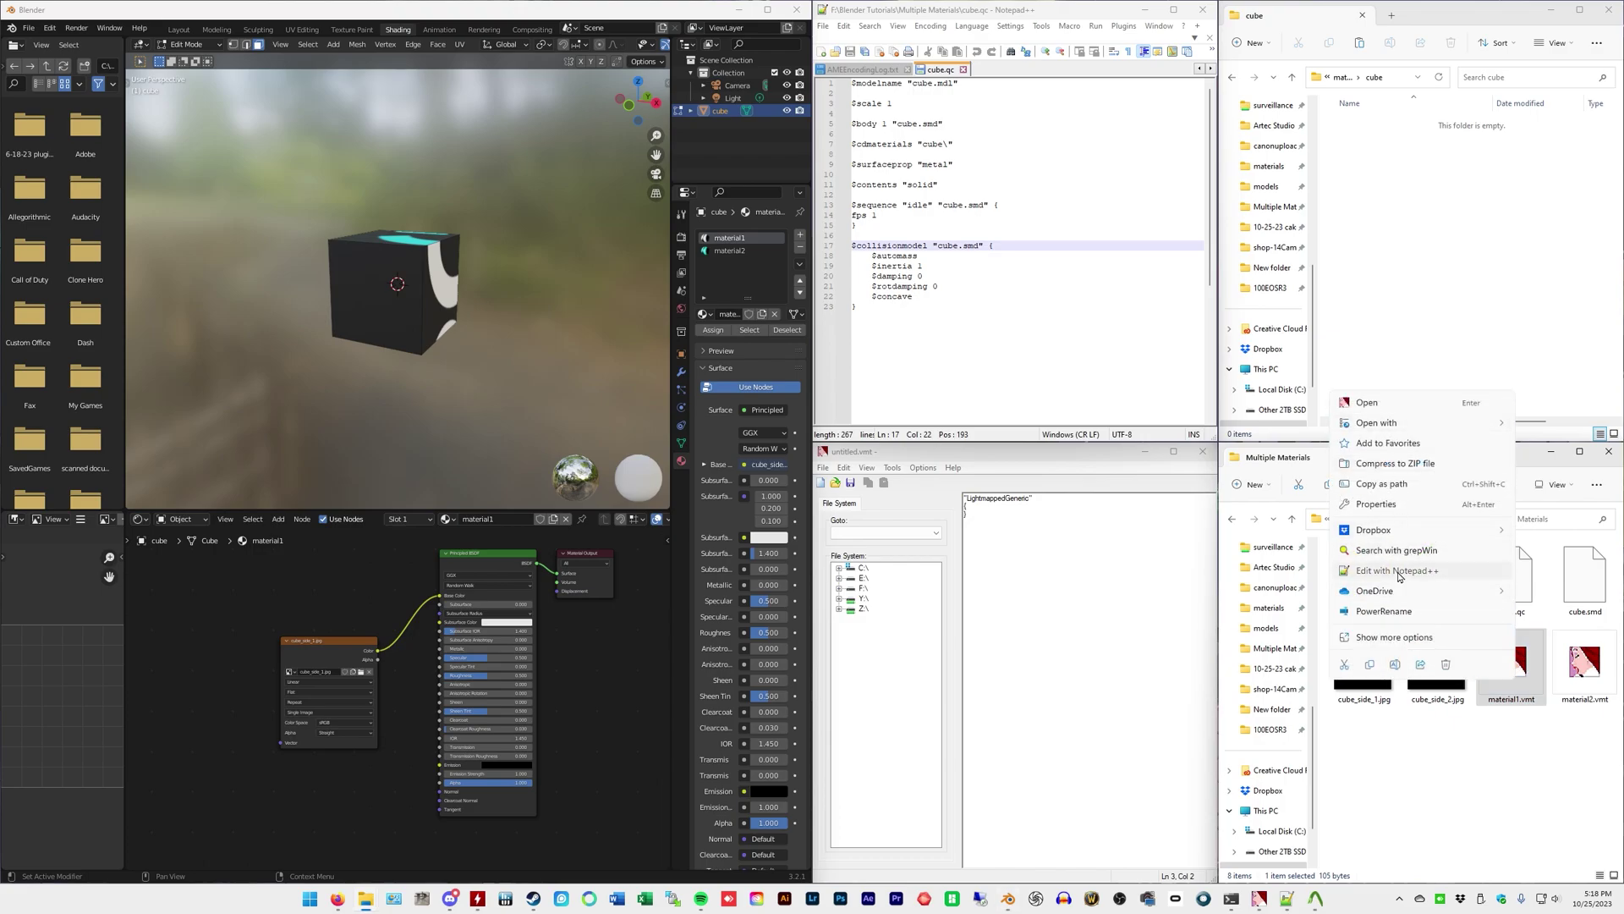
left_click(1398, 570)
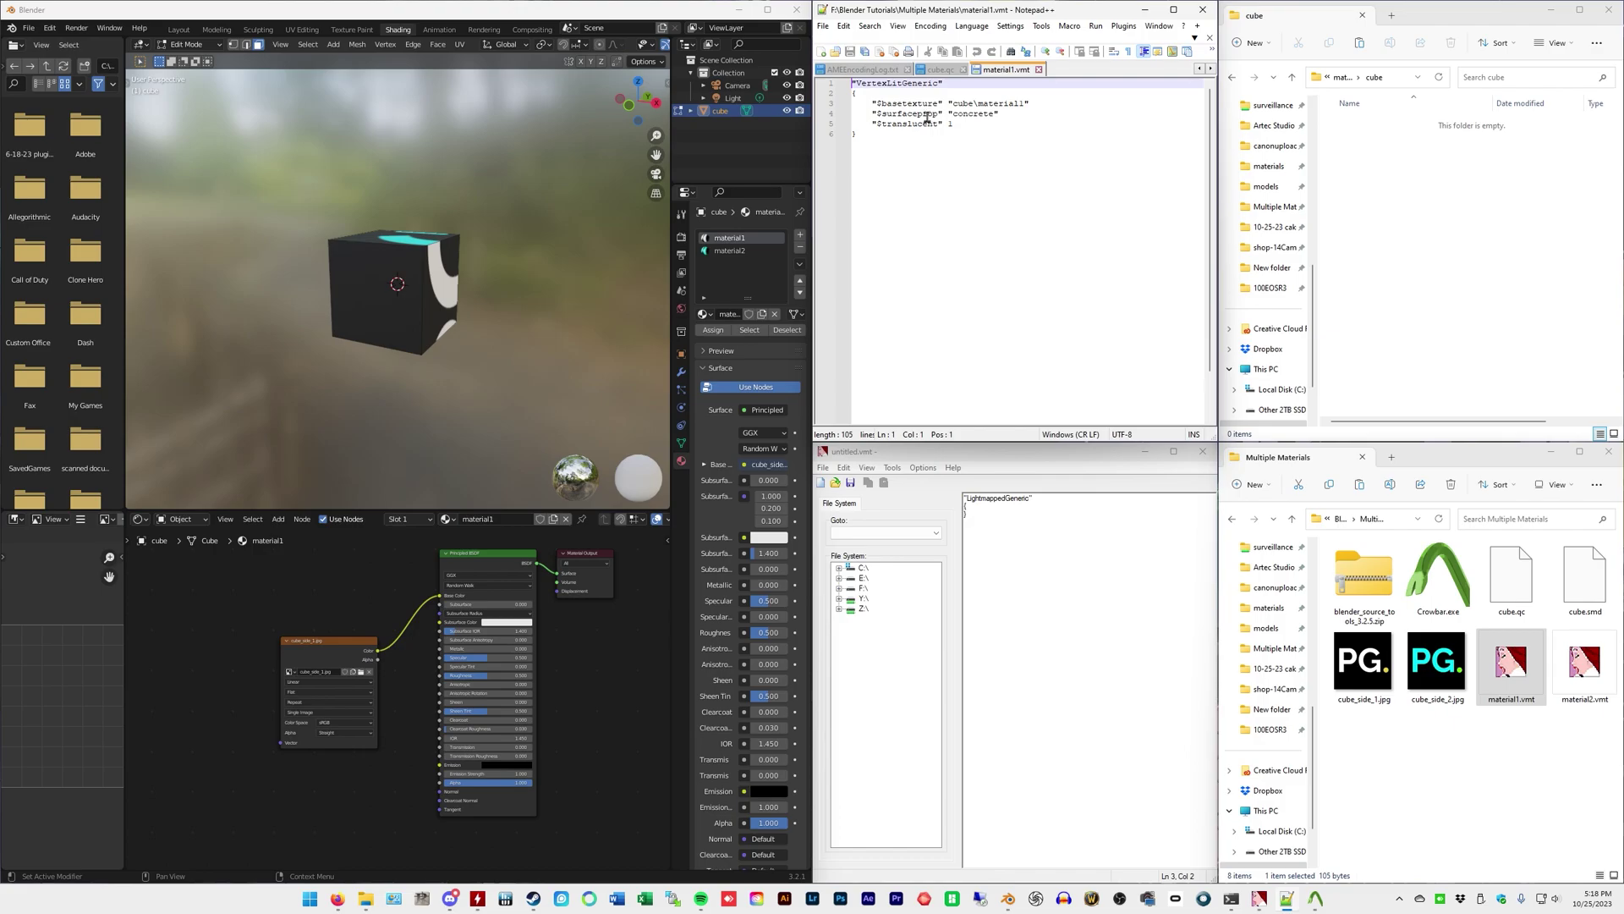
left_click_drag(870, 85, 901, 138)
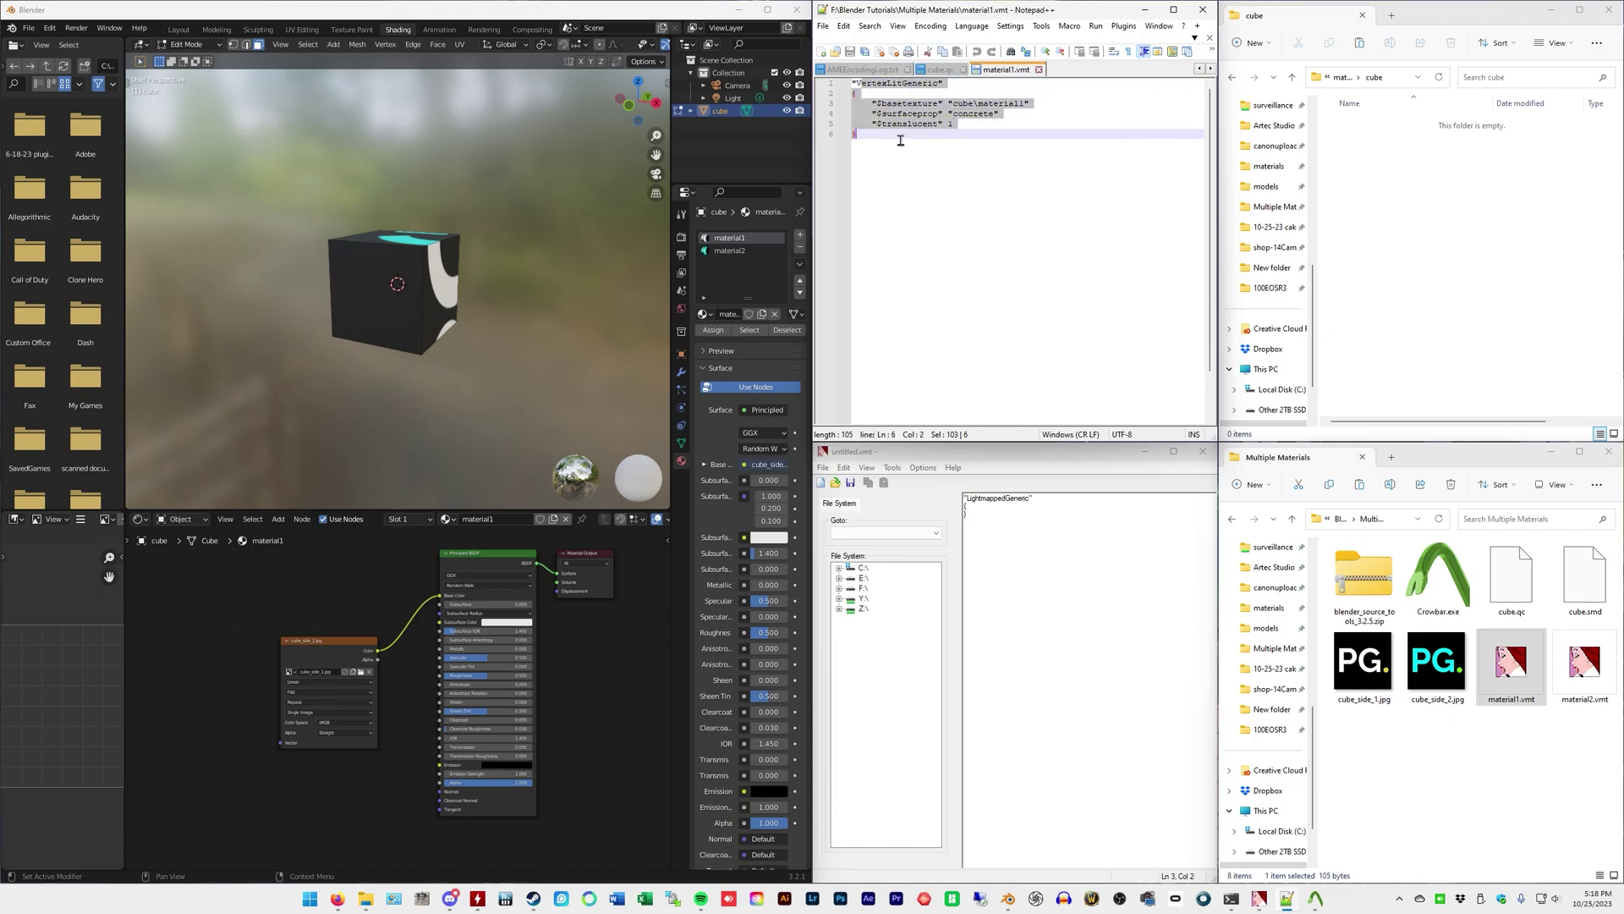
left_click(935, 125)
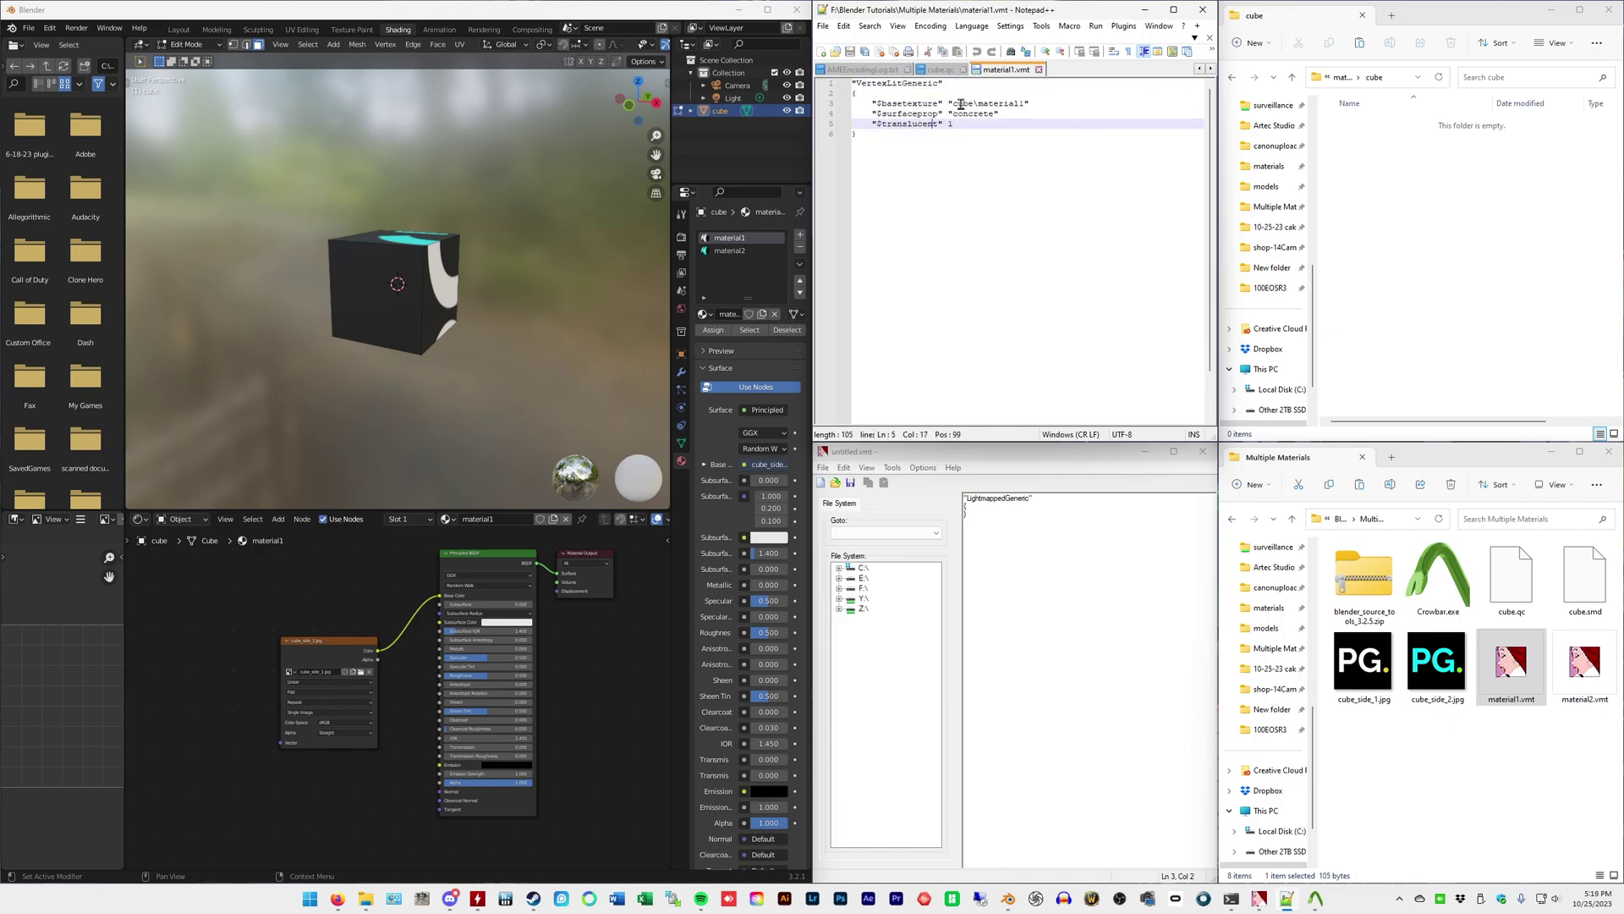
Step: Check the folder and texture name in material1.vmt's $basetexture path against the VMT file name, and close the file
left_click_drag(954, 104, 1001, 104)
left_click(1002, 104)
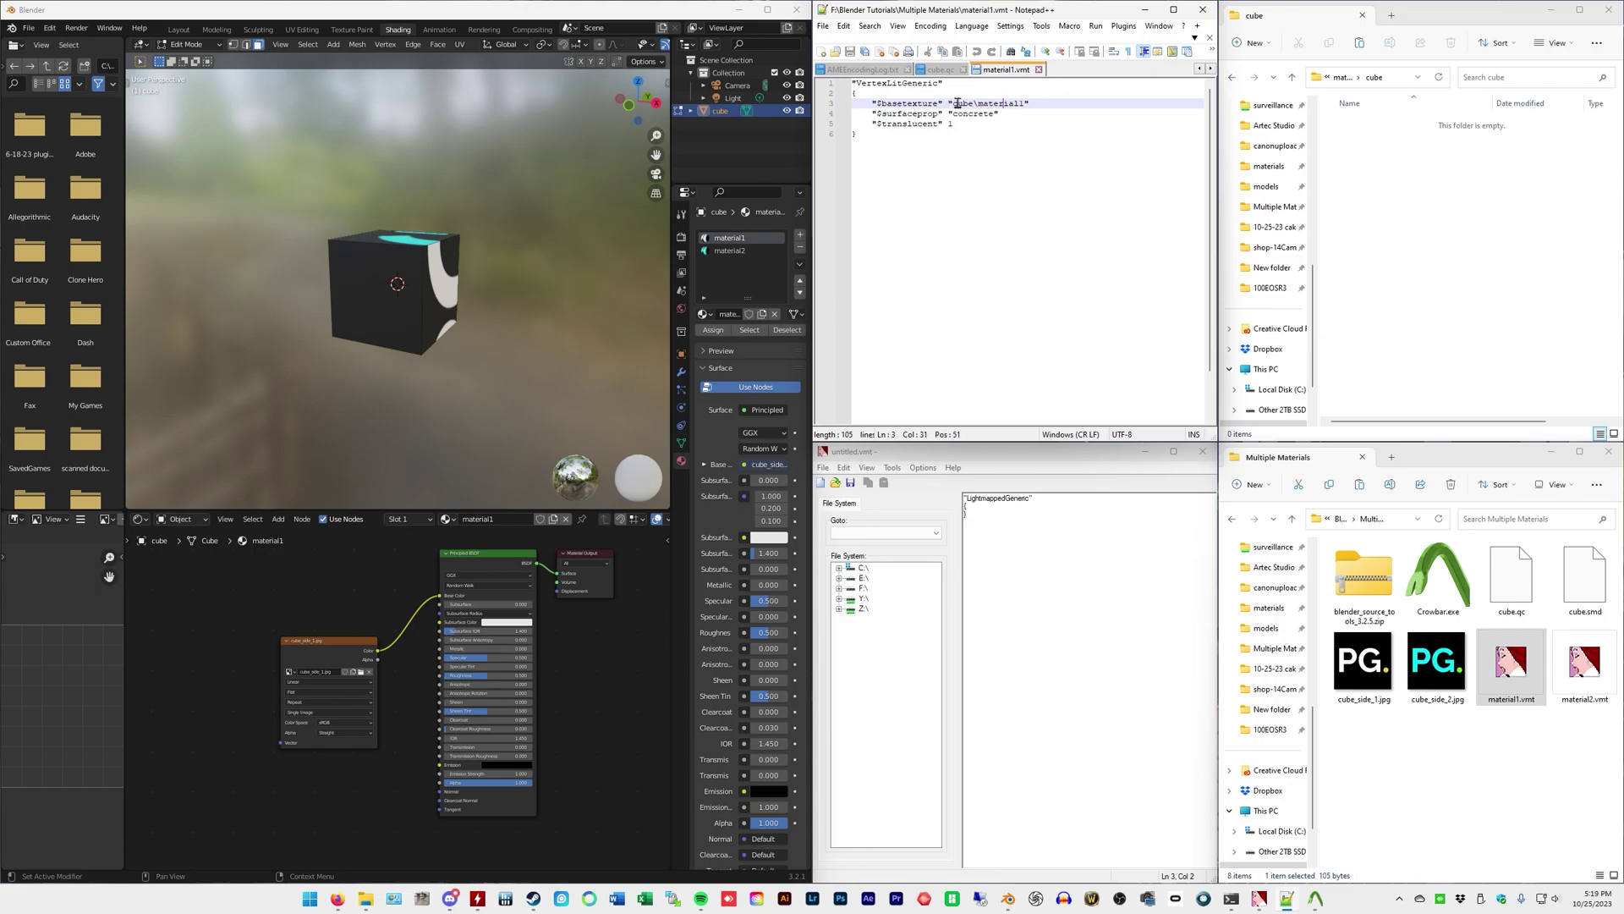
left_click_drag(955, 104, 974, 105)
left_click(974, 104)
left_click_drag(978, 103, 1021, 103)
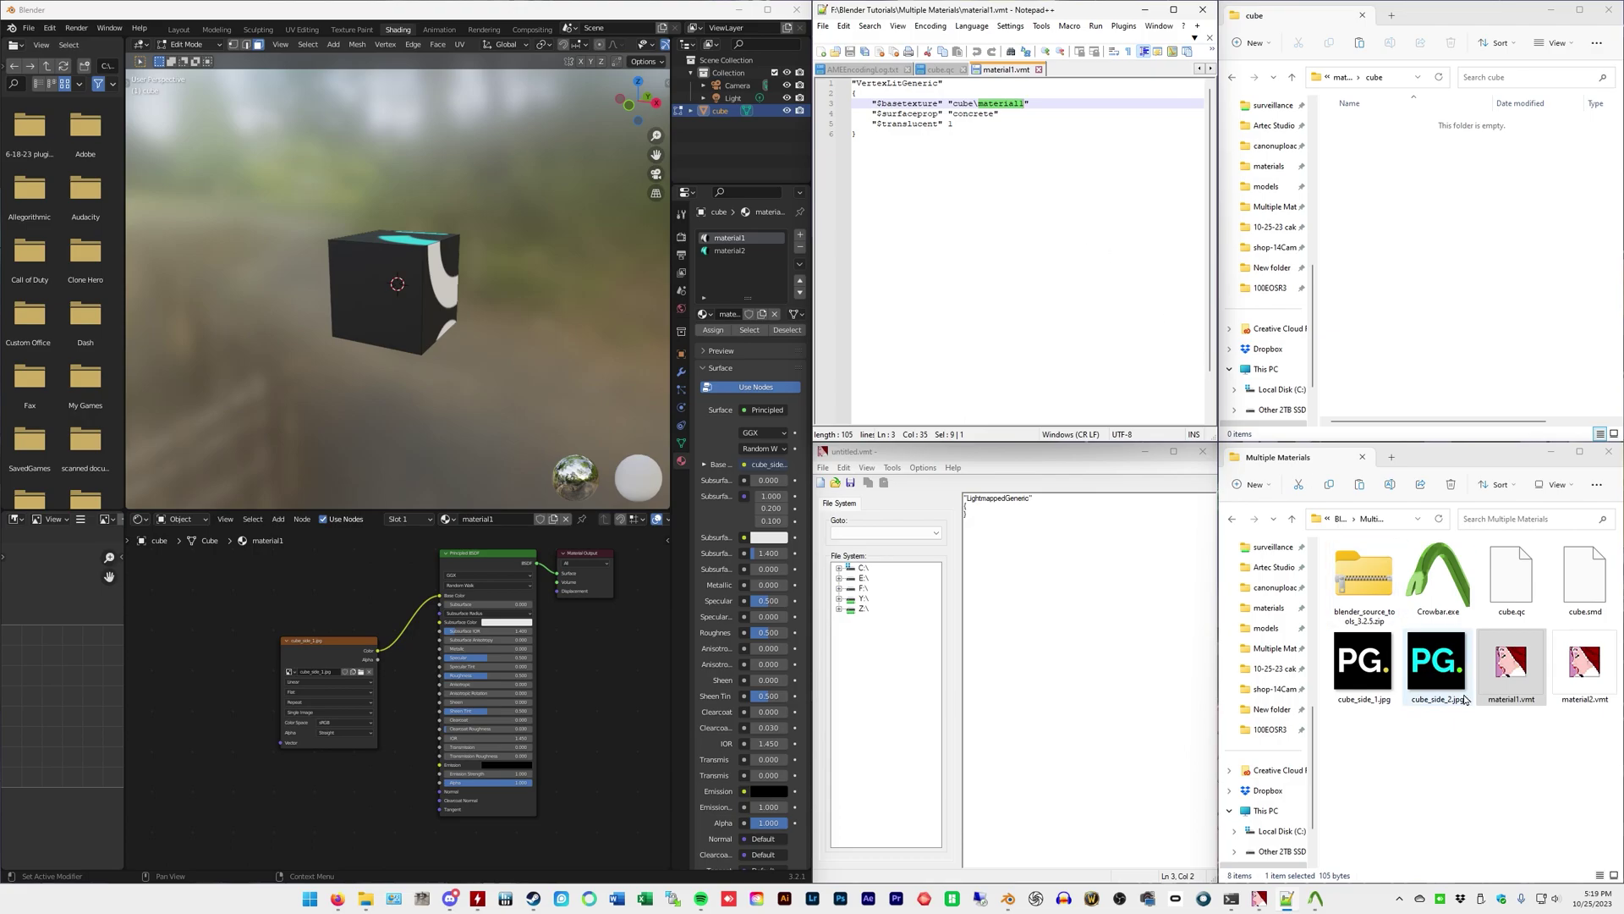
left_click(1501, 689)
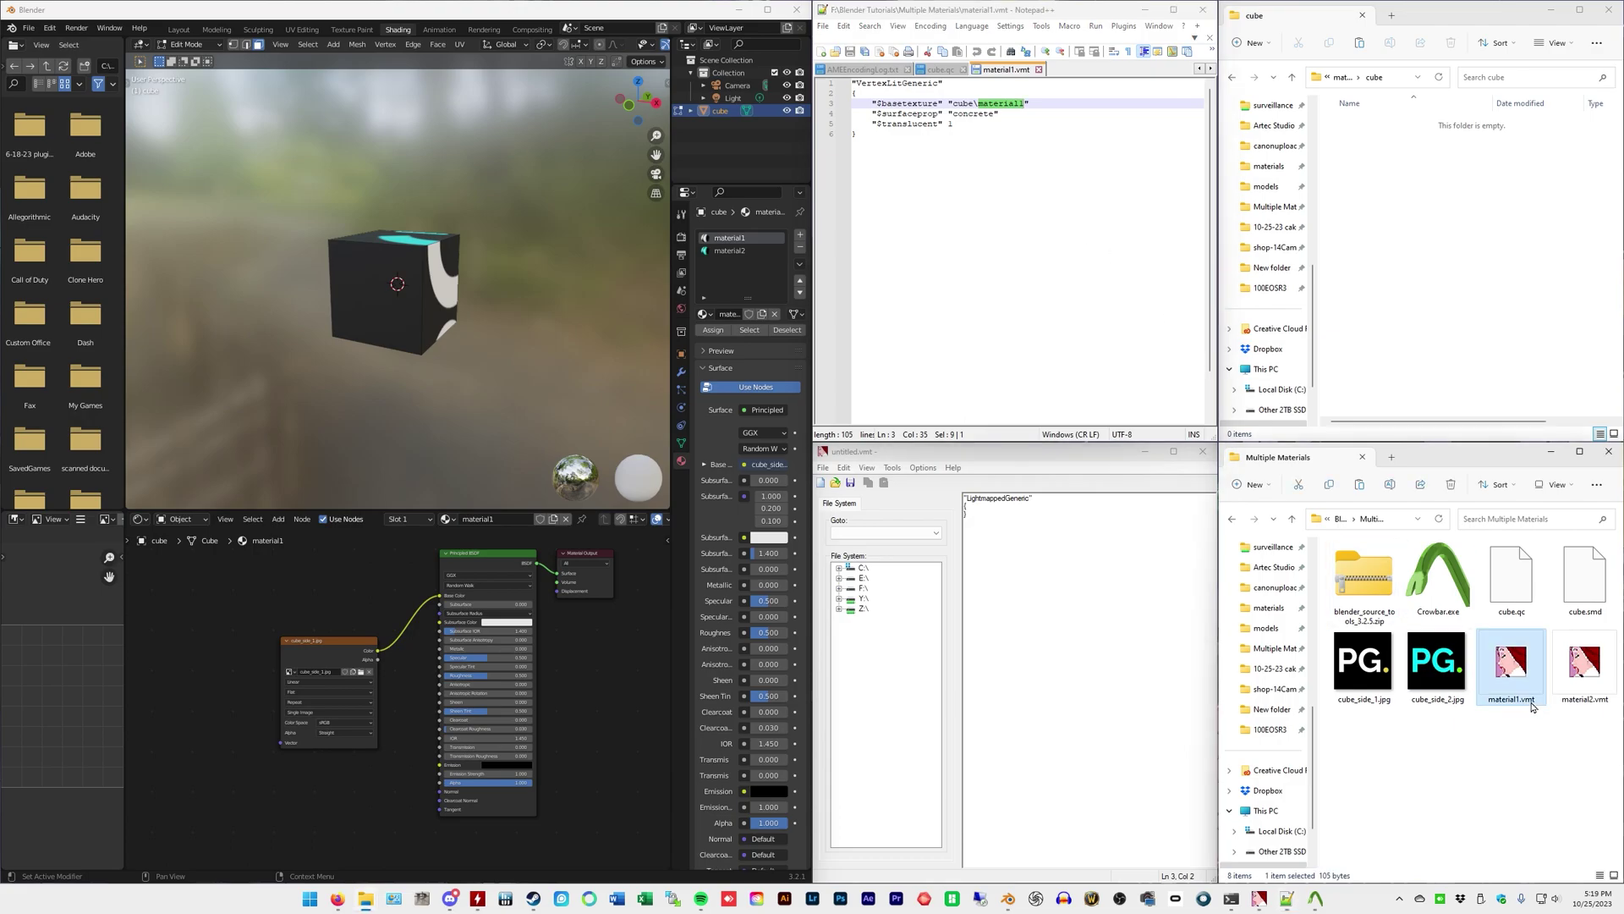
left_click(1048, 173)
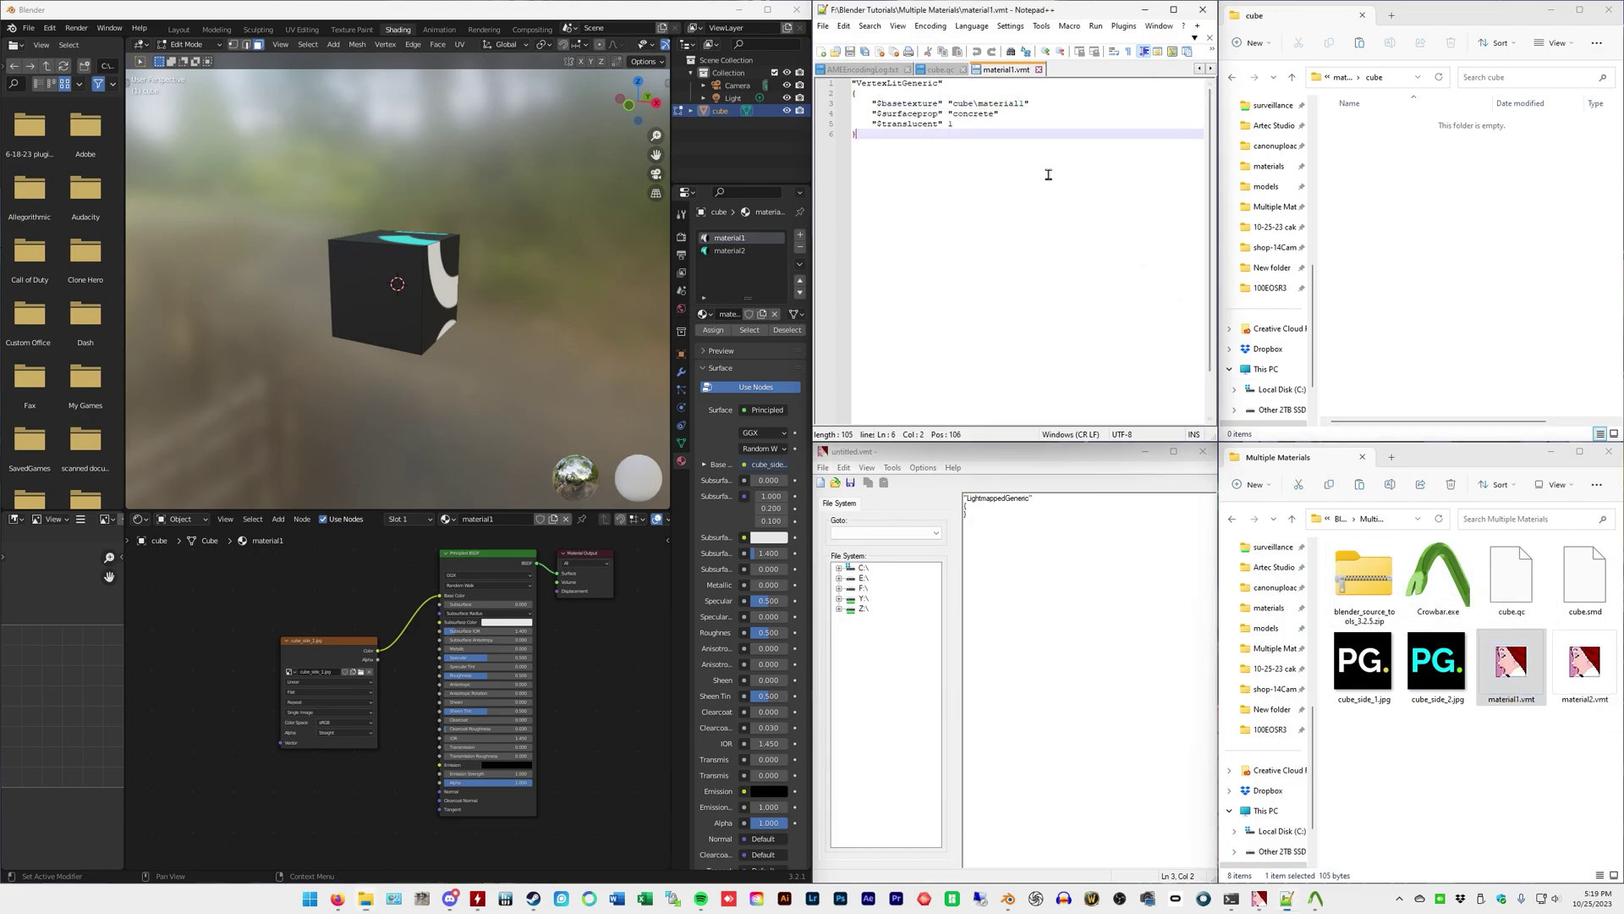
left_click(937, 103)
left_click(995, 114)
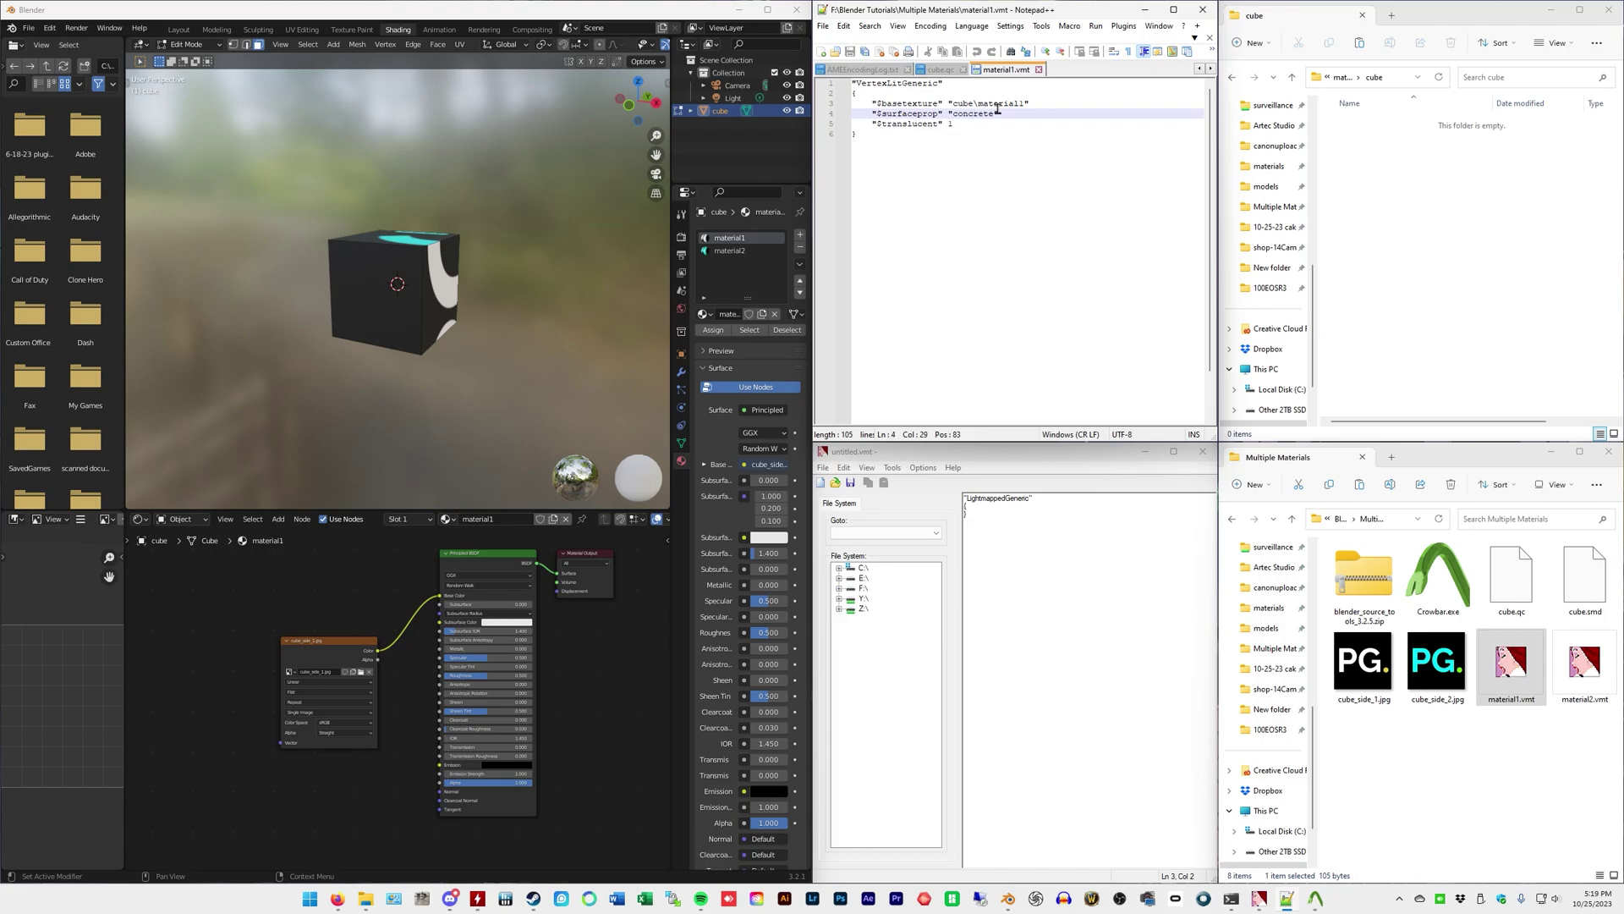
left_click(995, 104)
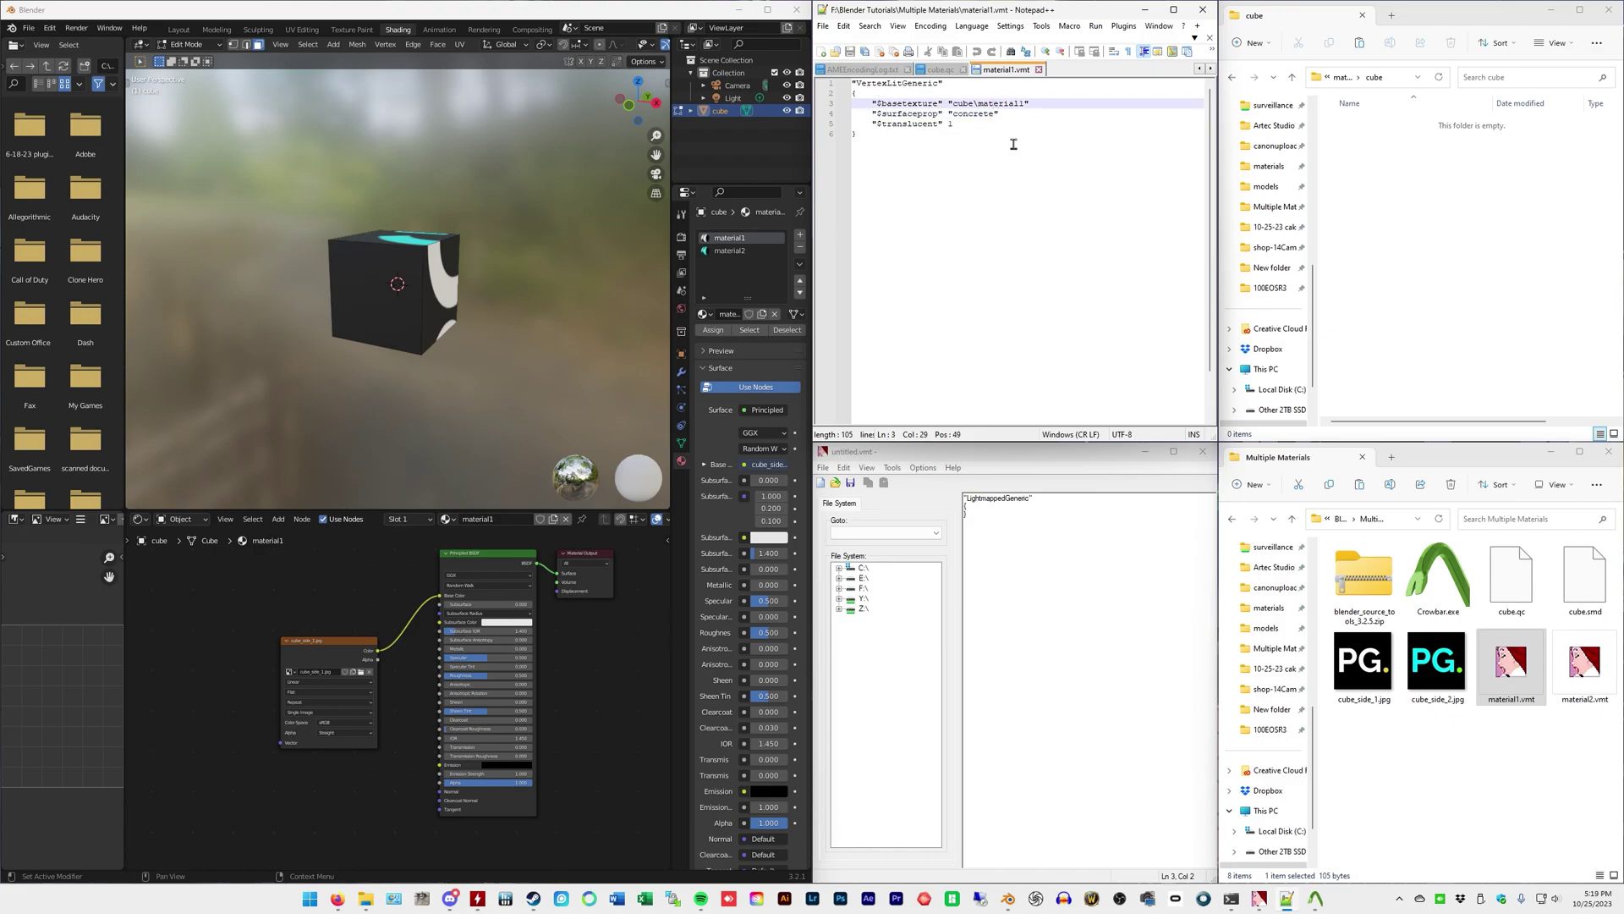
left_click(1042, 588)
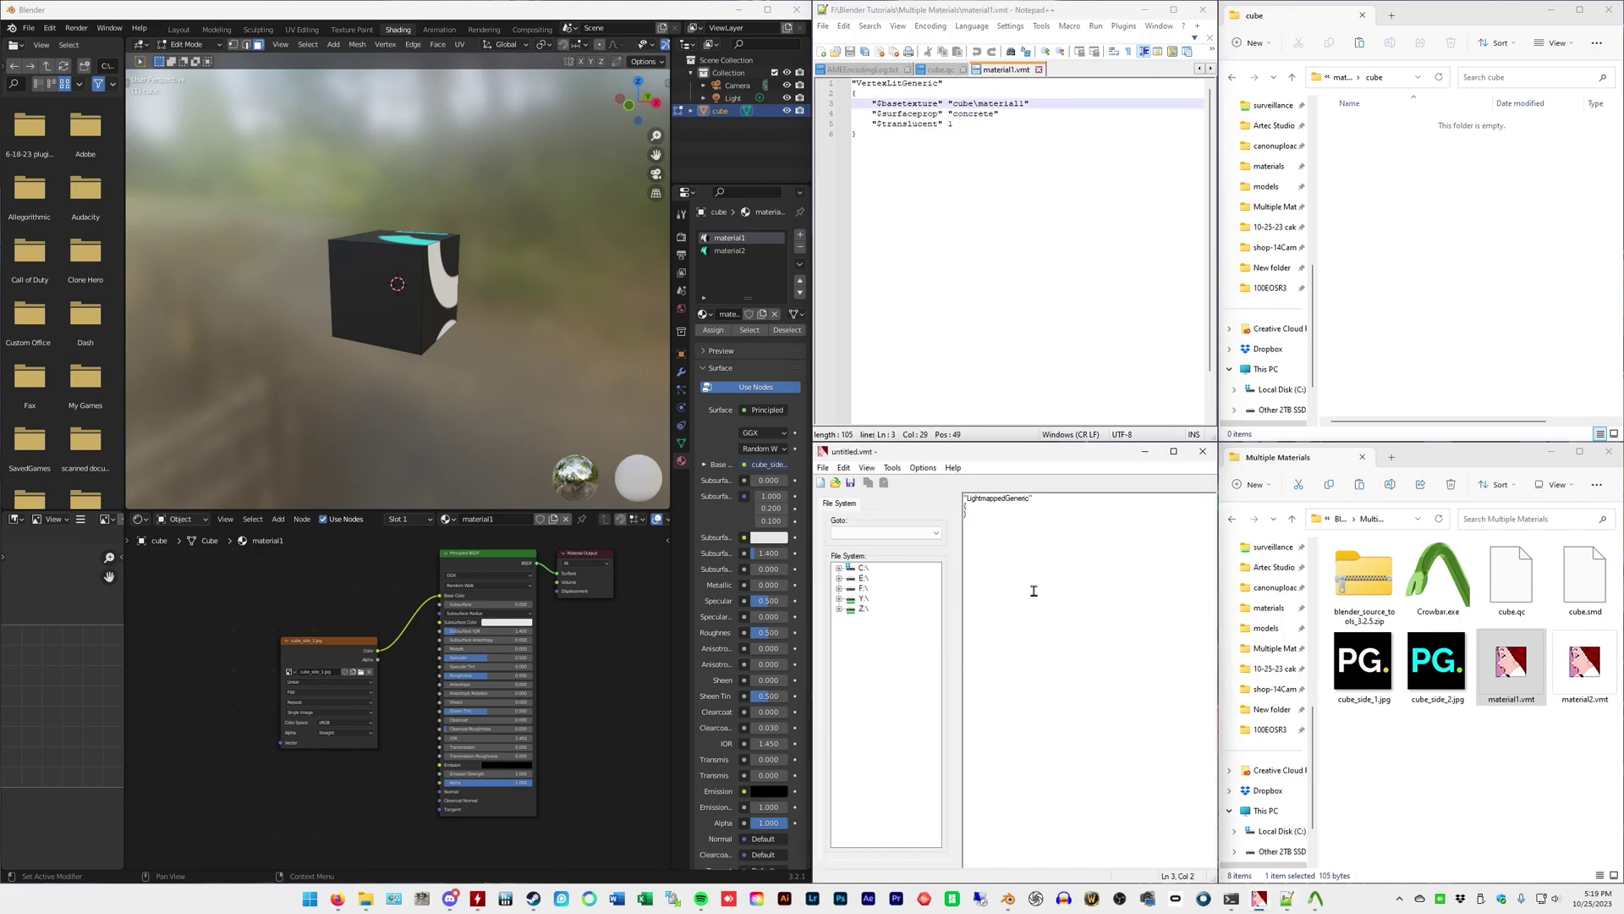
left_click(1000, 116)
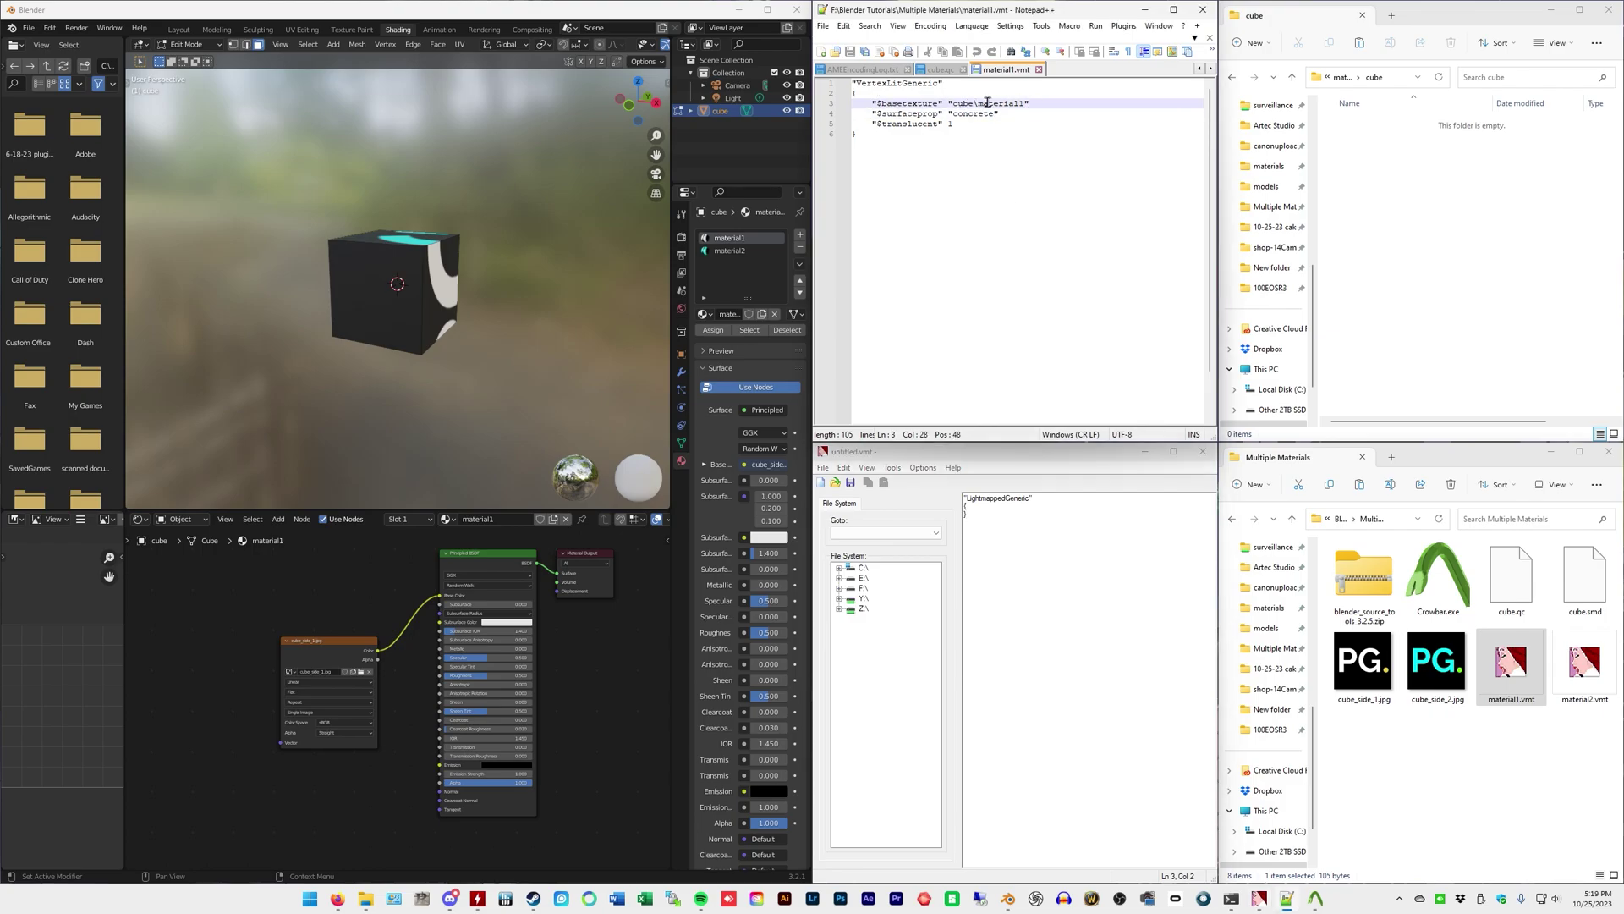
left_click(992, 103)
left_click_drag(979, 104, 1021, 103)
left_click(1025, 103)
left_click_drag(1025, 103, 986, 103)
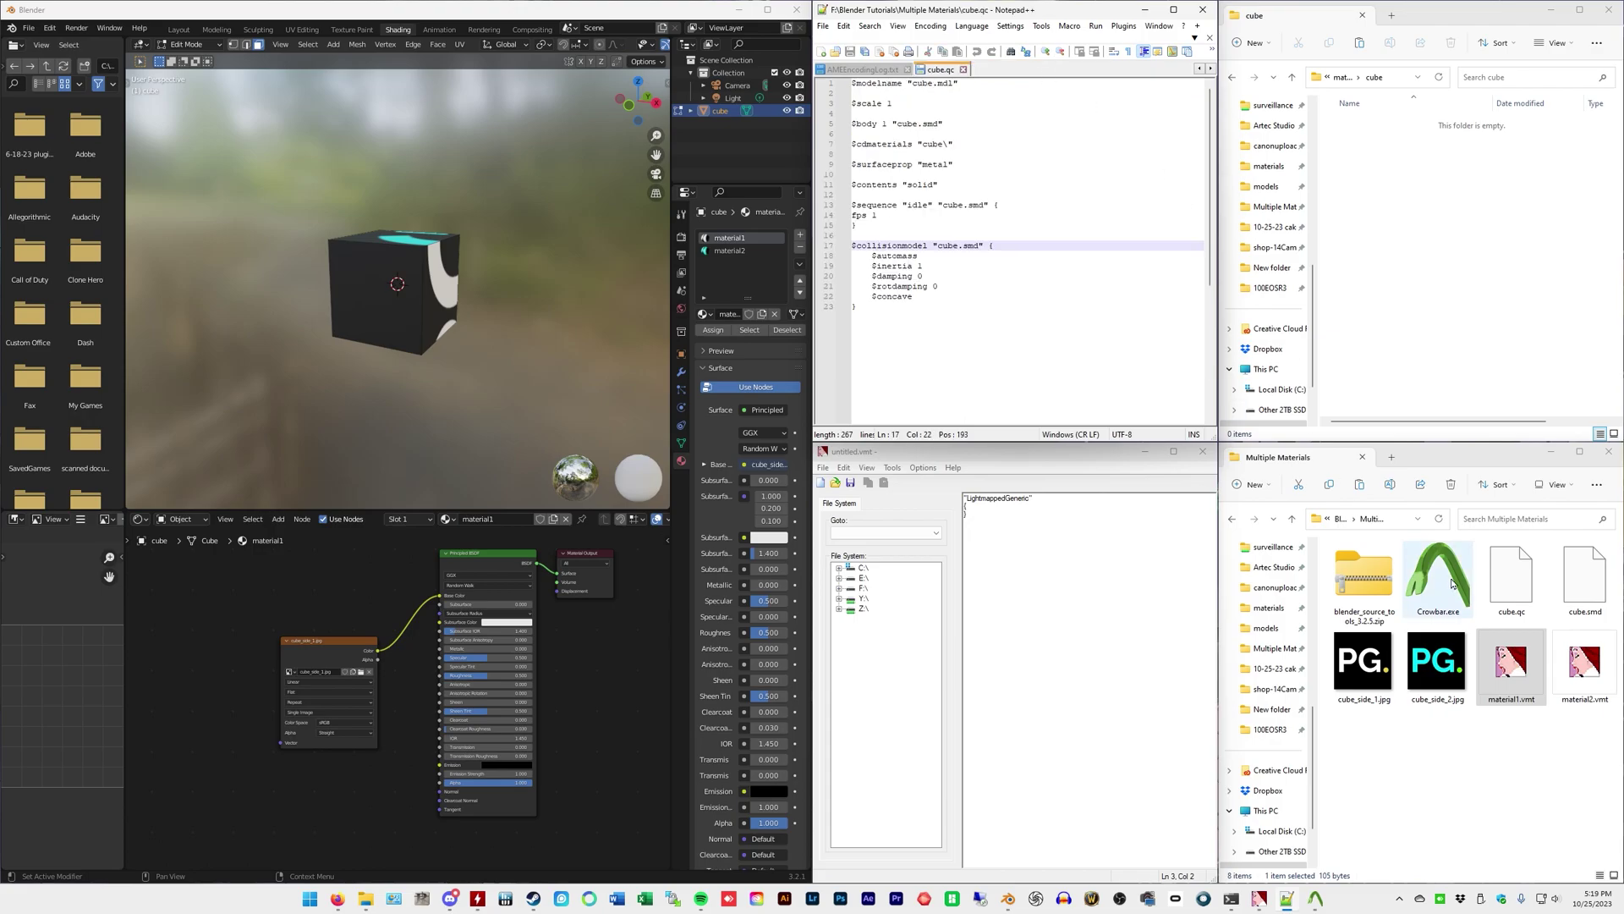
Step: Open material2.vmt in Notepad++, check the texture name in its $basetexture path, close it and switch to VTFEdit
right_click(1569, 672)
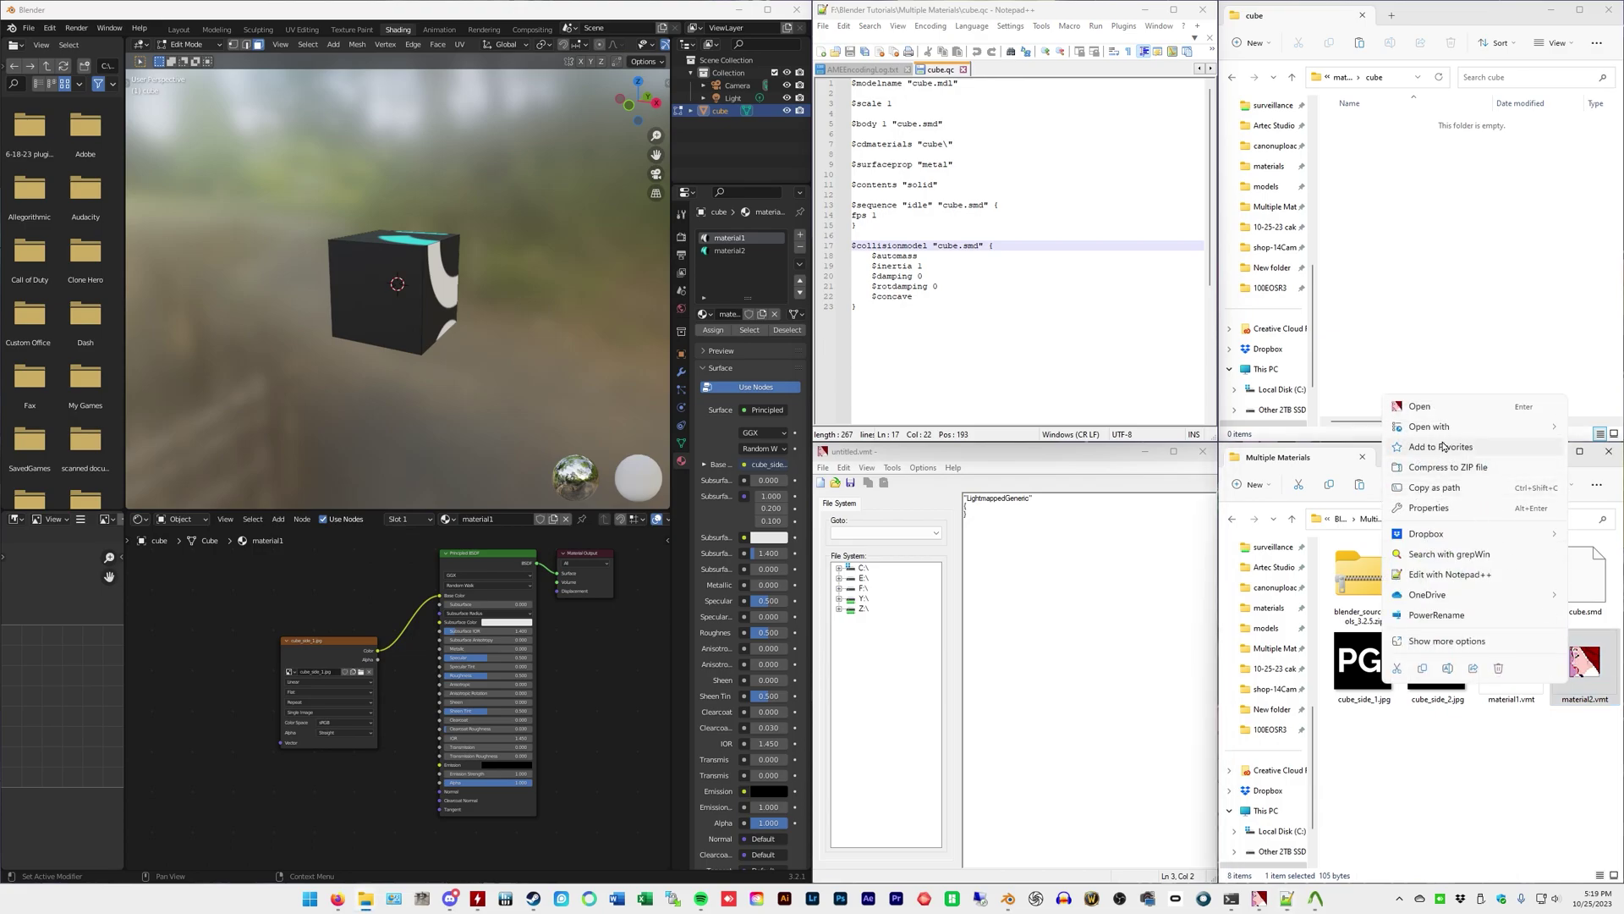
left_click(1456, 576)
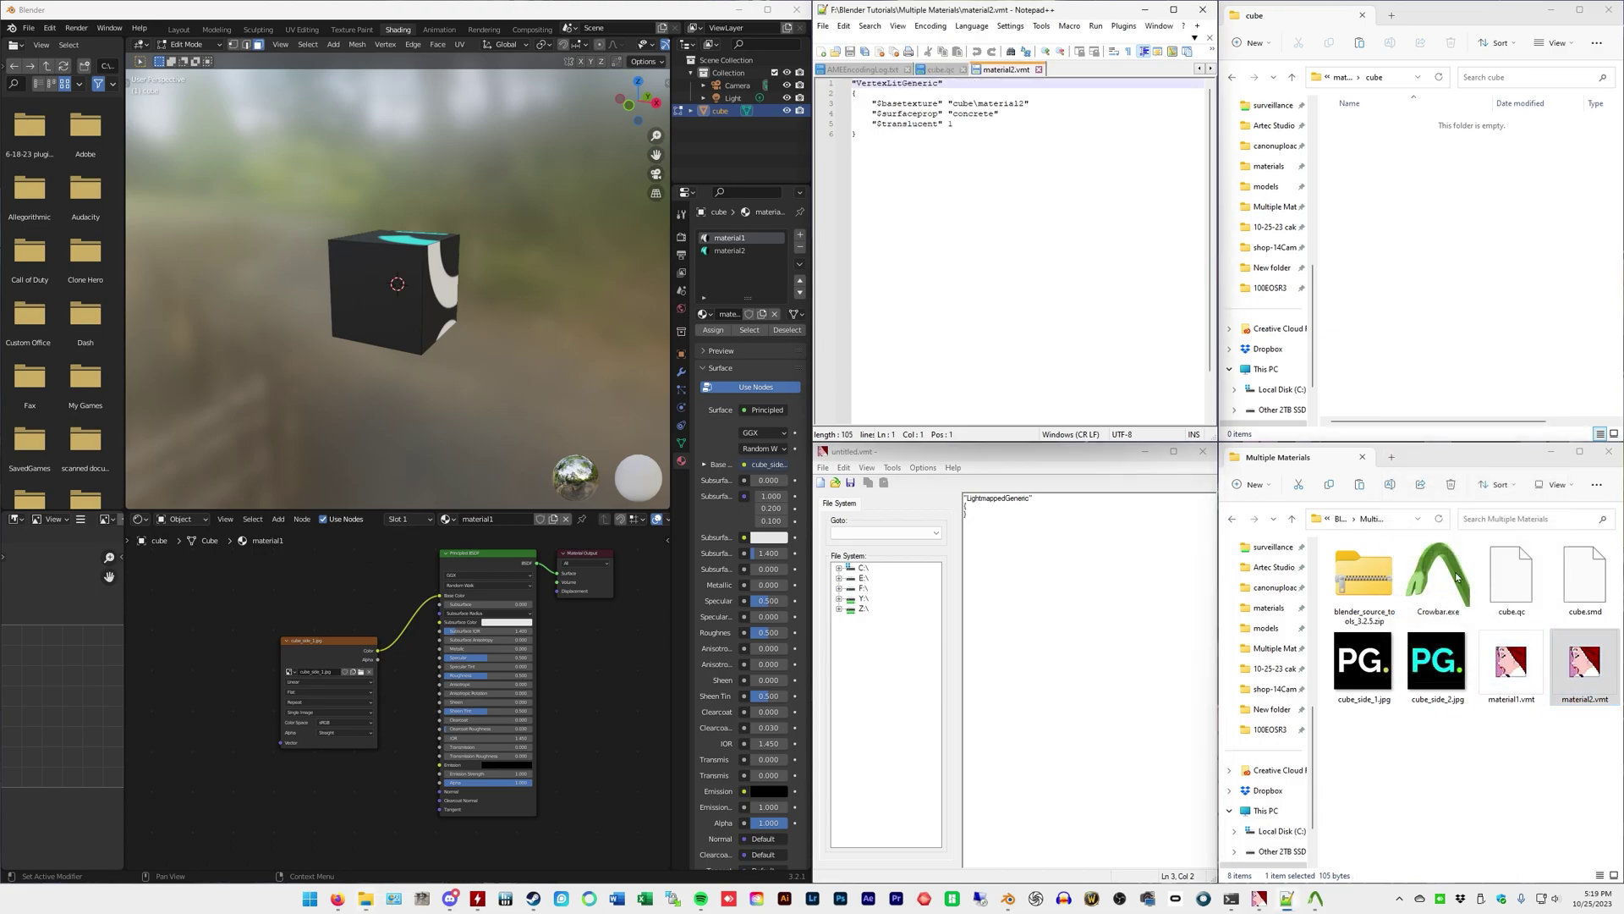
left_click(1020, 103)
double_click(1024, 104)
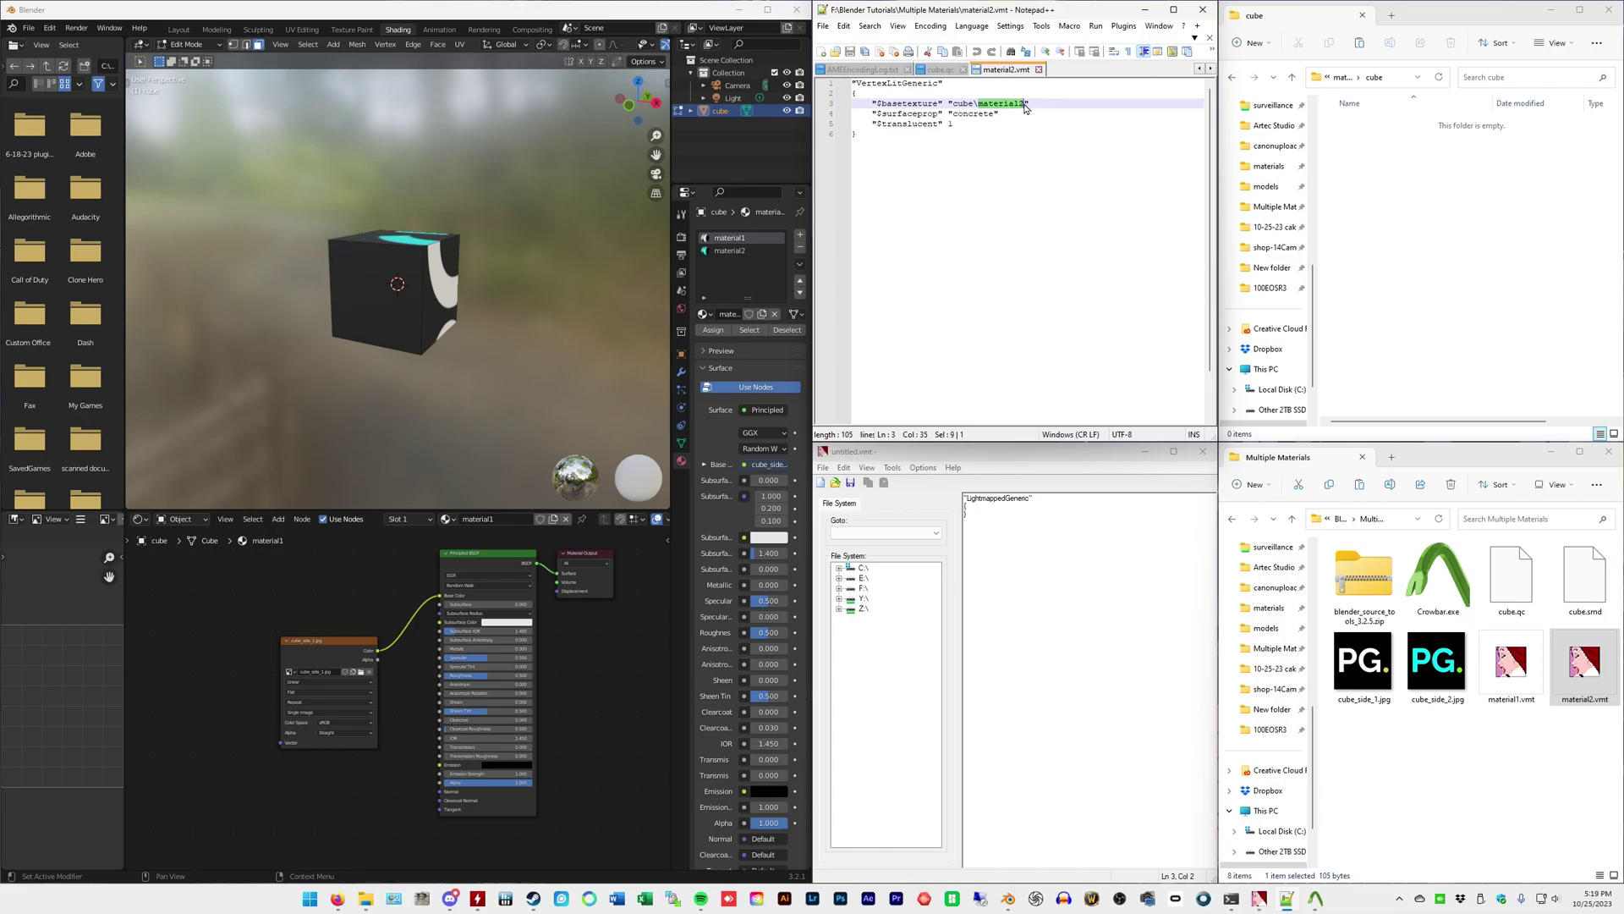
left_click(1039, 69)
left_click(1048, 534)
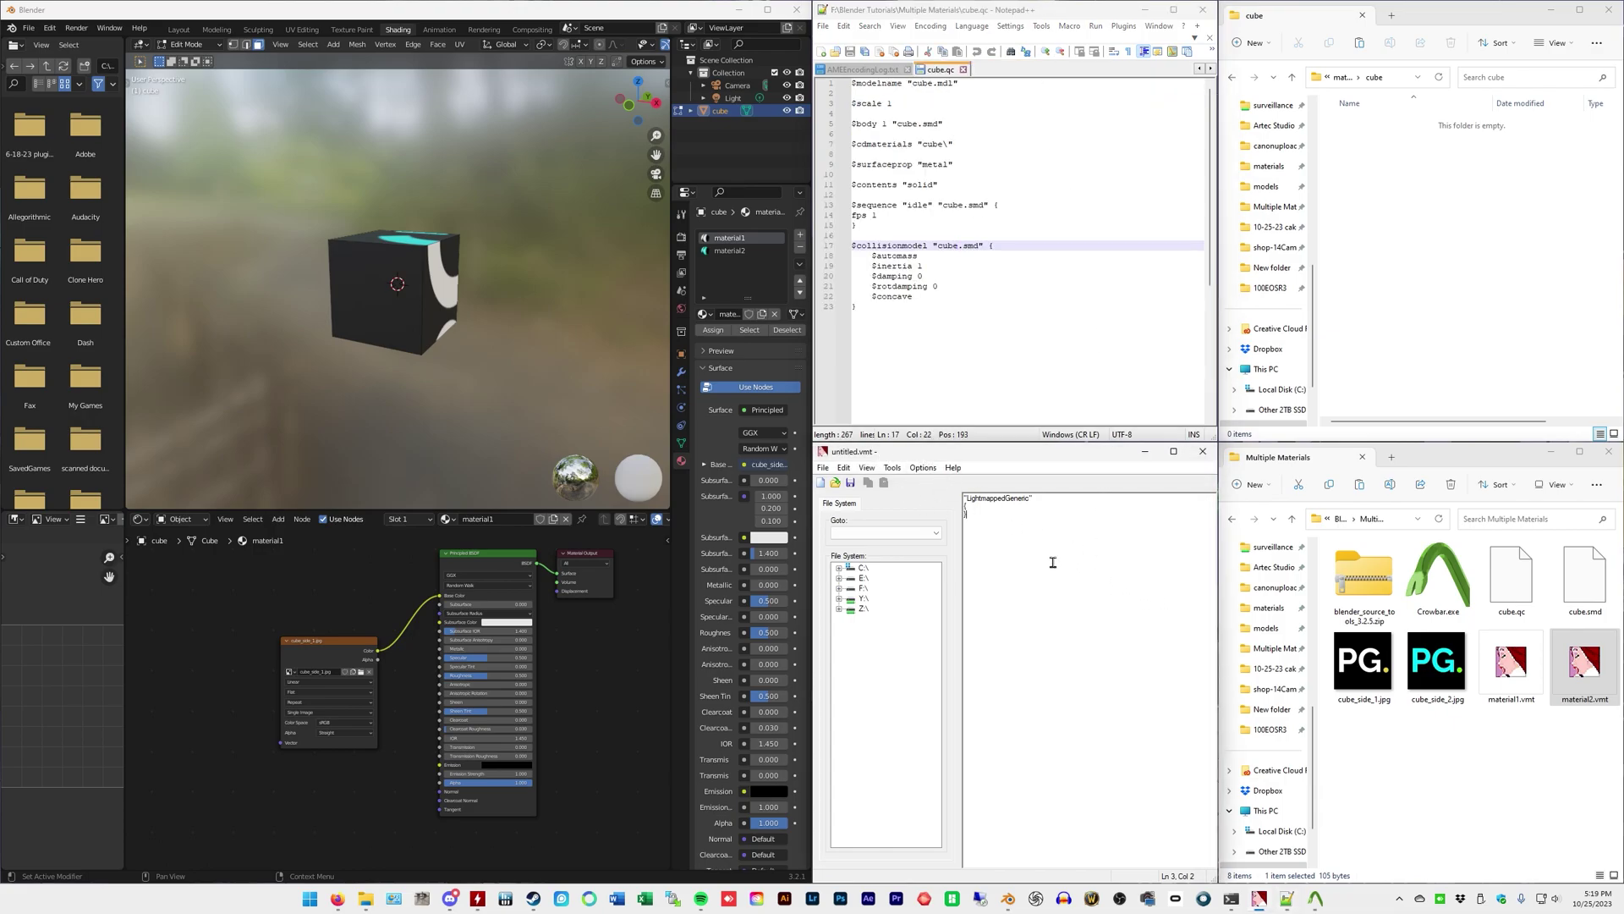
Step: Import cube_side_1.jpg from the Multiple Materials folder into VTFEdit, accepting the current VTF options
left_click(822, 467)
left_click(849, 550)
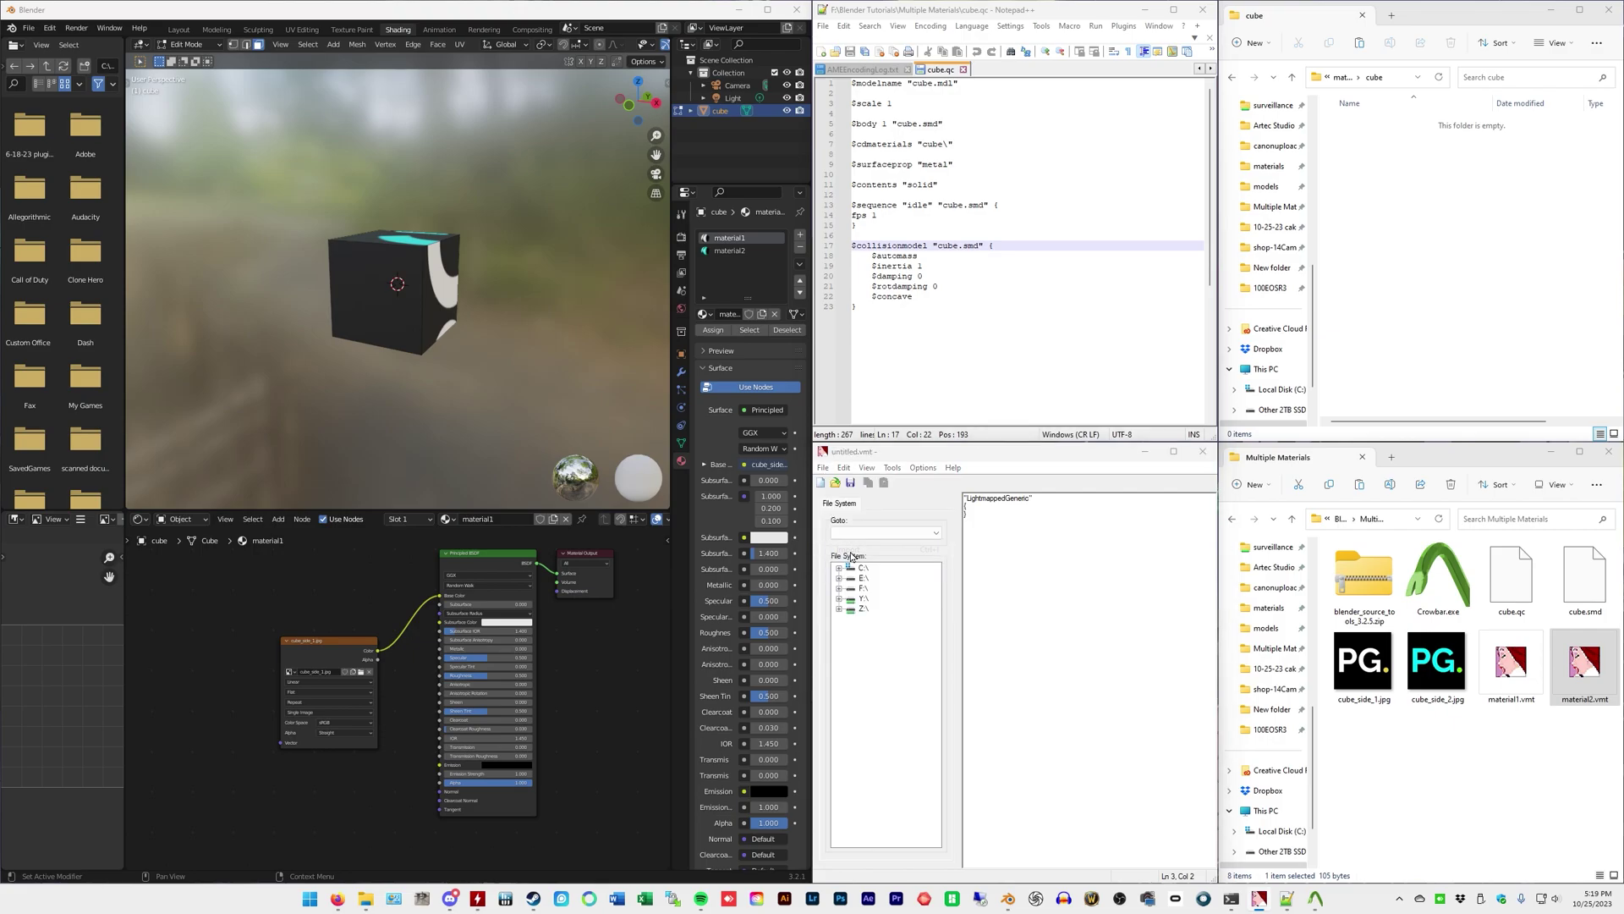
left_click(973, 540)
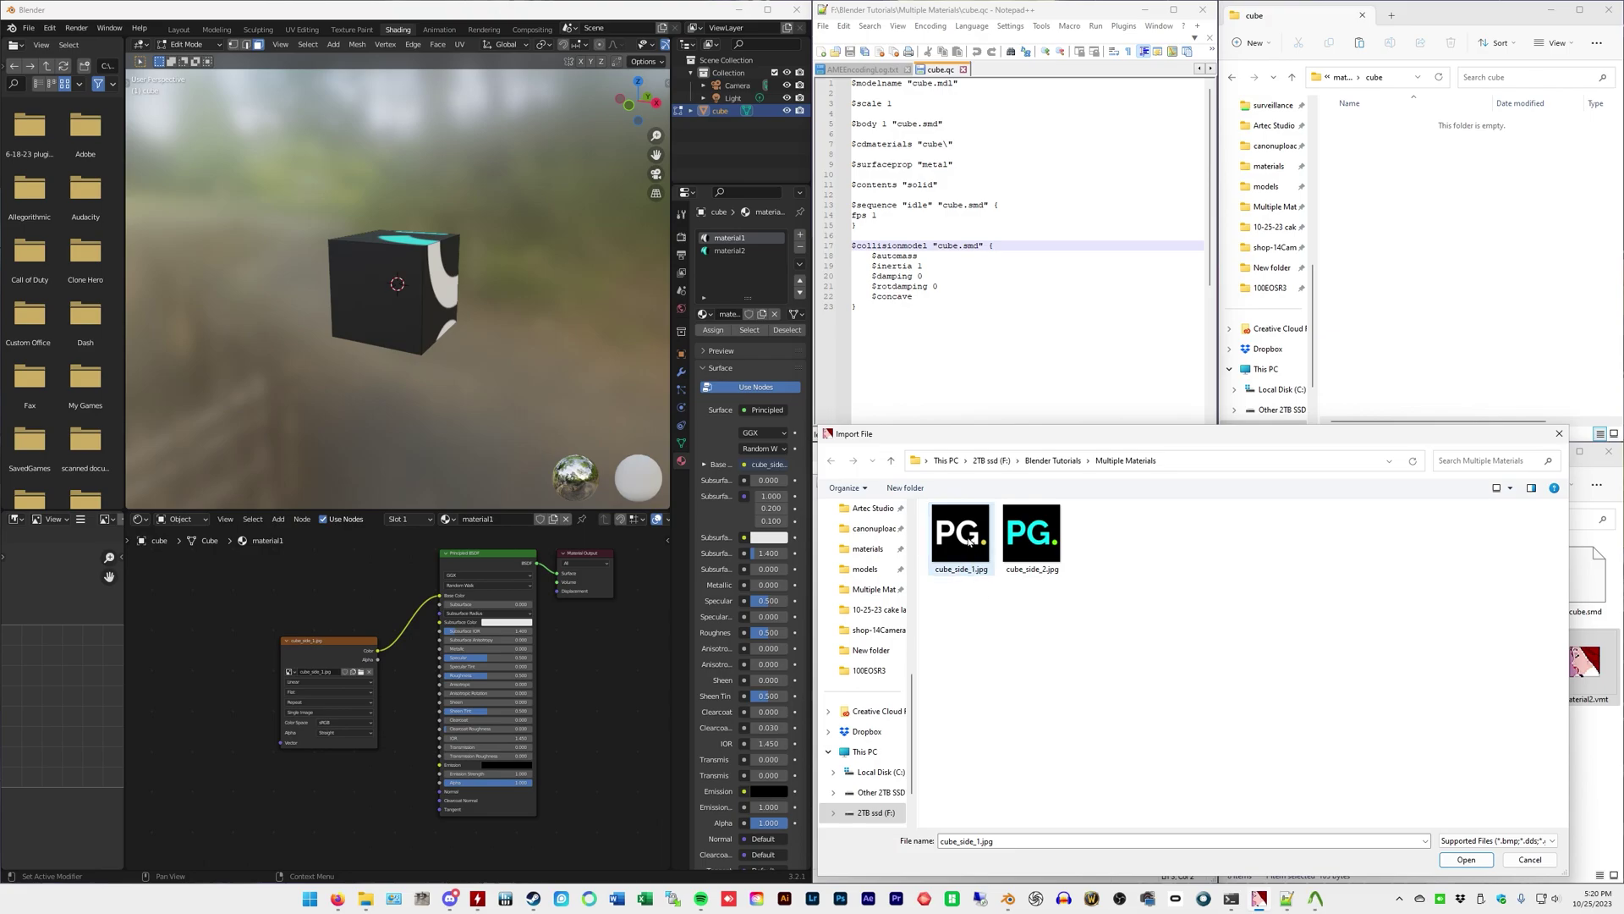
double_click(963, 533)
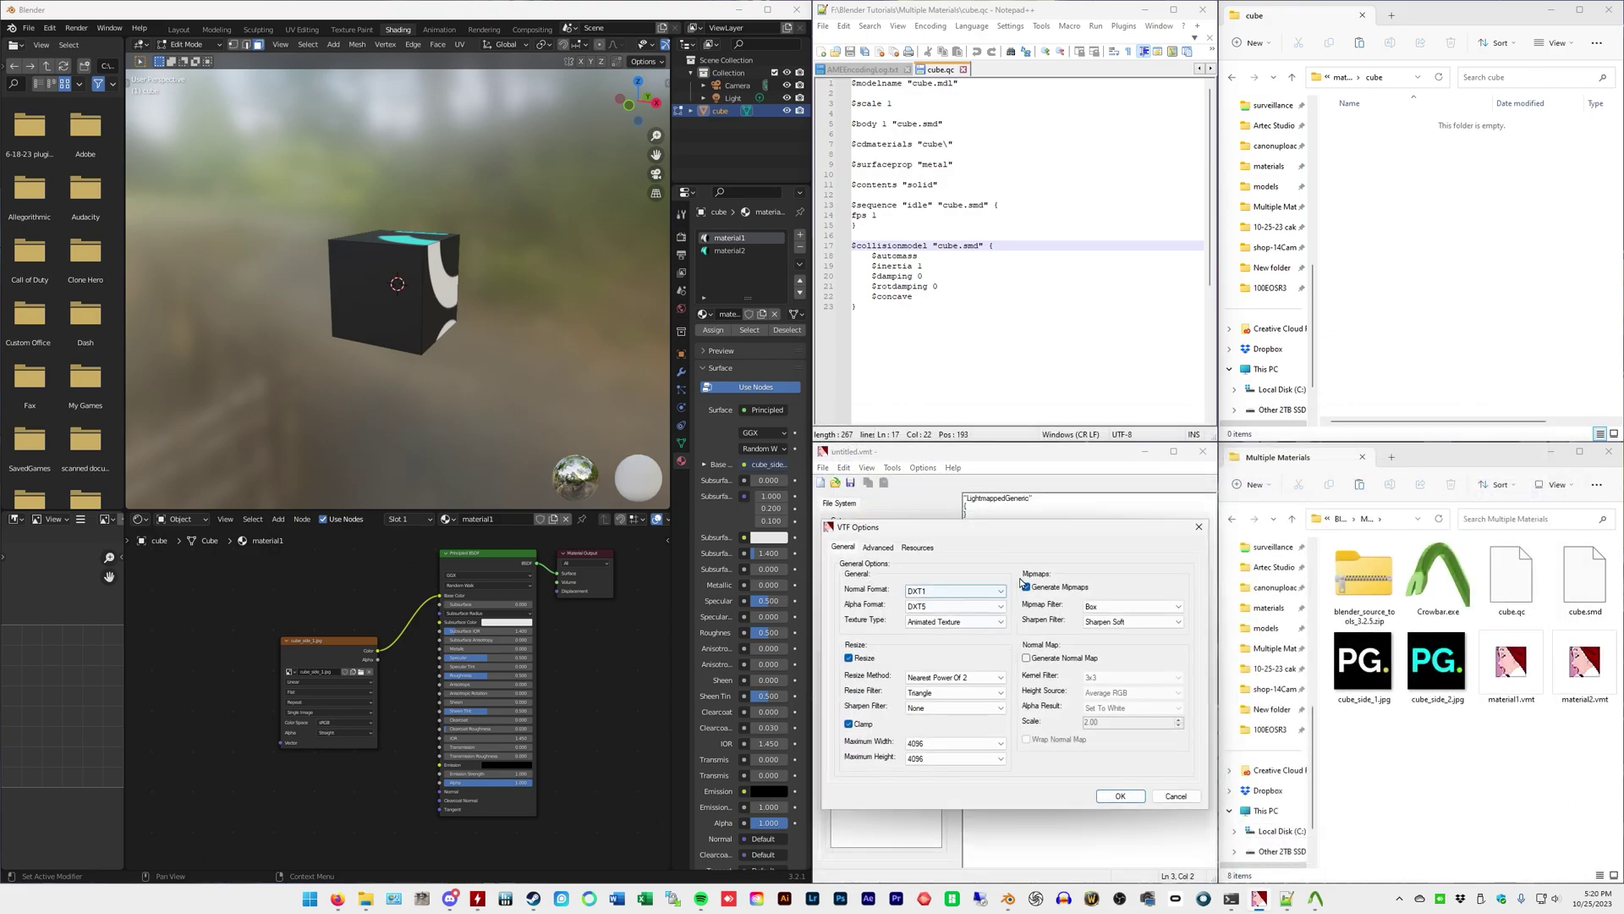
left_click(1120, 796)
Step: Save the imported white-logo texture as material1.vtf in the Multiple Materials folder
left_click(823, 468)
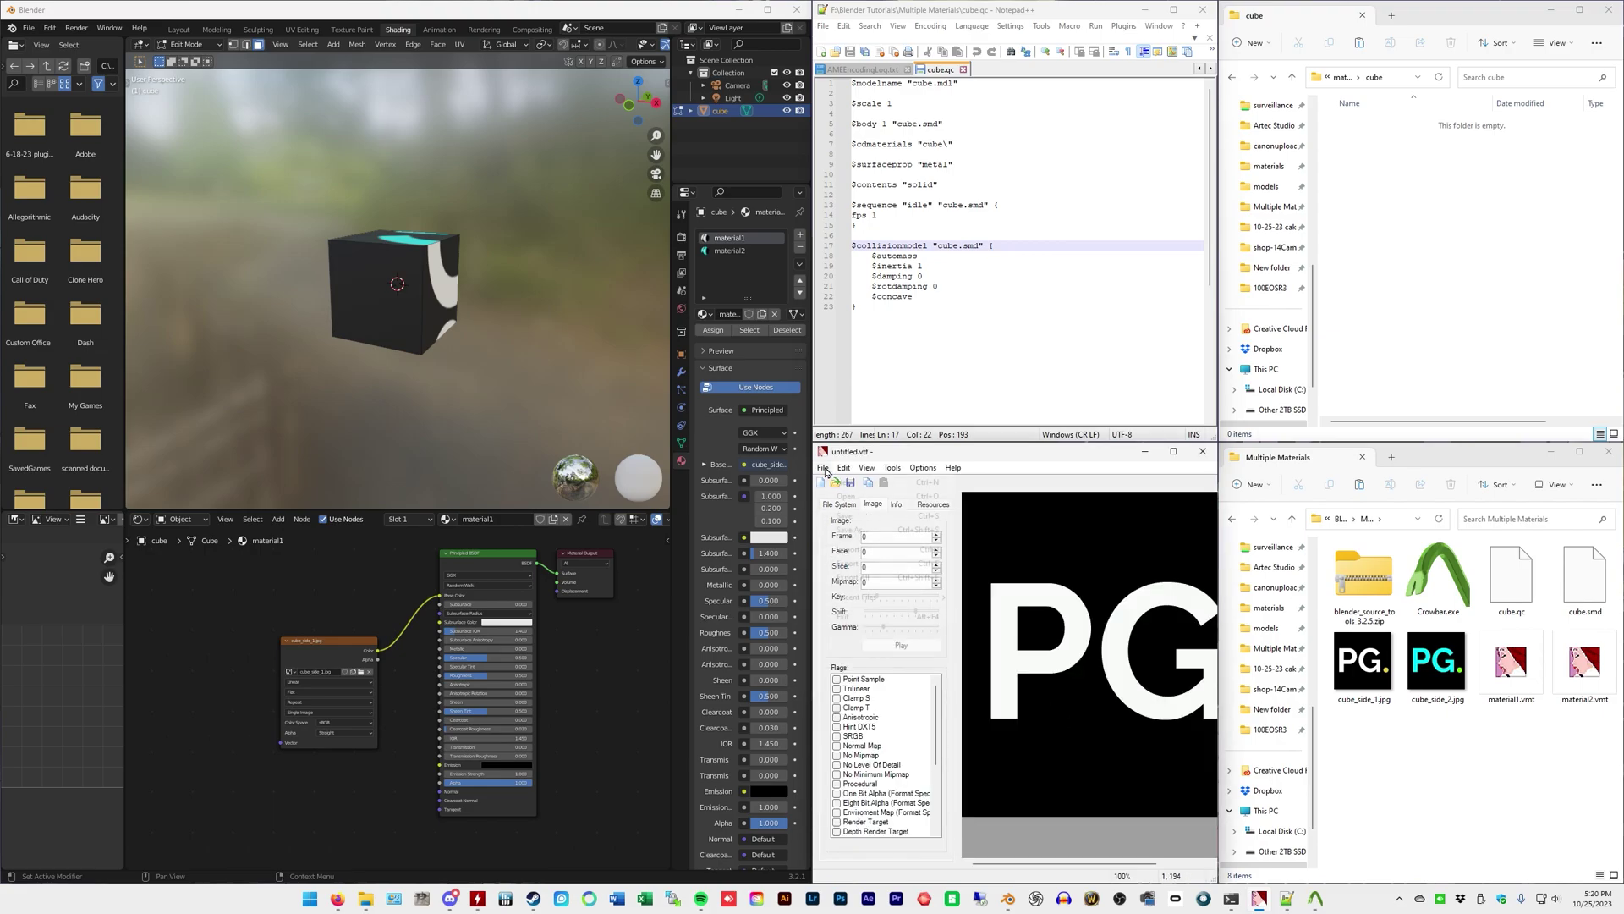
left_click(862, 530)
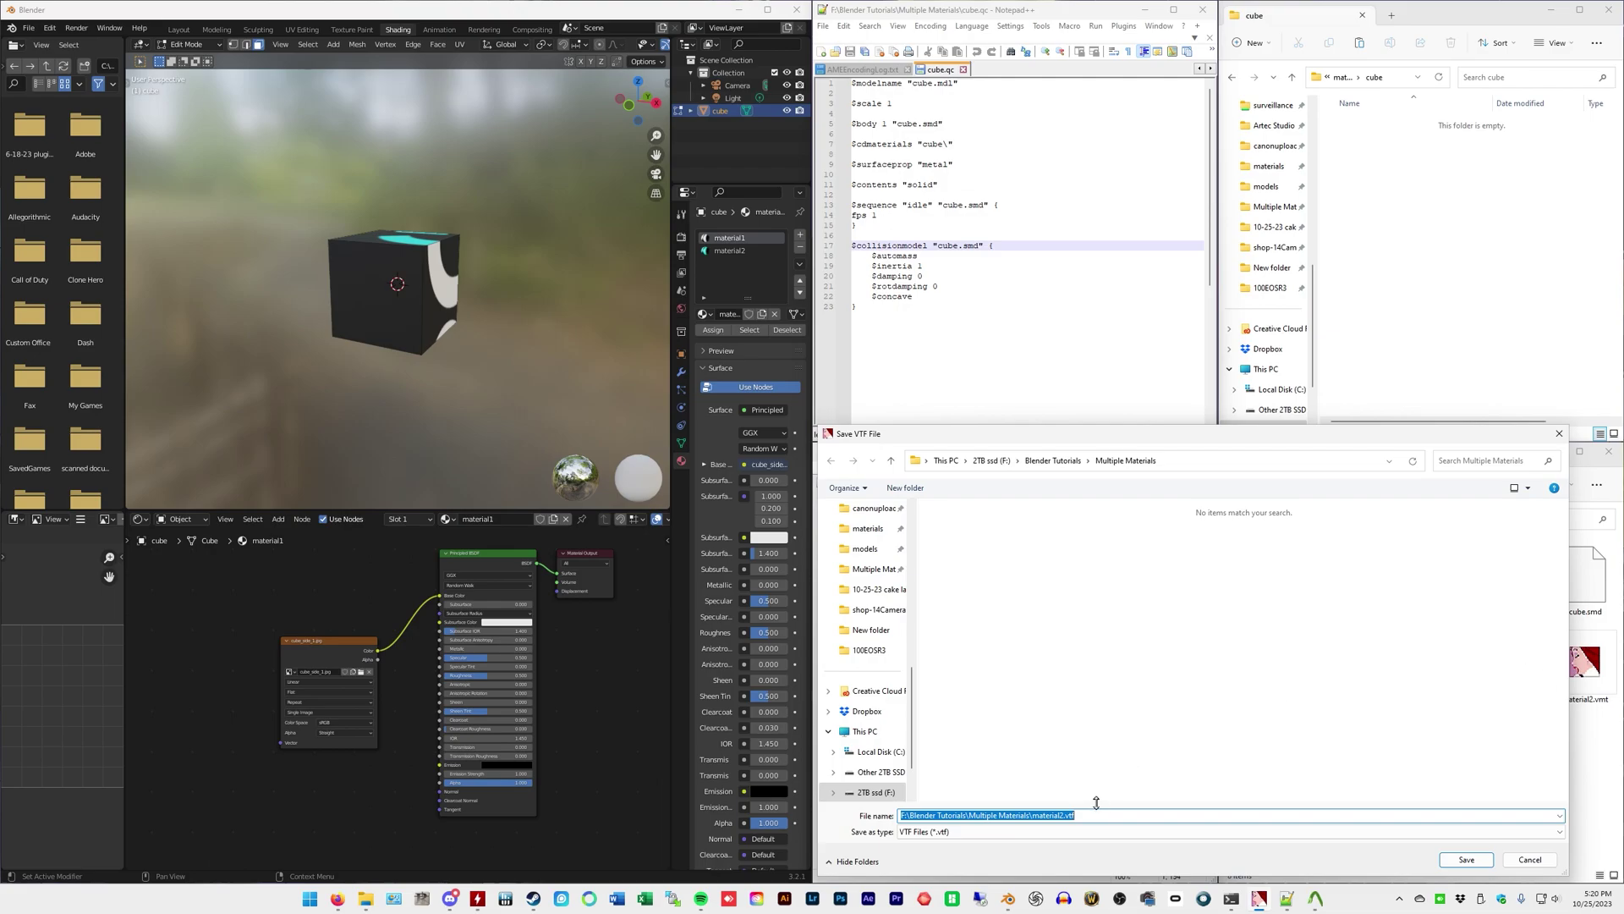
left_click(1065, 815)
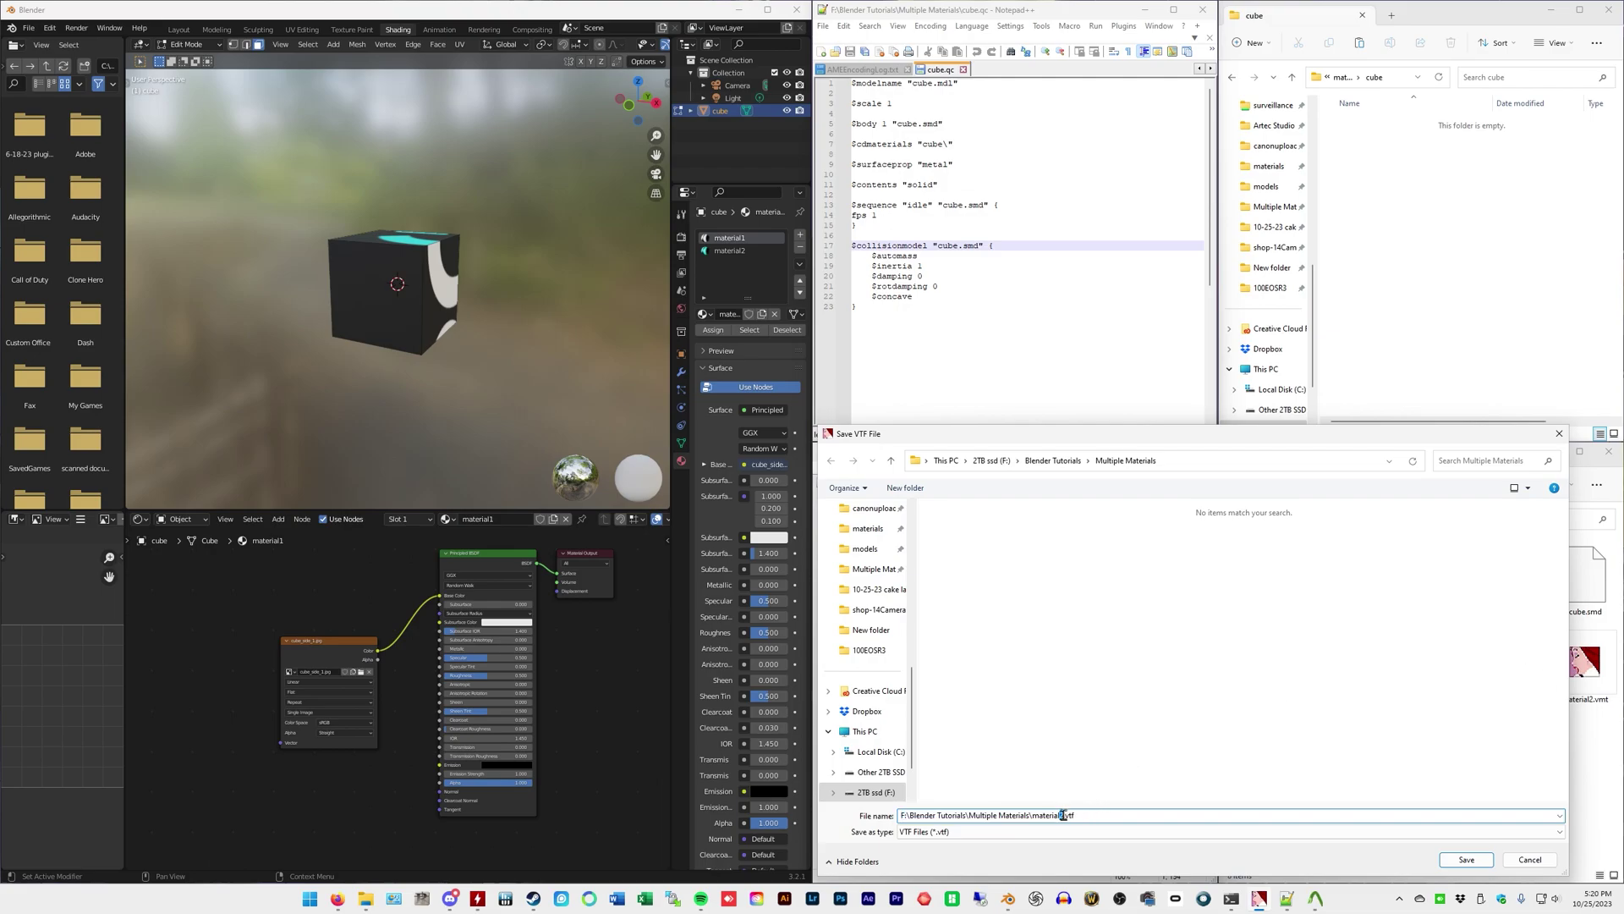
type("1")
left_click(1466, 859)
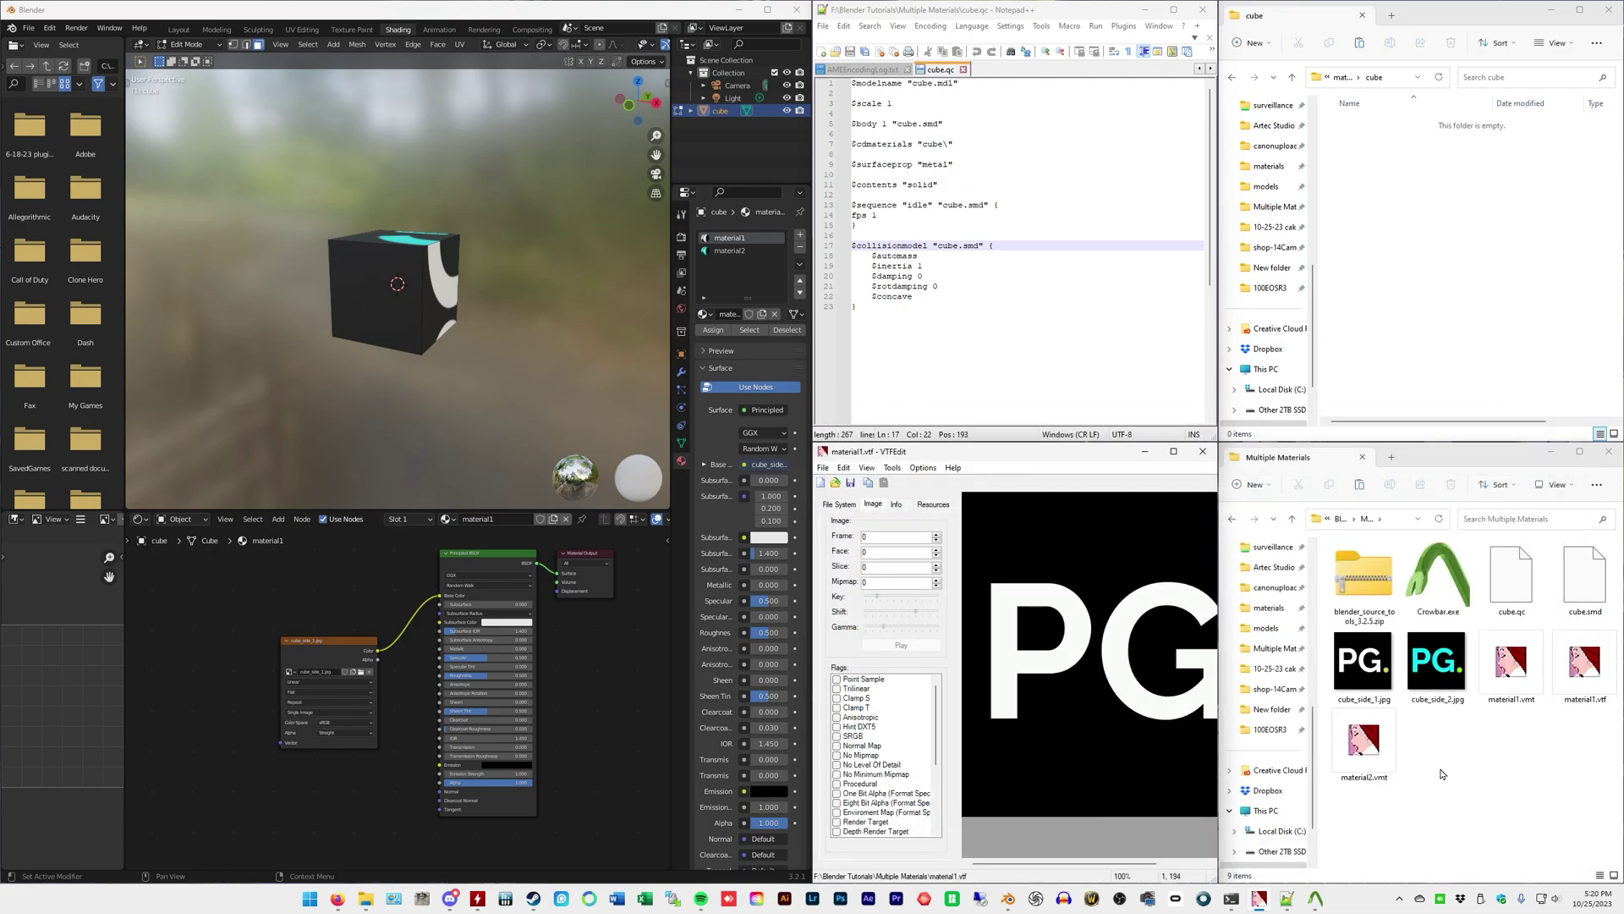
Step: Identify the second material's source image and import cube_side_2.jpg into VTFEdit, accepting the current VTF options
left_click(1365, 753)
left_click(1566, 692)
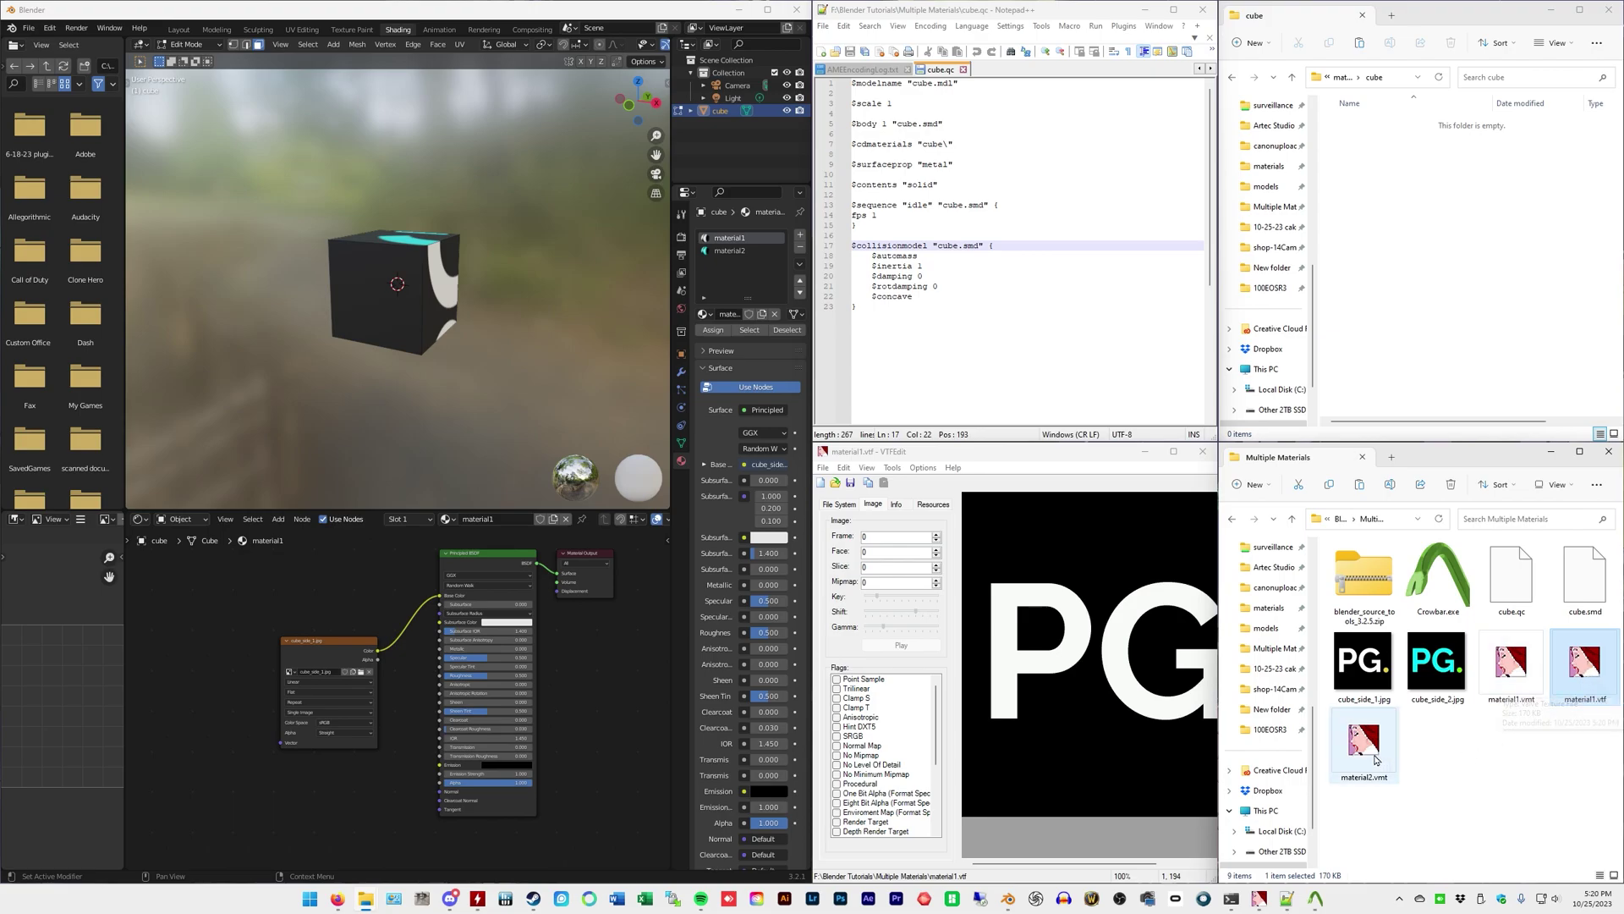
left_click(1437, 664)
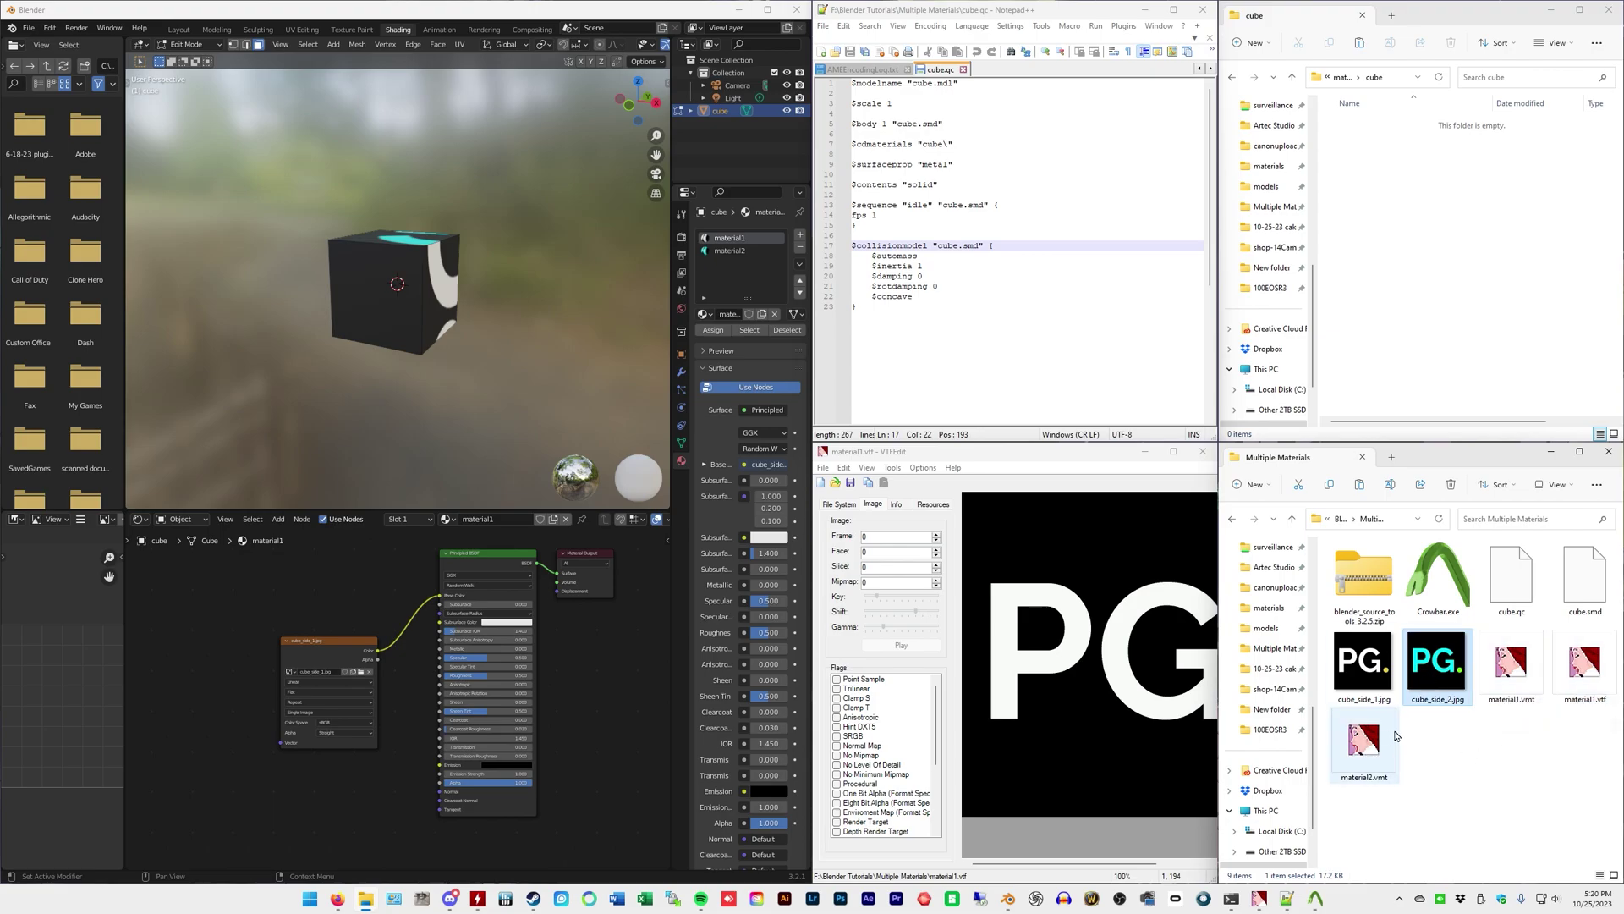
left_click(823, 468)
left_click(848, 549)
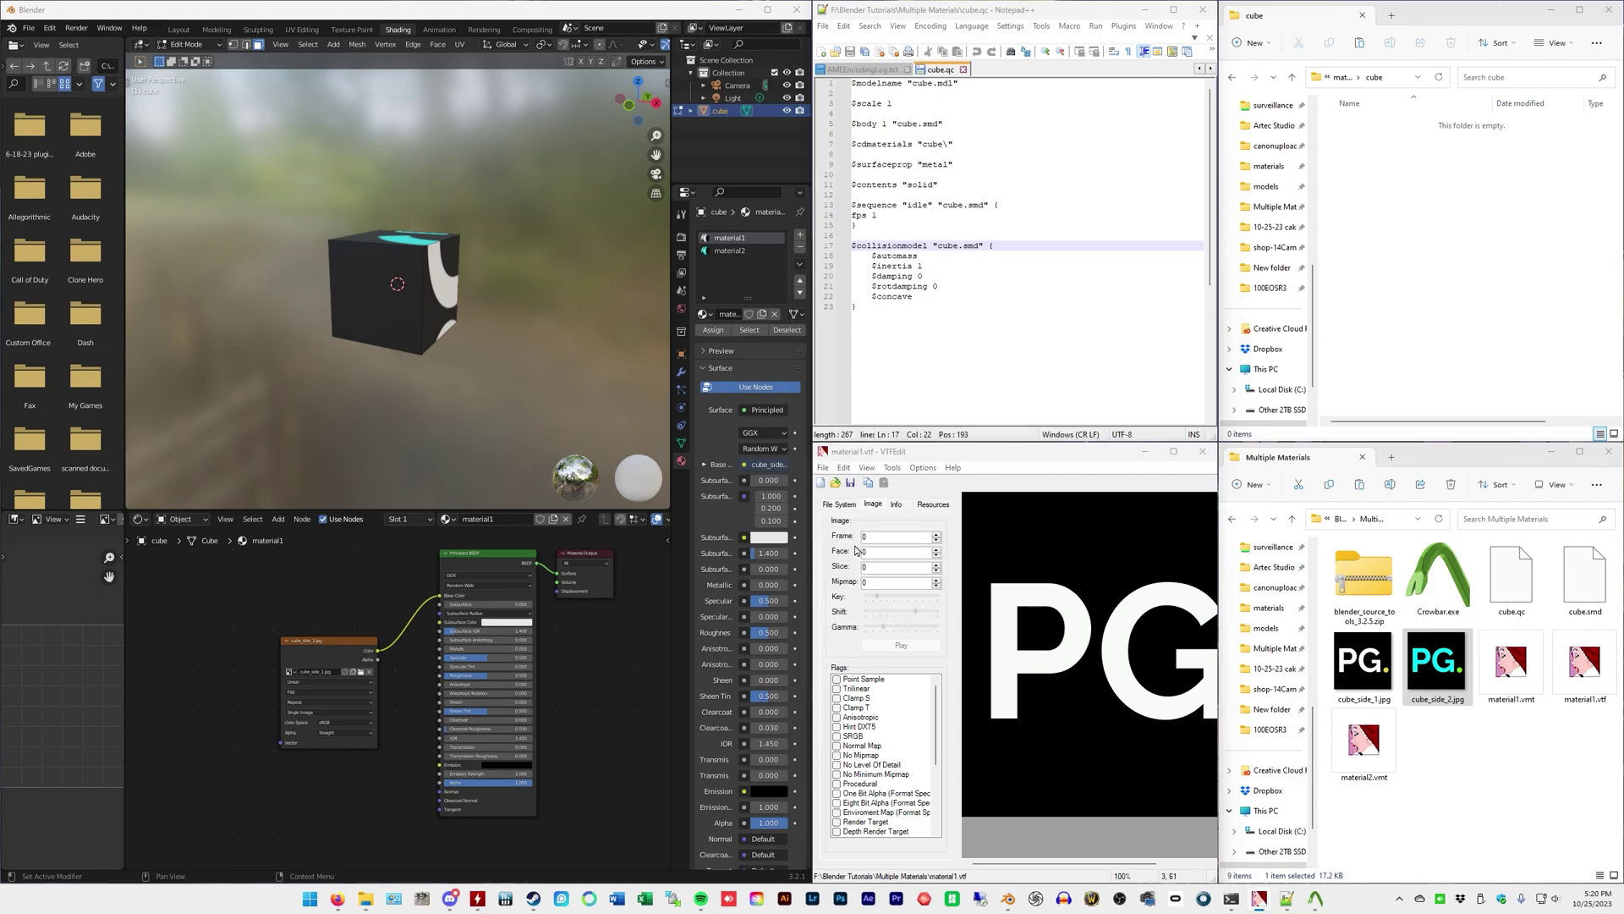
double_click(1021, 550)
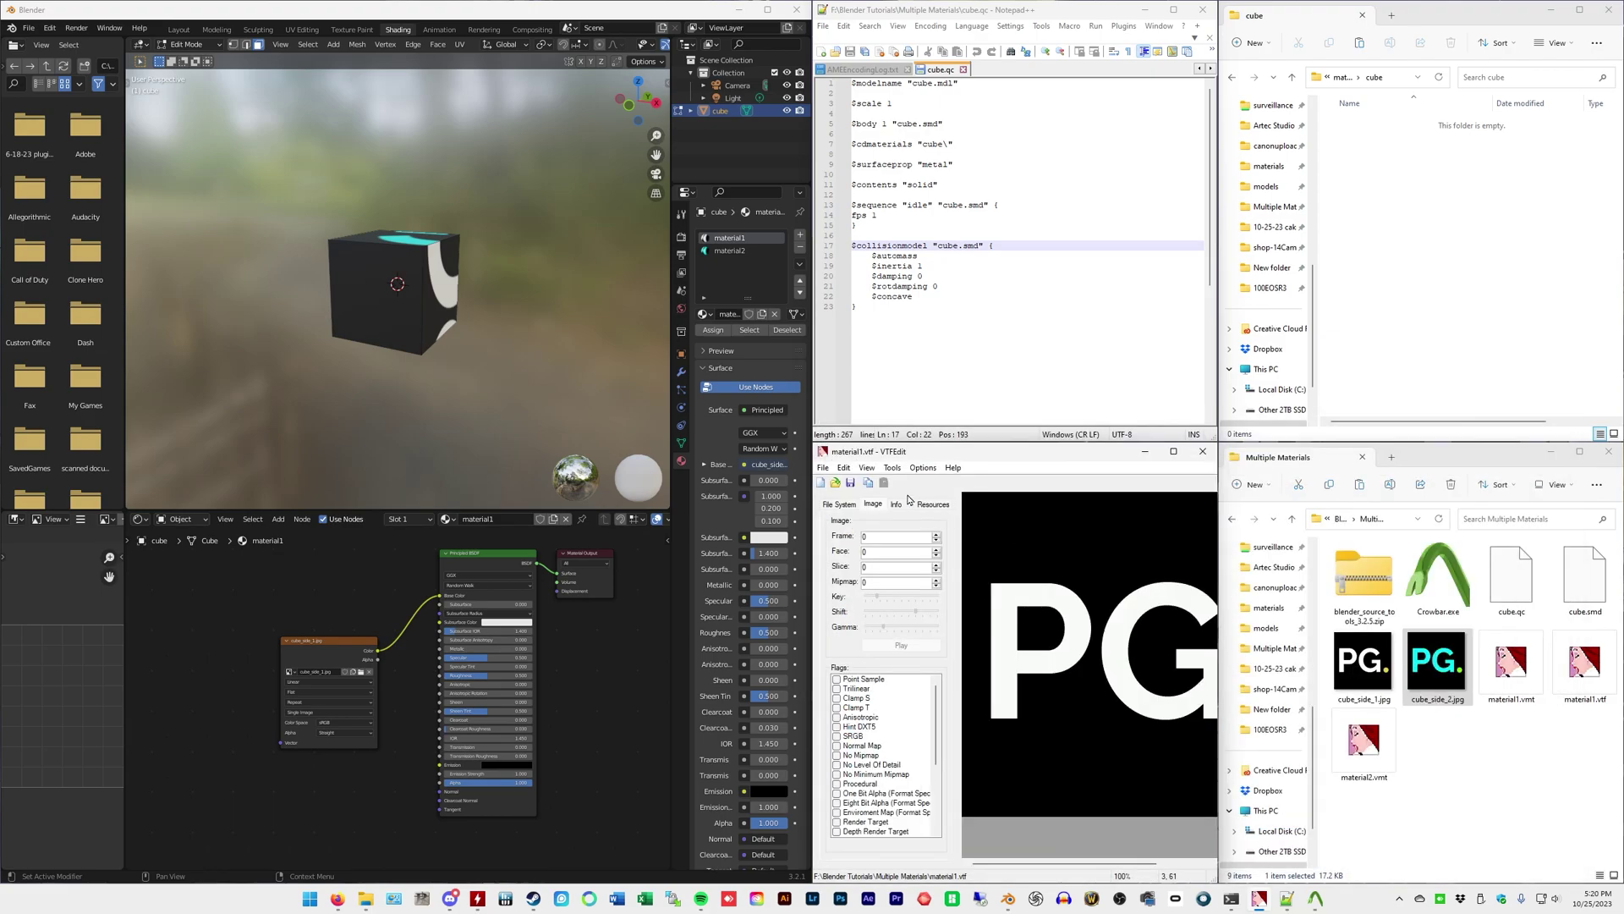
left_click(1123, 798)
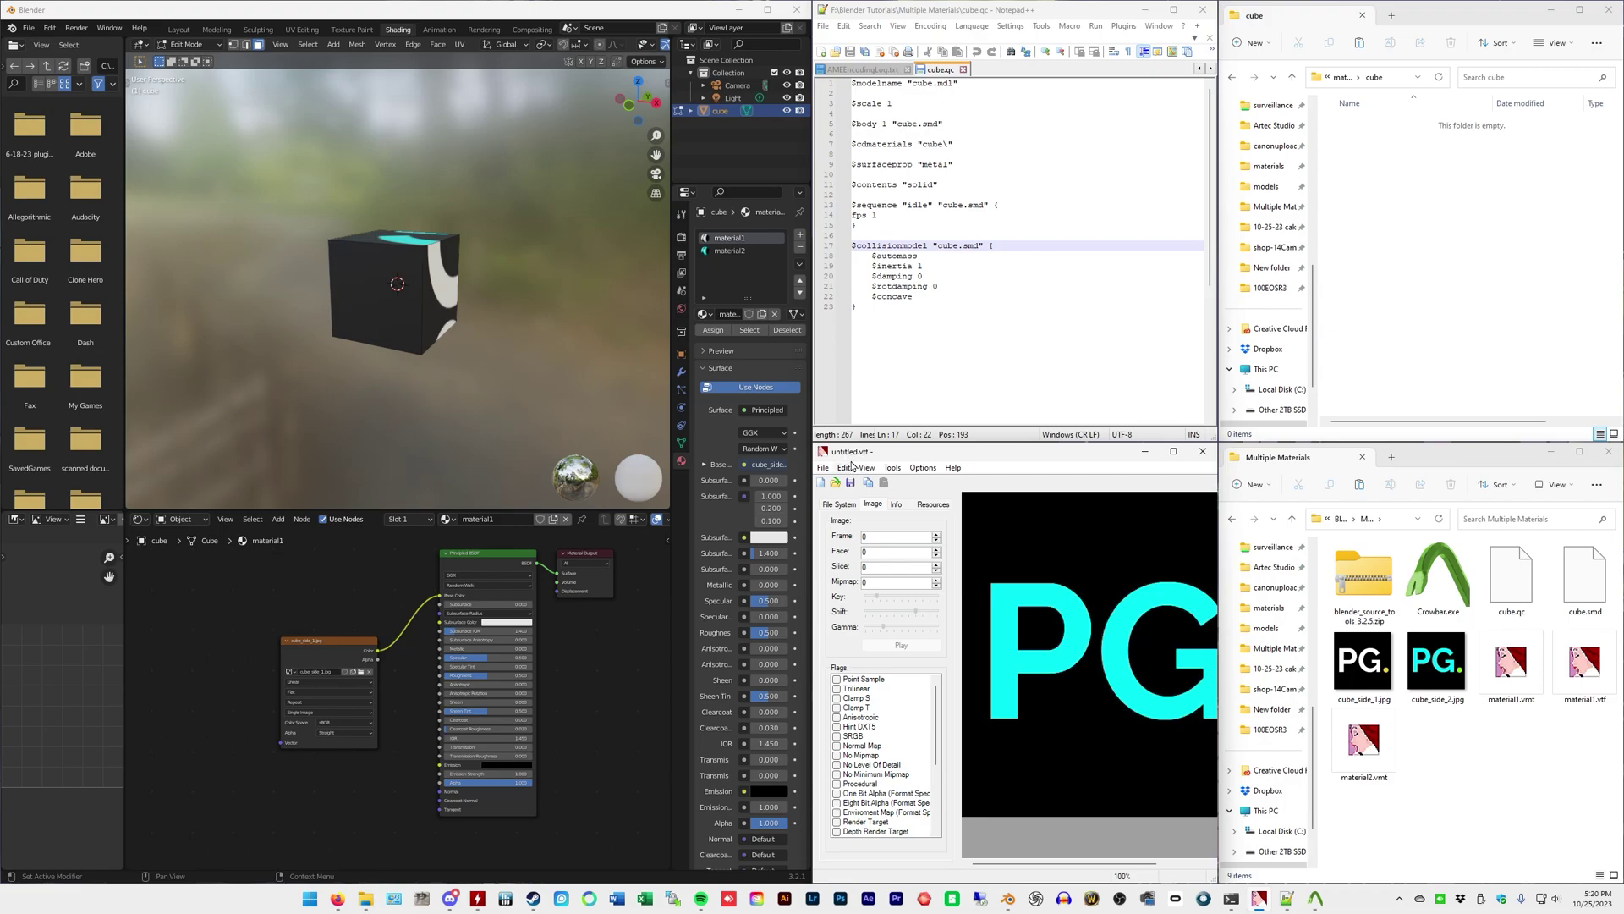
Step: Save the imported cyan-logo texture as material2.vtf in the Multiple Materials folder
left_click(823, 467)
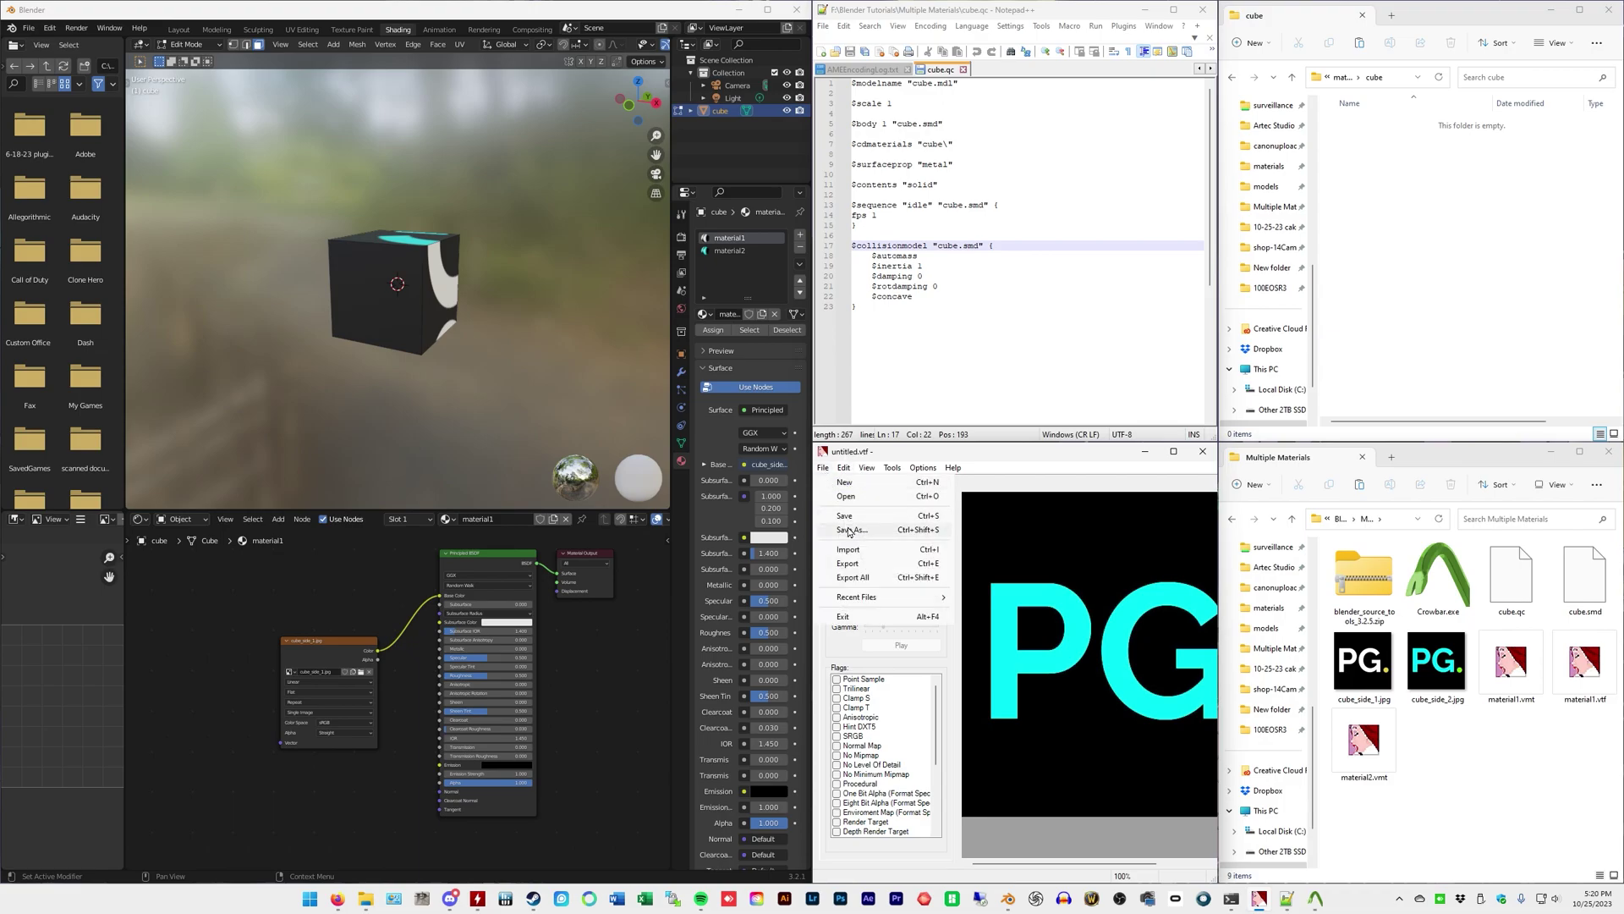
left_click(849, 530)
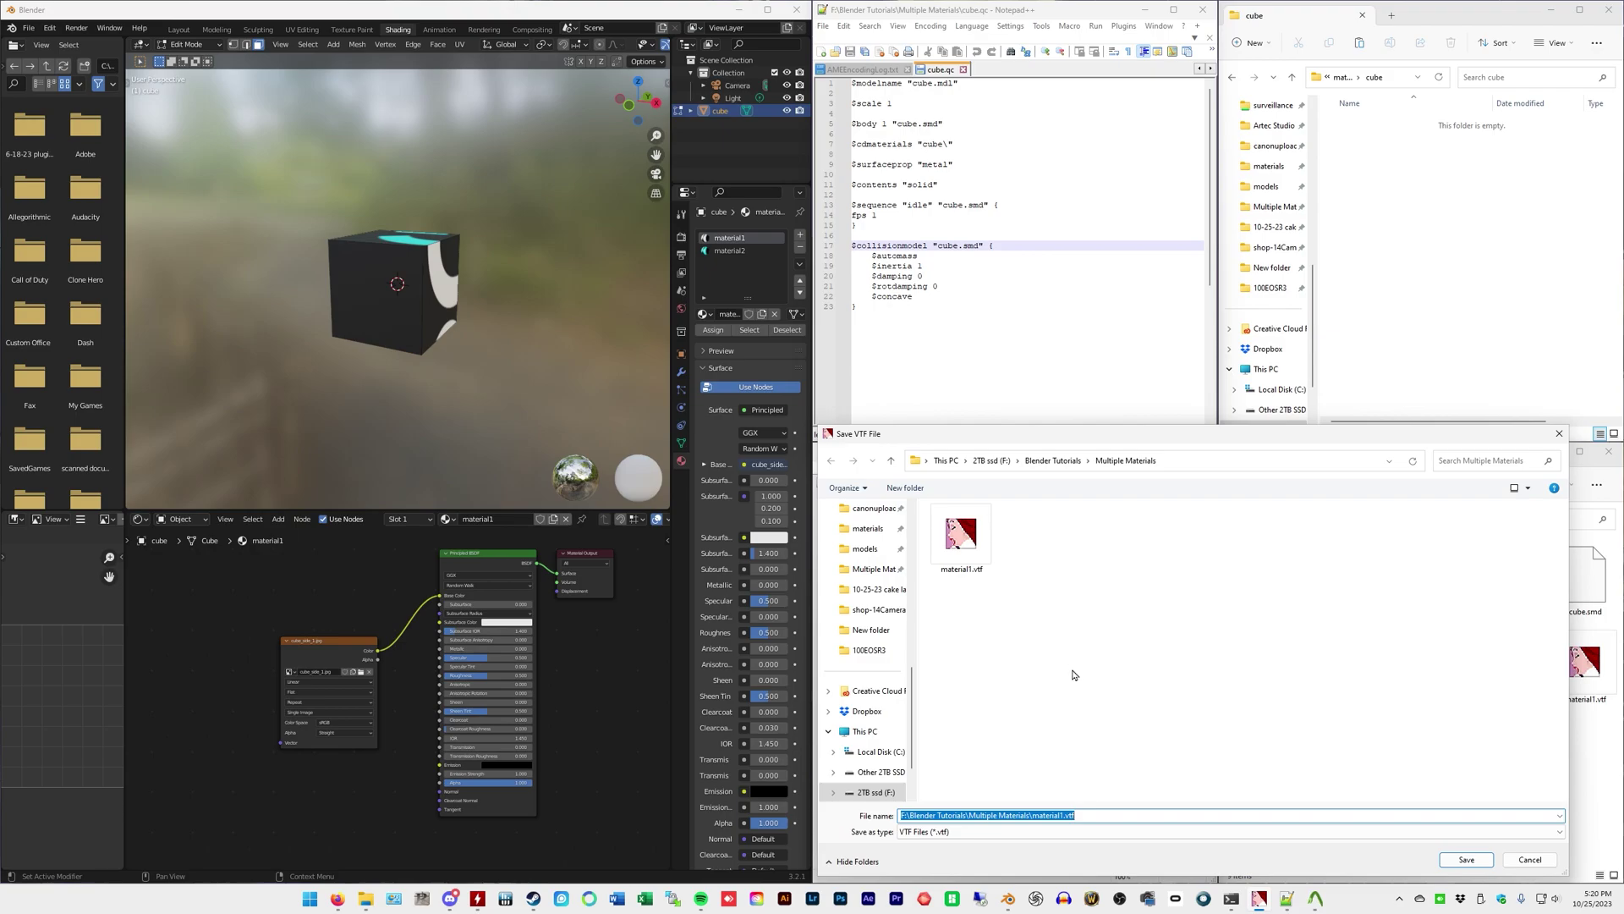
left_click(1062, 814)
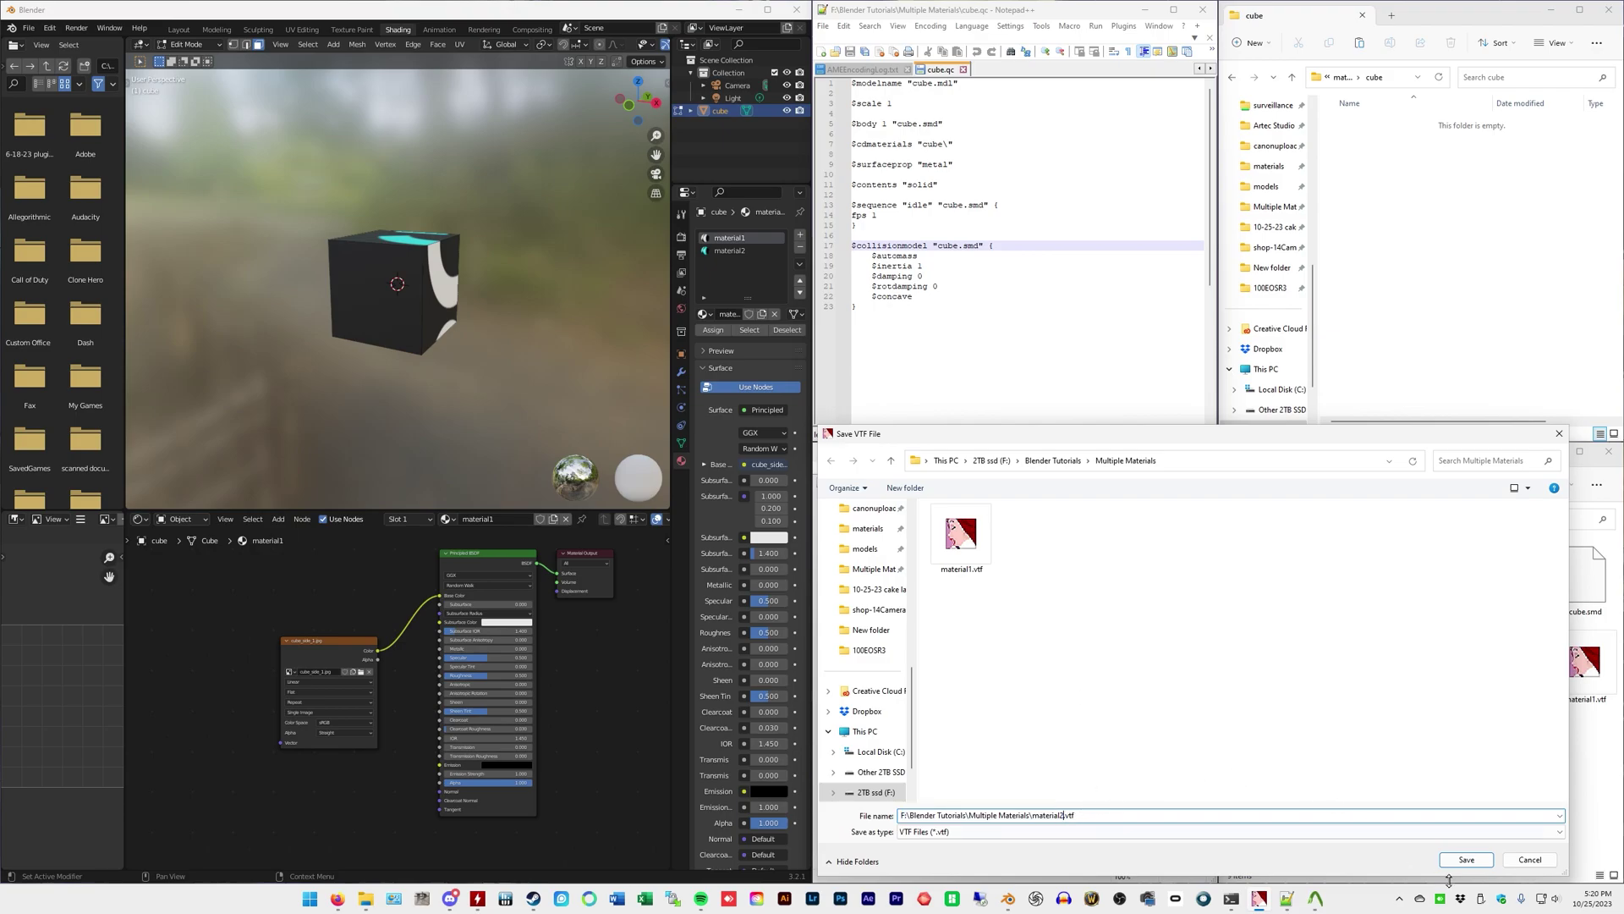
left_click(1474, 863)
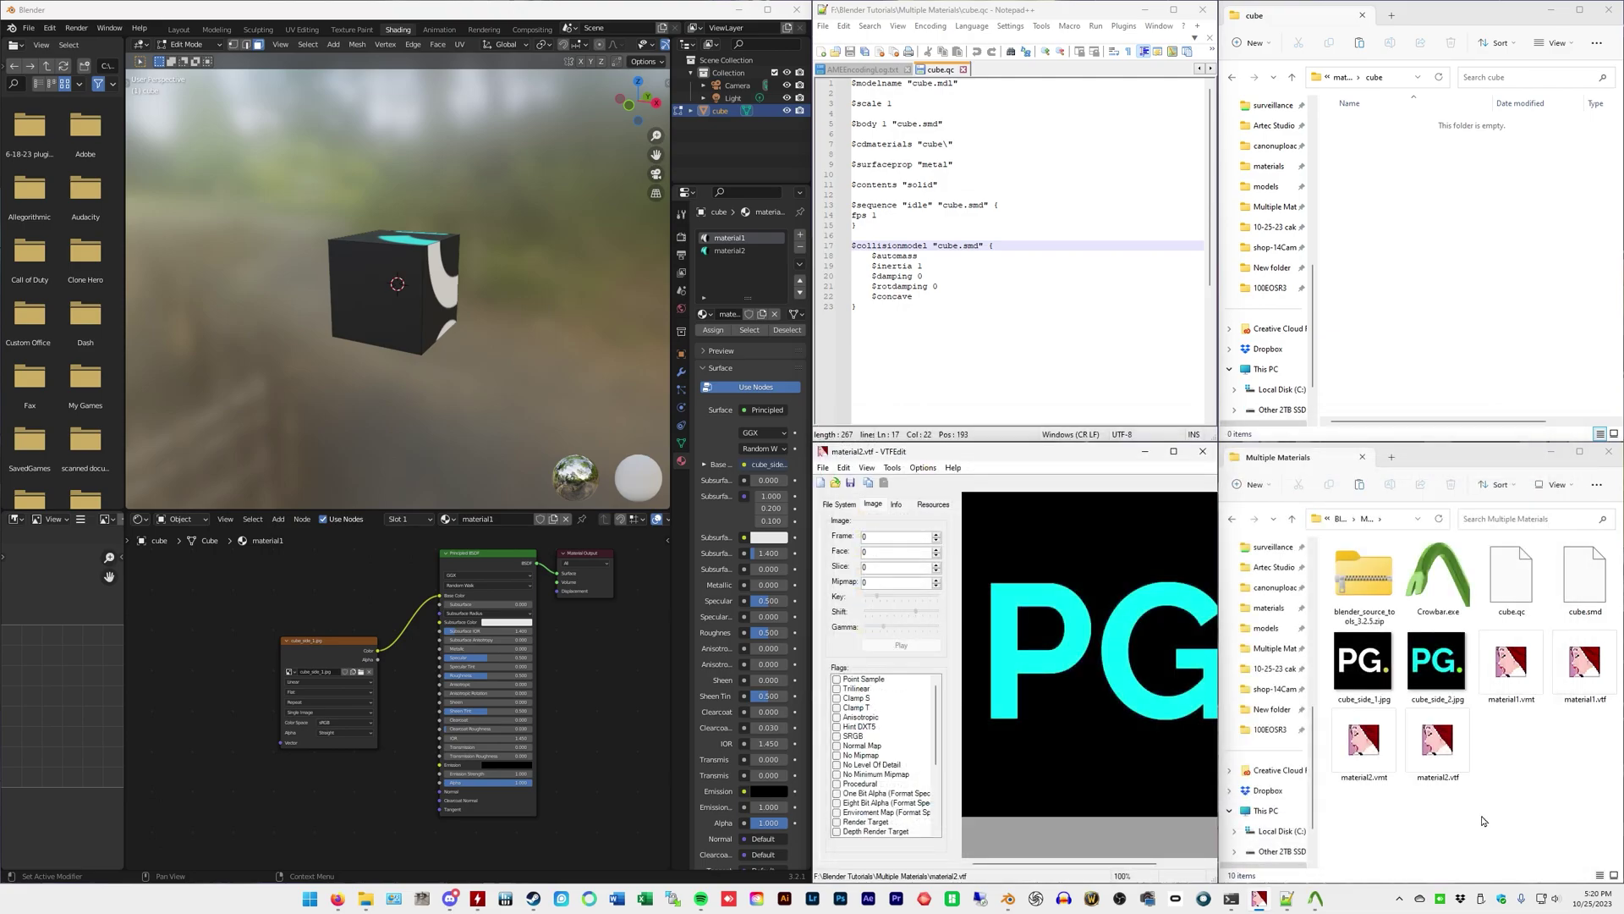
Step: Copy the material1 and material2 VMT and VTF files into garrysmod's materials\cube folder, matching the $cdmaterials path in cube.qc
left_click(1444, 756)
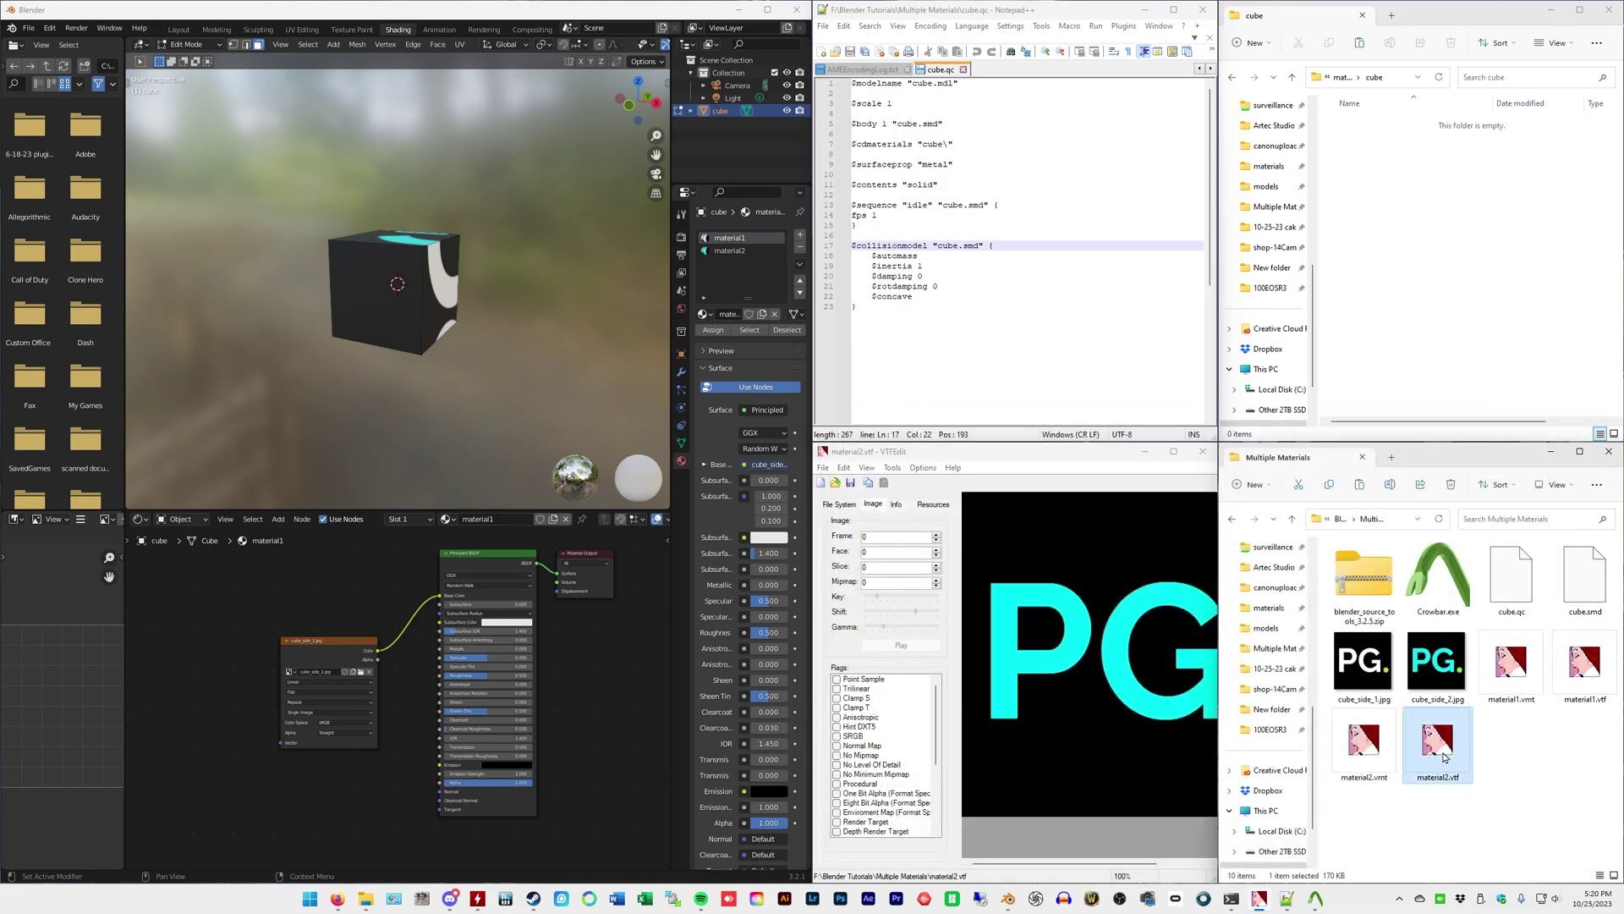
left_click(1535, 681, "shift")
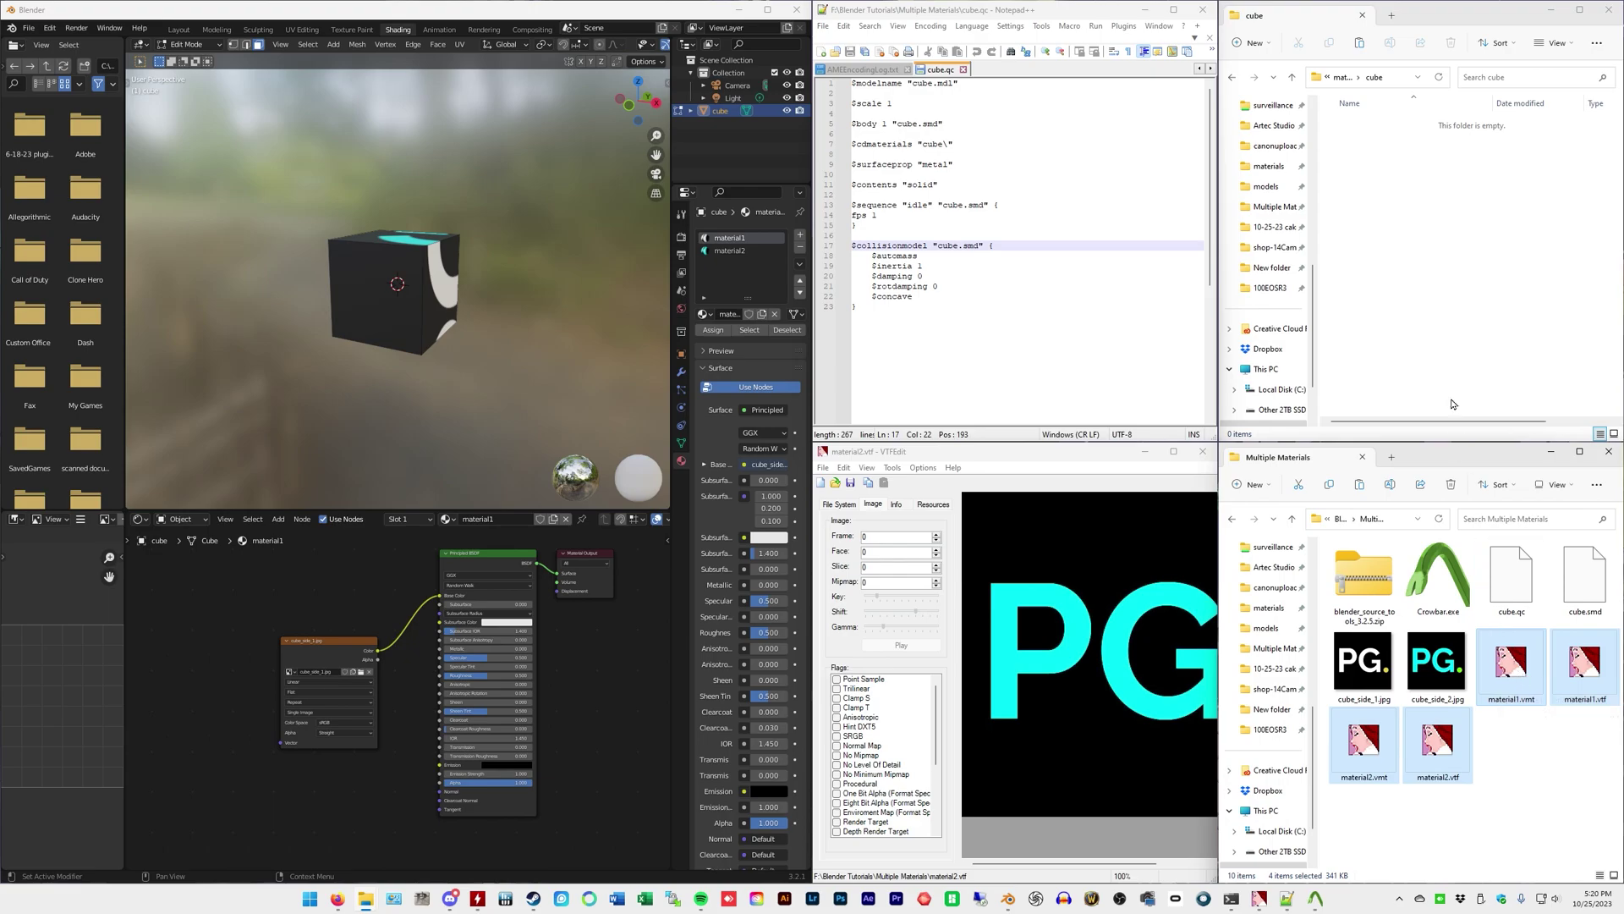
left_click(1388, 237)
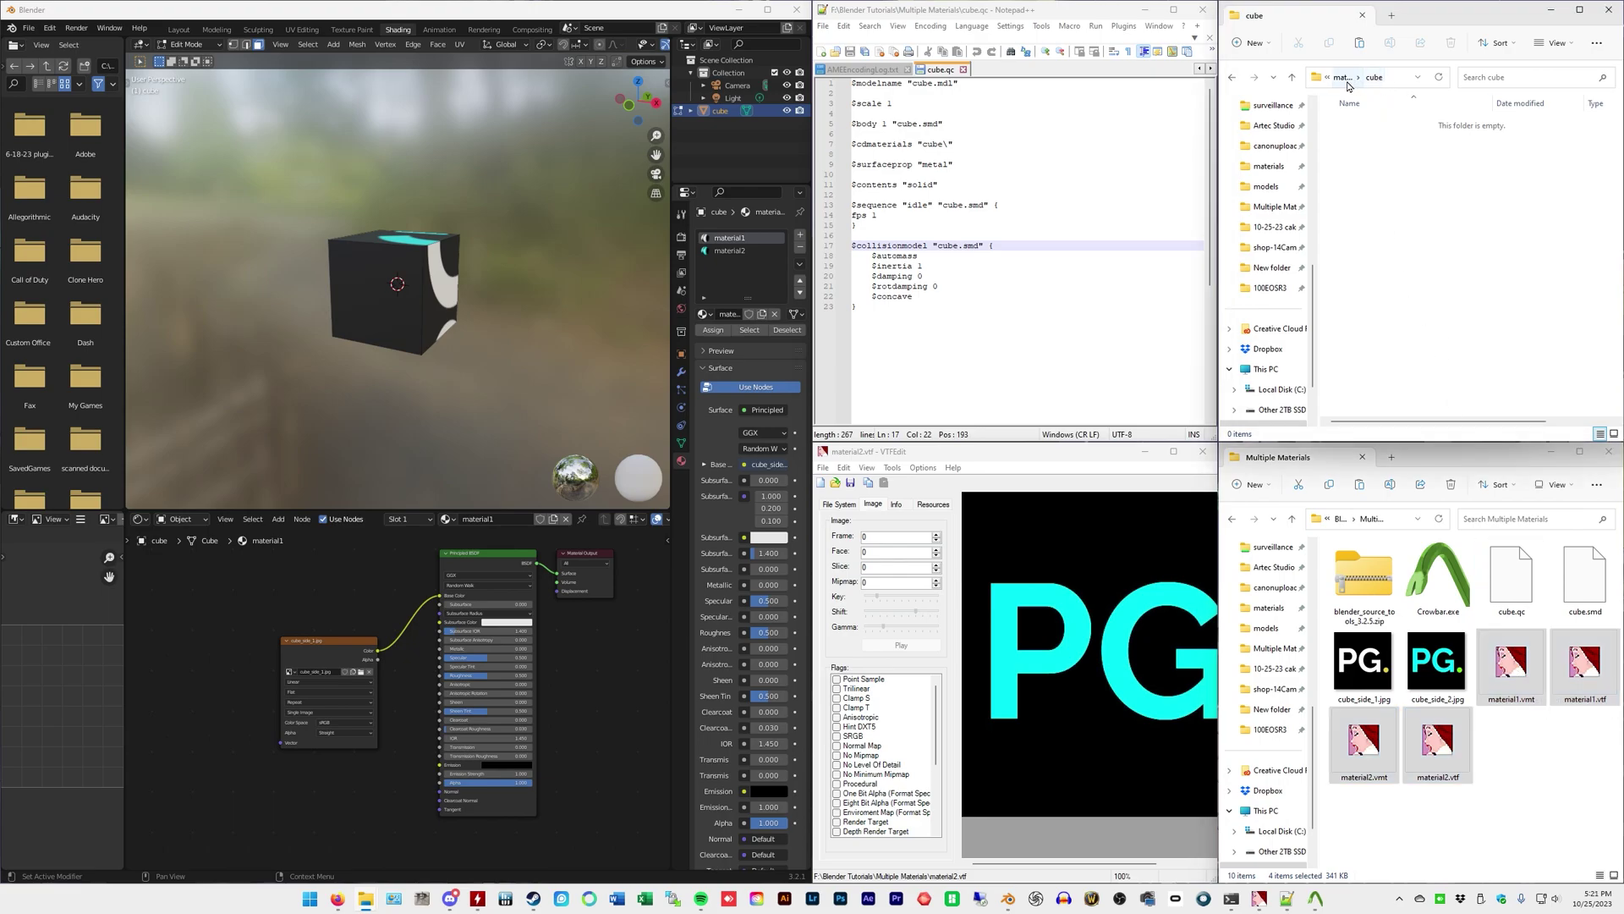
left_click(1293, 79)
left_click(1293, 81)
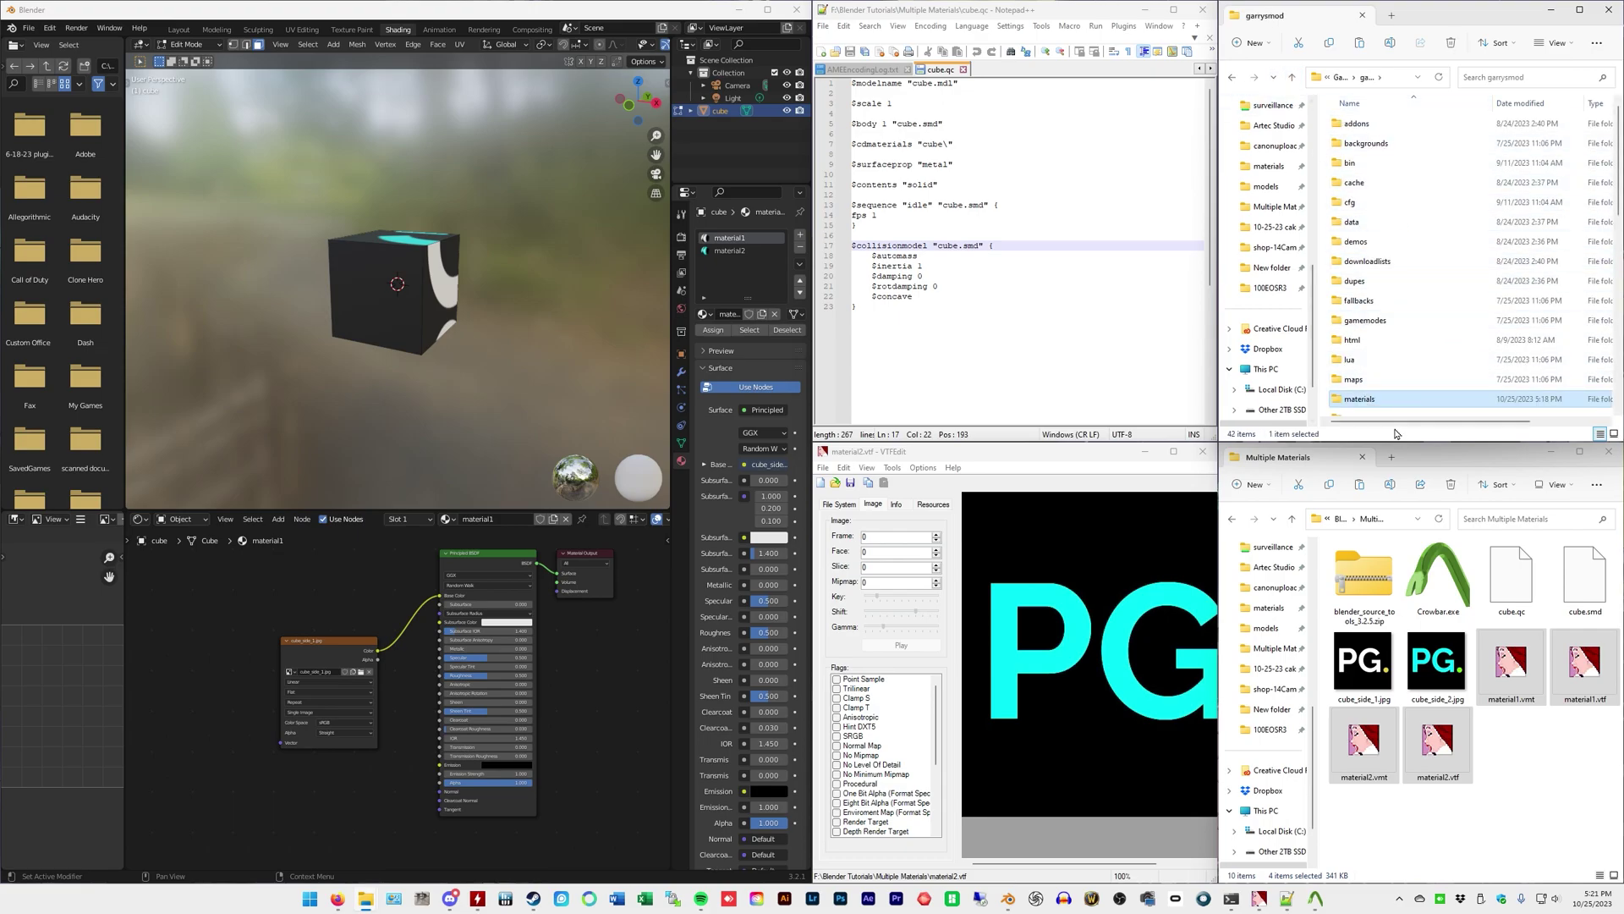
double_click(1385, 401)
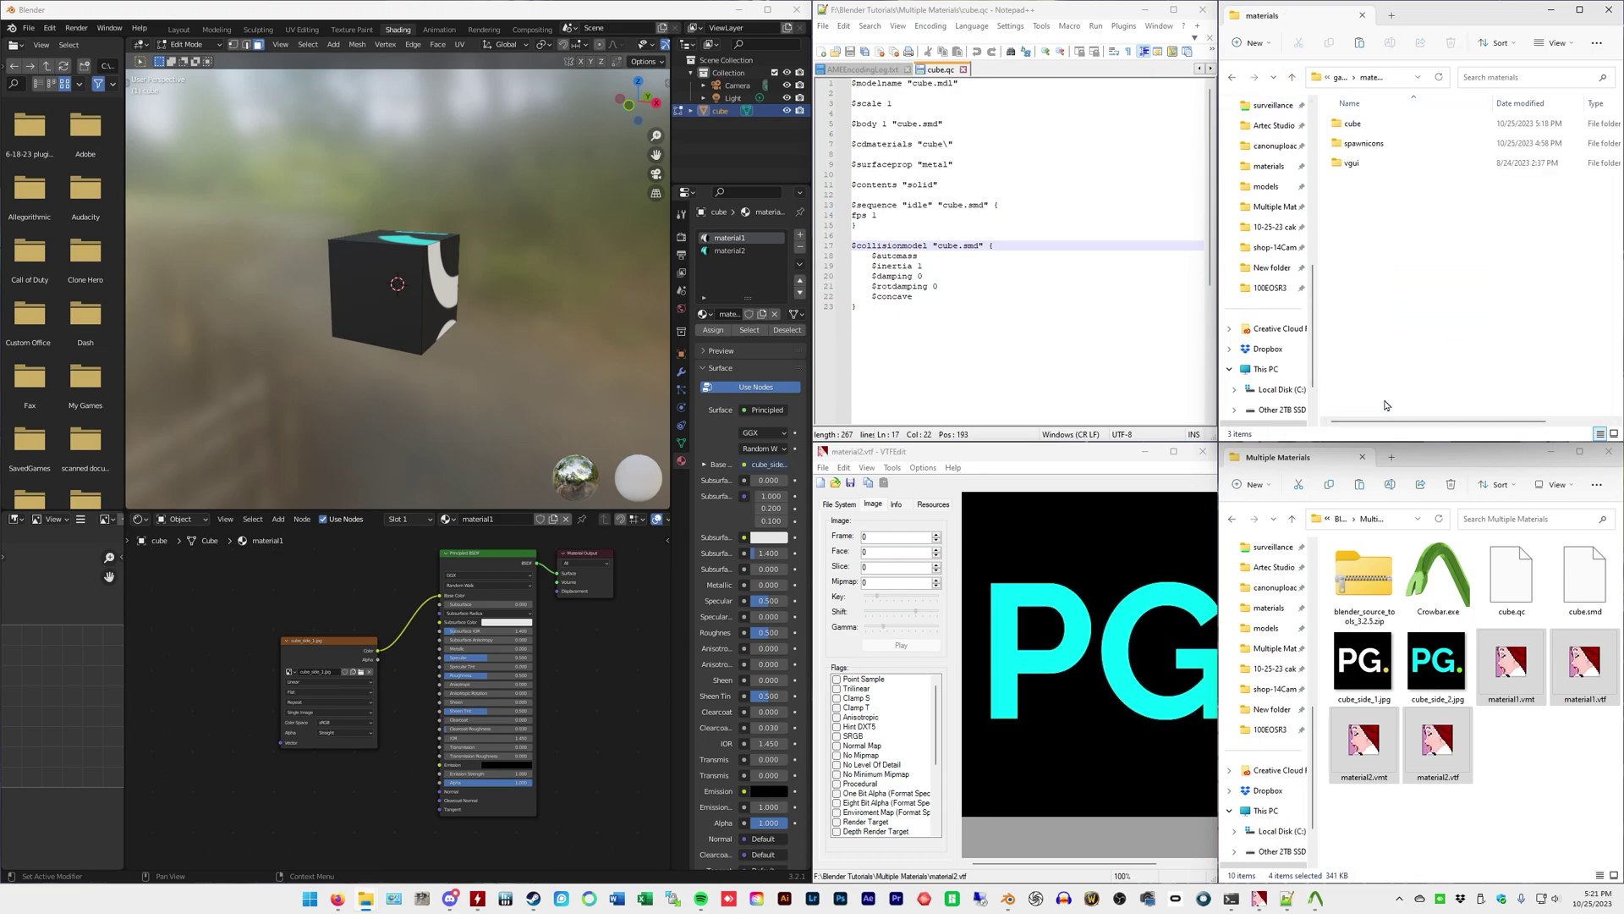
left_click(1362, 127)
left_click_drag(922, 143, 951, 148)
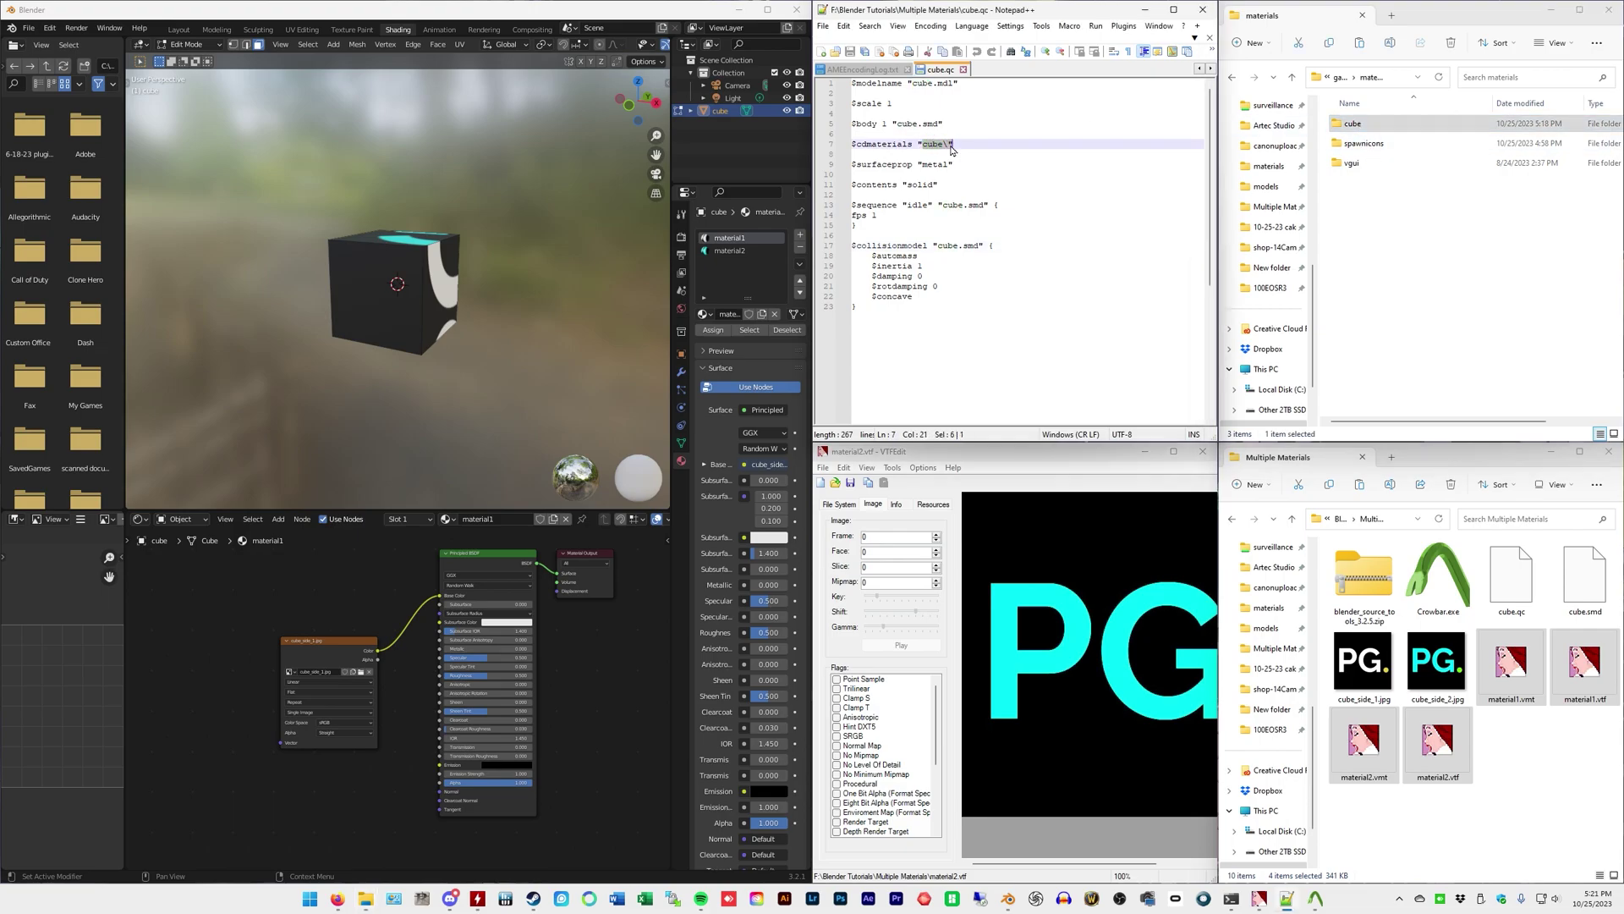
double_click(1430, 124)
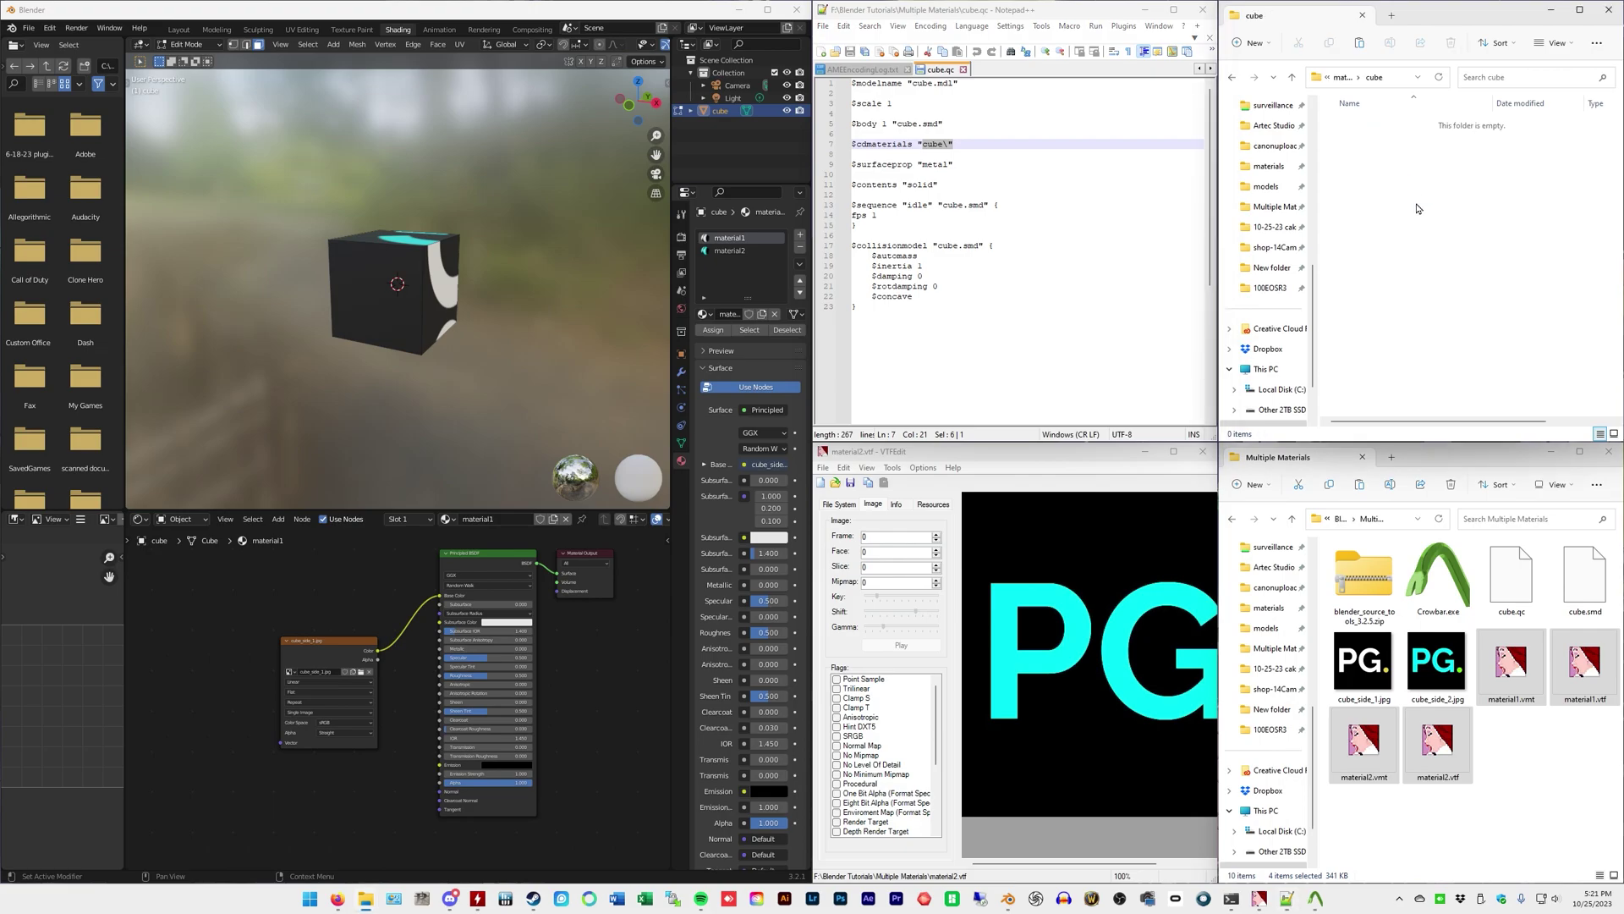
key("ctrl+v")
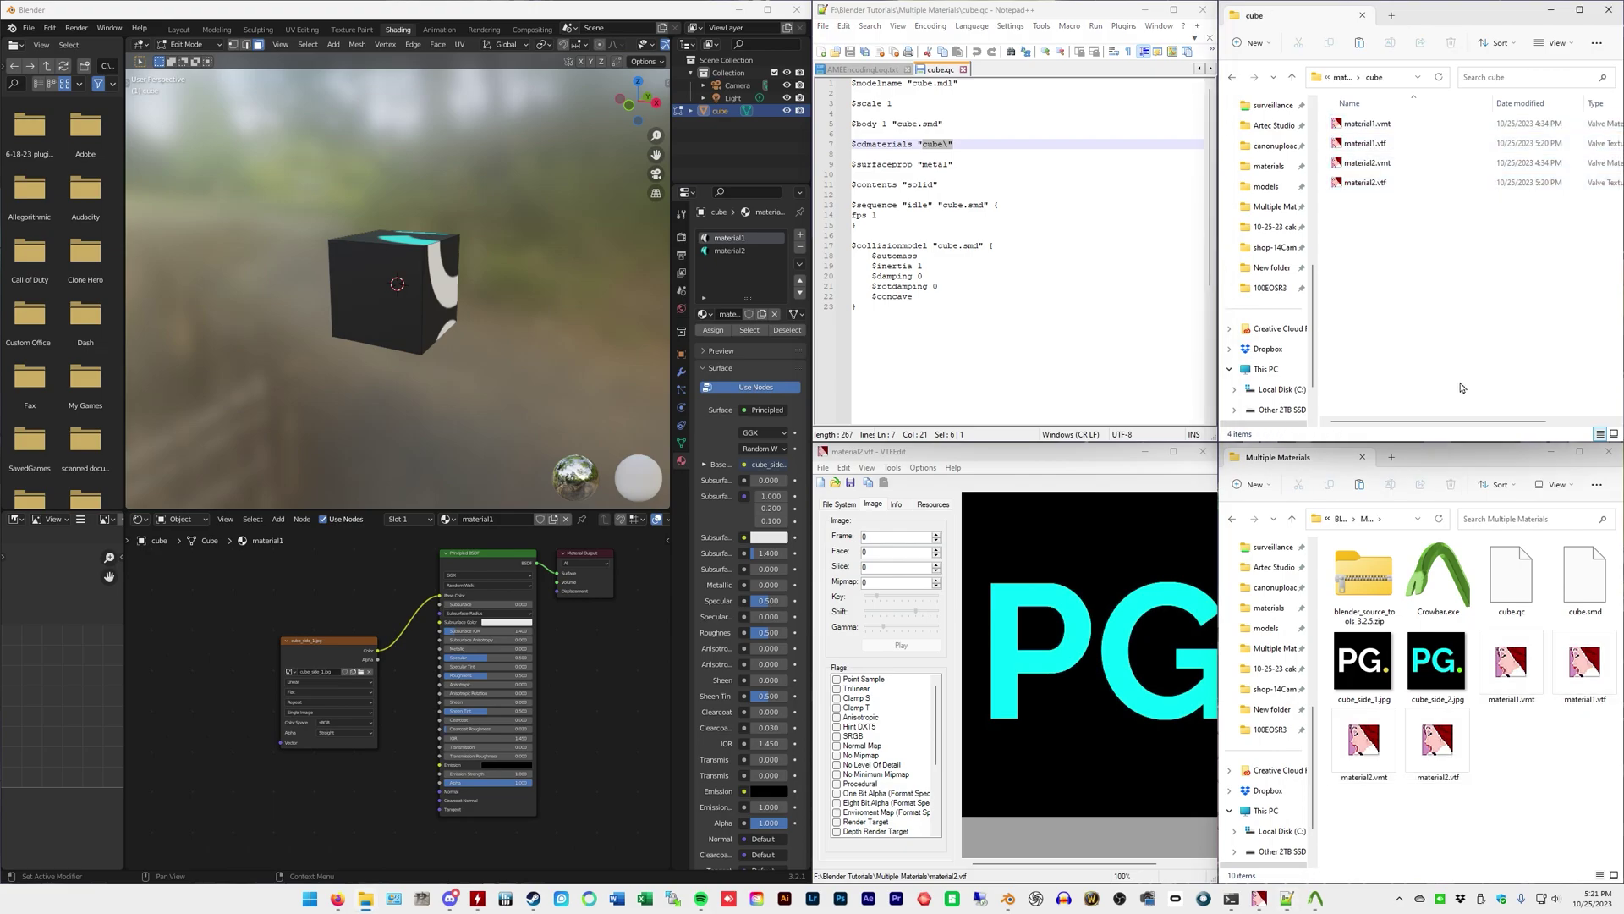
Step: Switch to Crowbar, choose cube.qc from the Multiple Materials folder as the QC input and compile it for Garry's Mod
left_click(1316, 901)
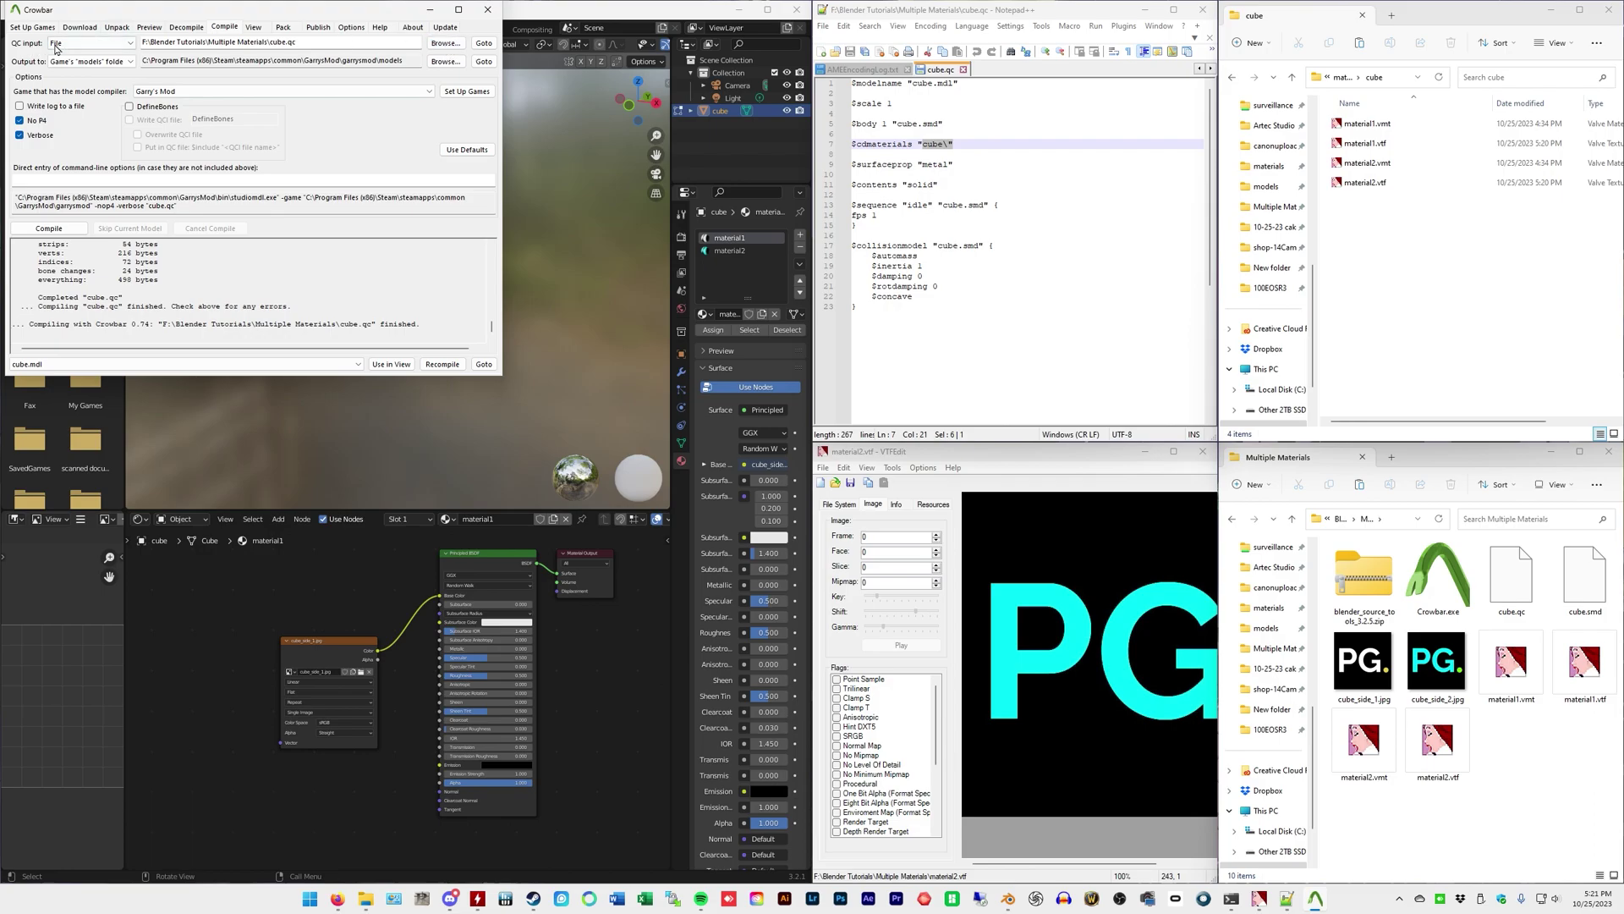
left_click(445, 42)
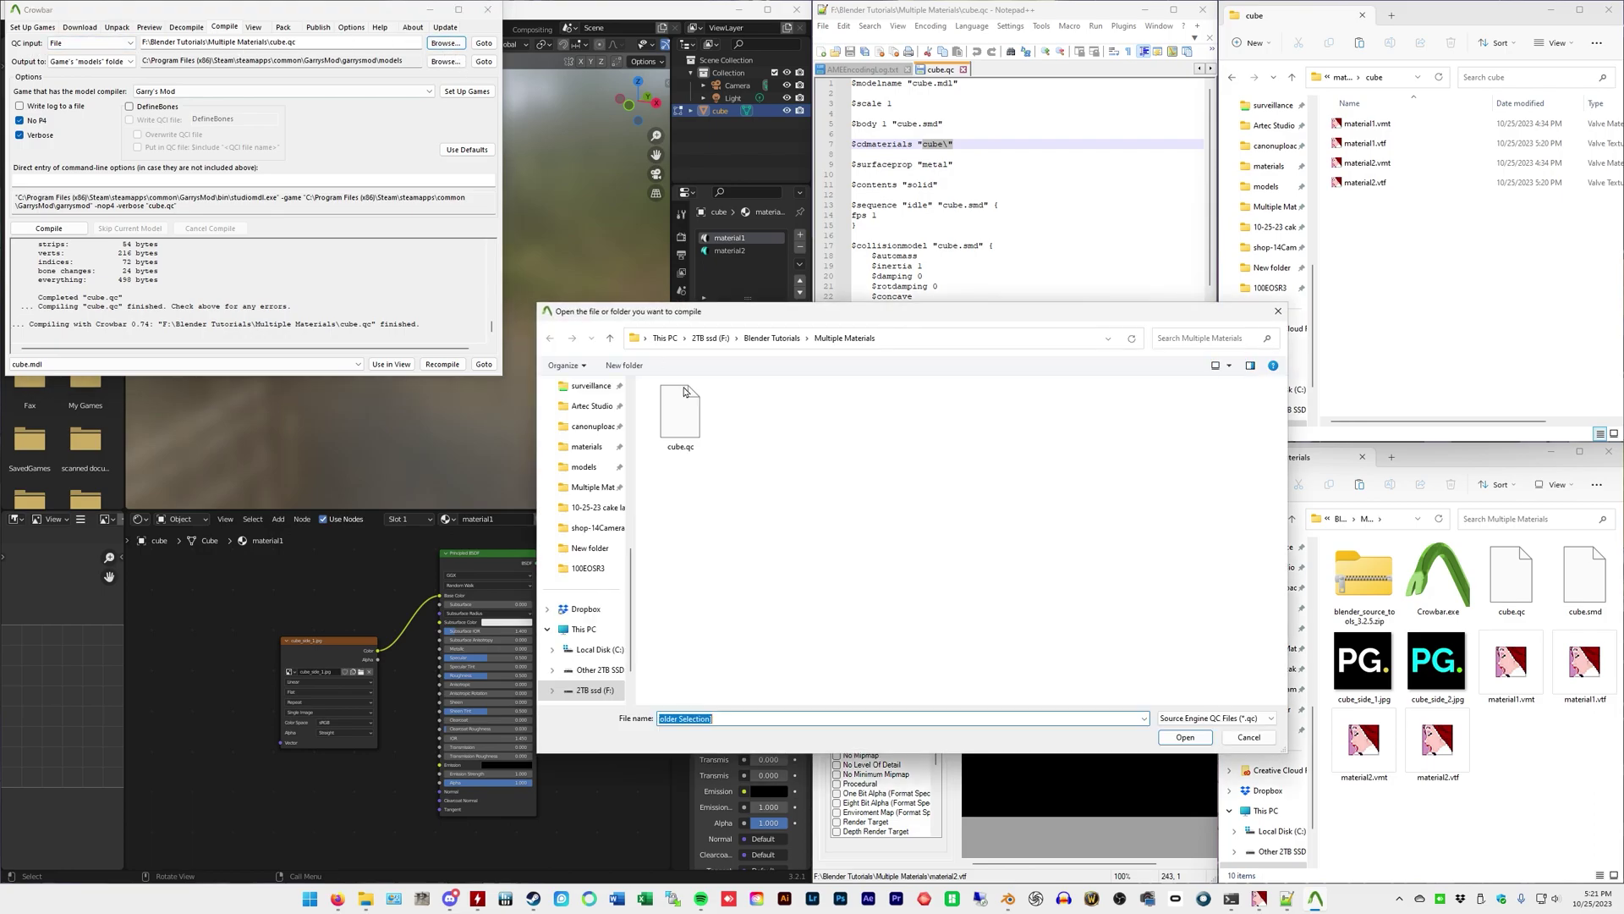
double_click(685, 391)
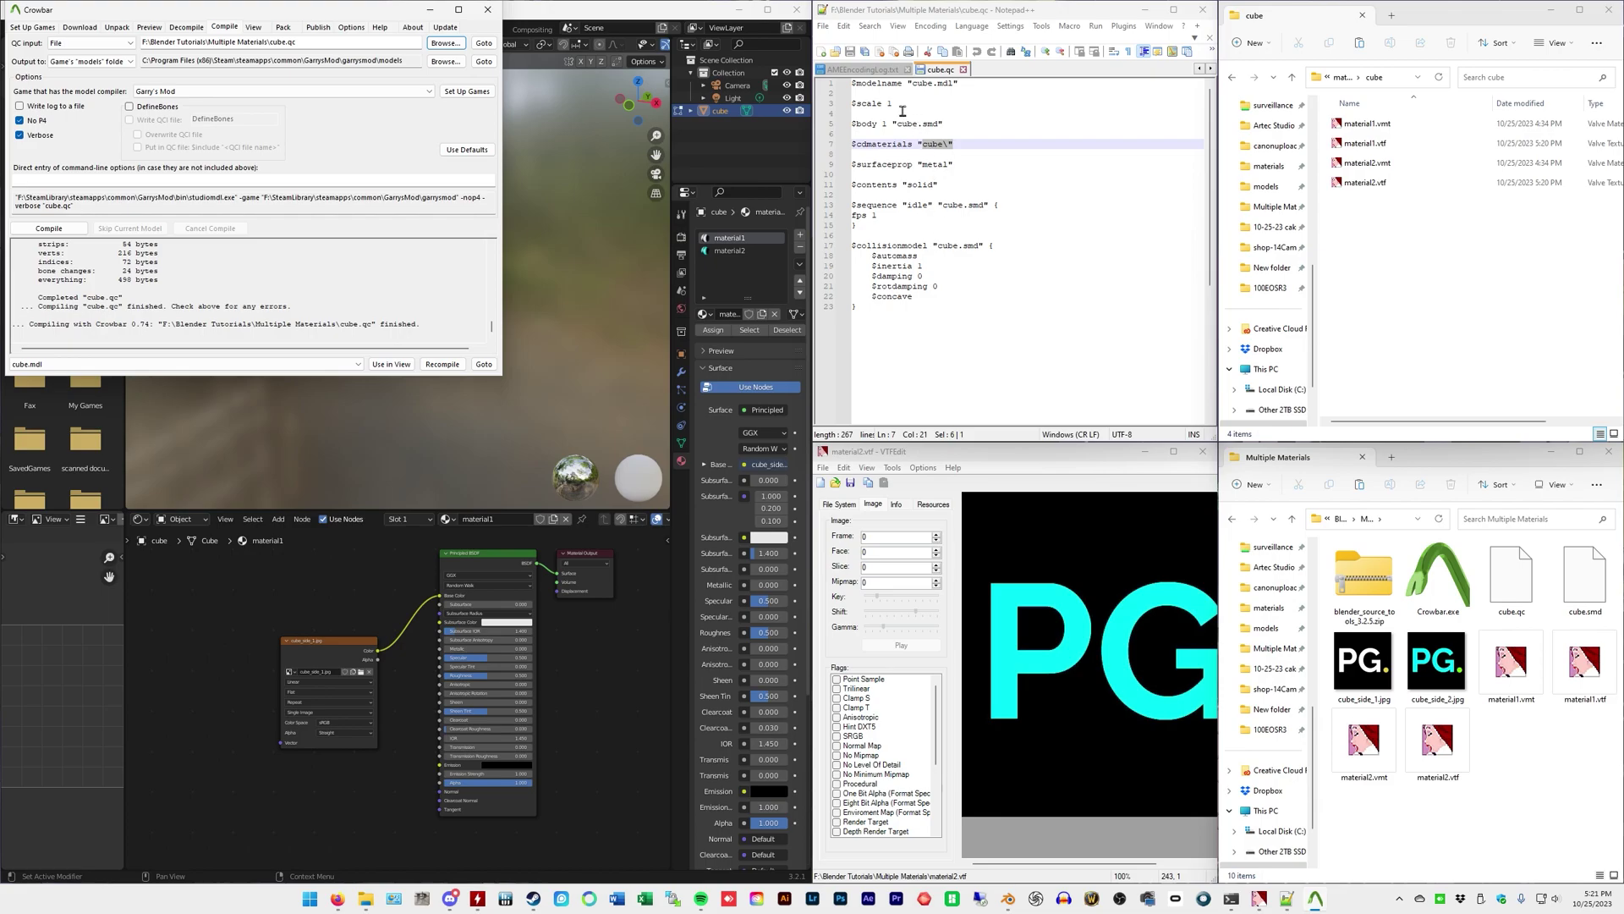
left_click_drag(902, 113, 944, 144)
left_click(1533, 590)
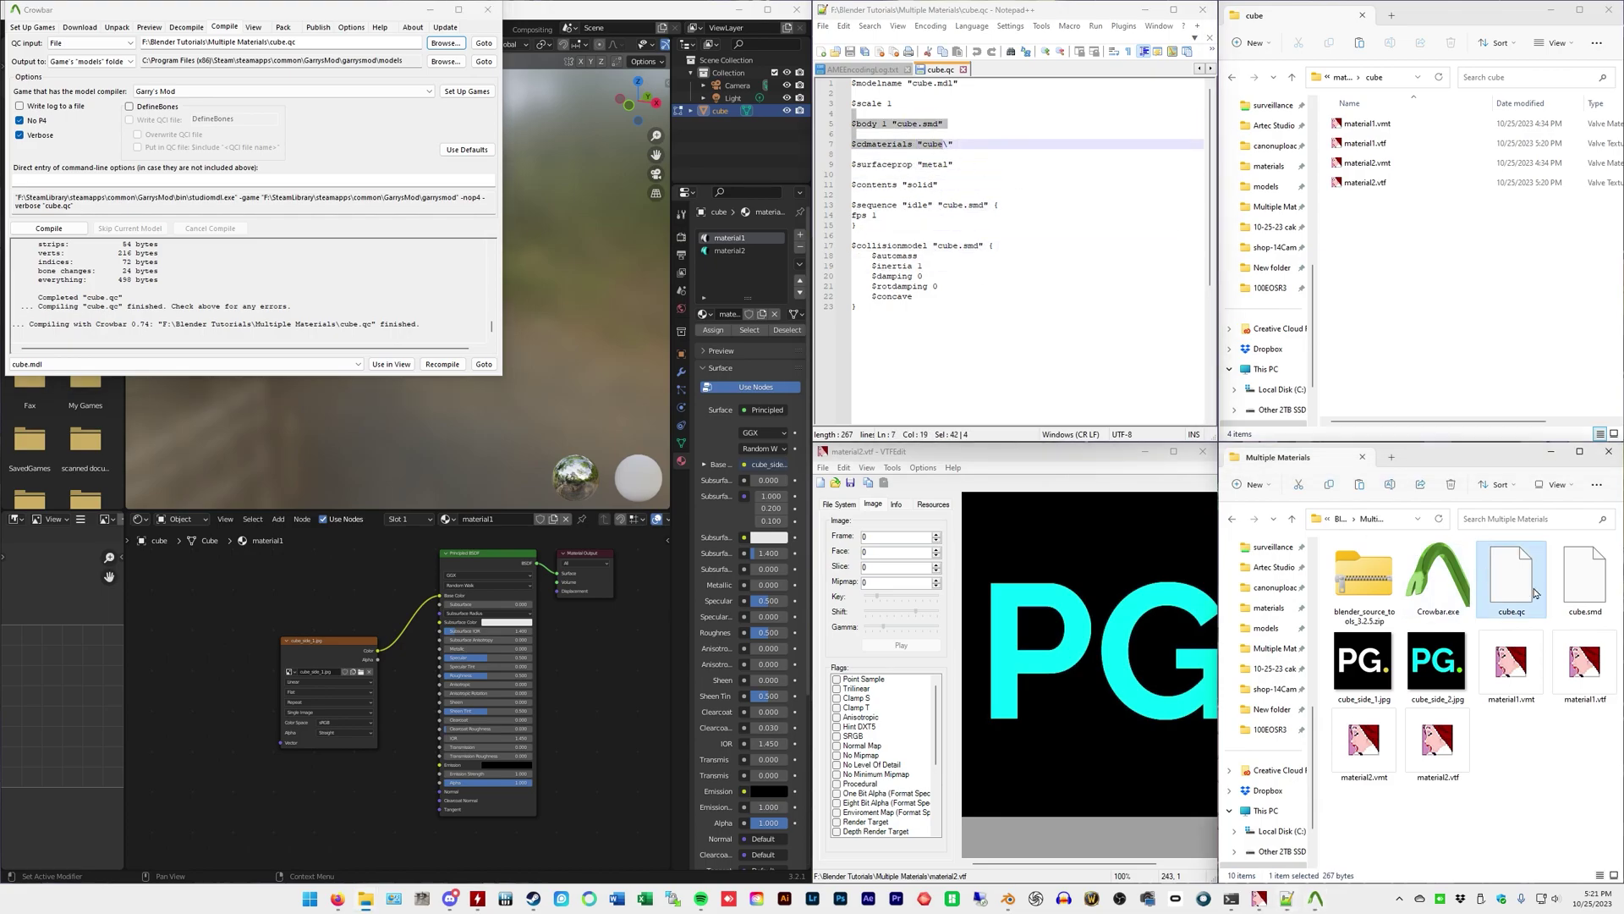
left_click(53, 229)
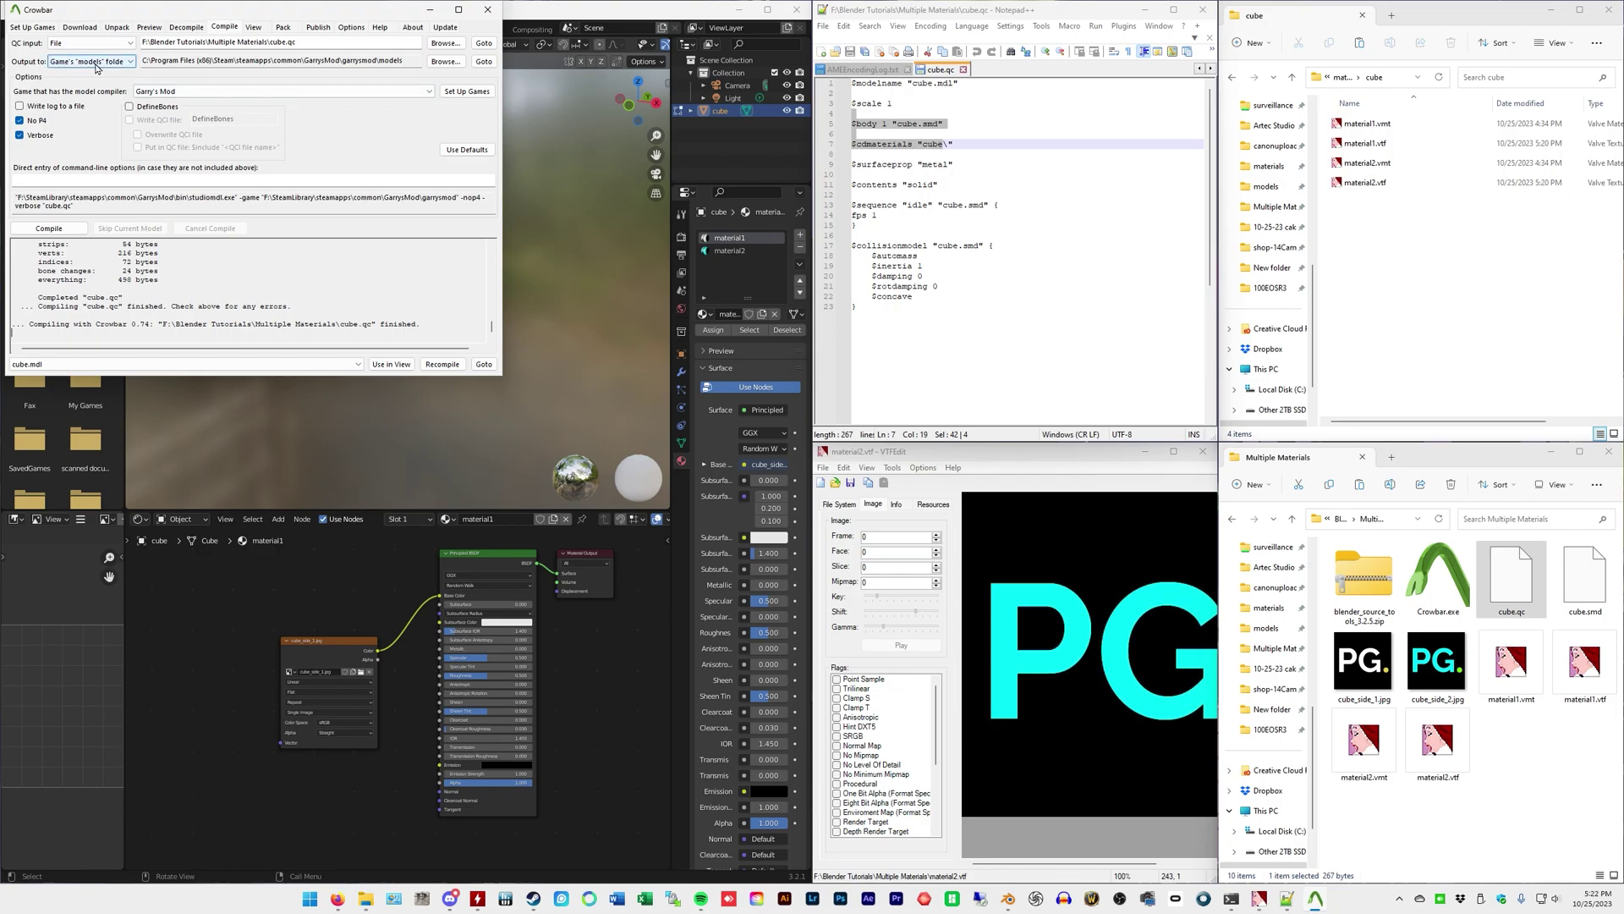
Step: Check Crowbar's output path, open garrysmod's models folder, and compare the compiled cube files with $modelname in cube.qc
left_click(143, 64)
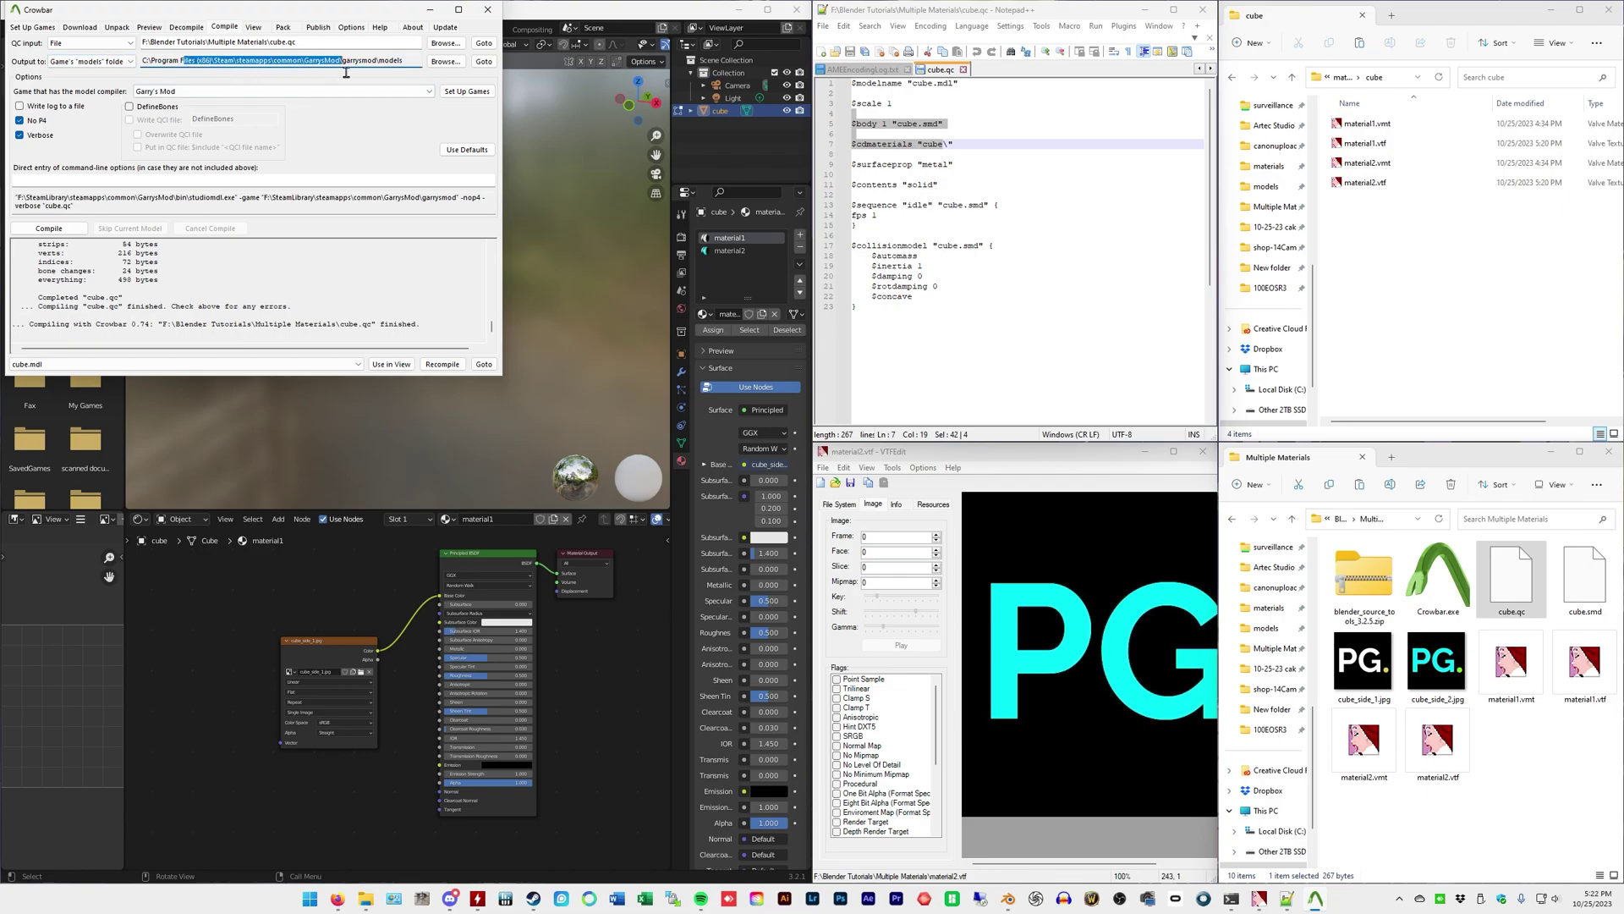
left_click(414, 65)
left_click(1362, 254)
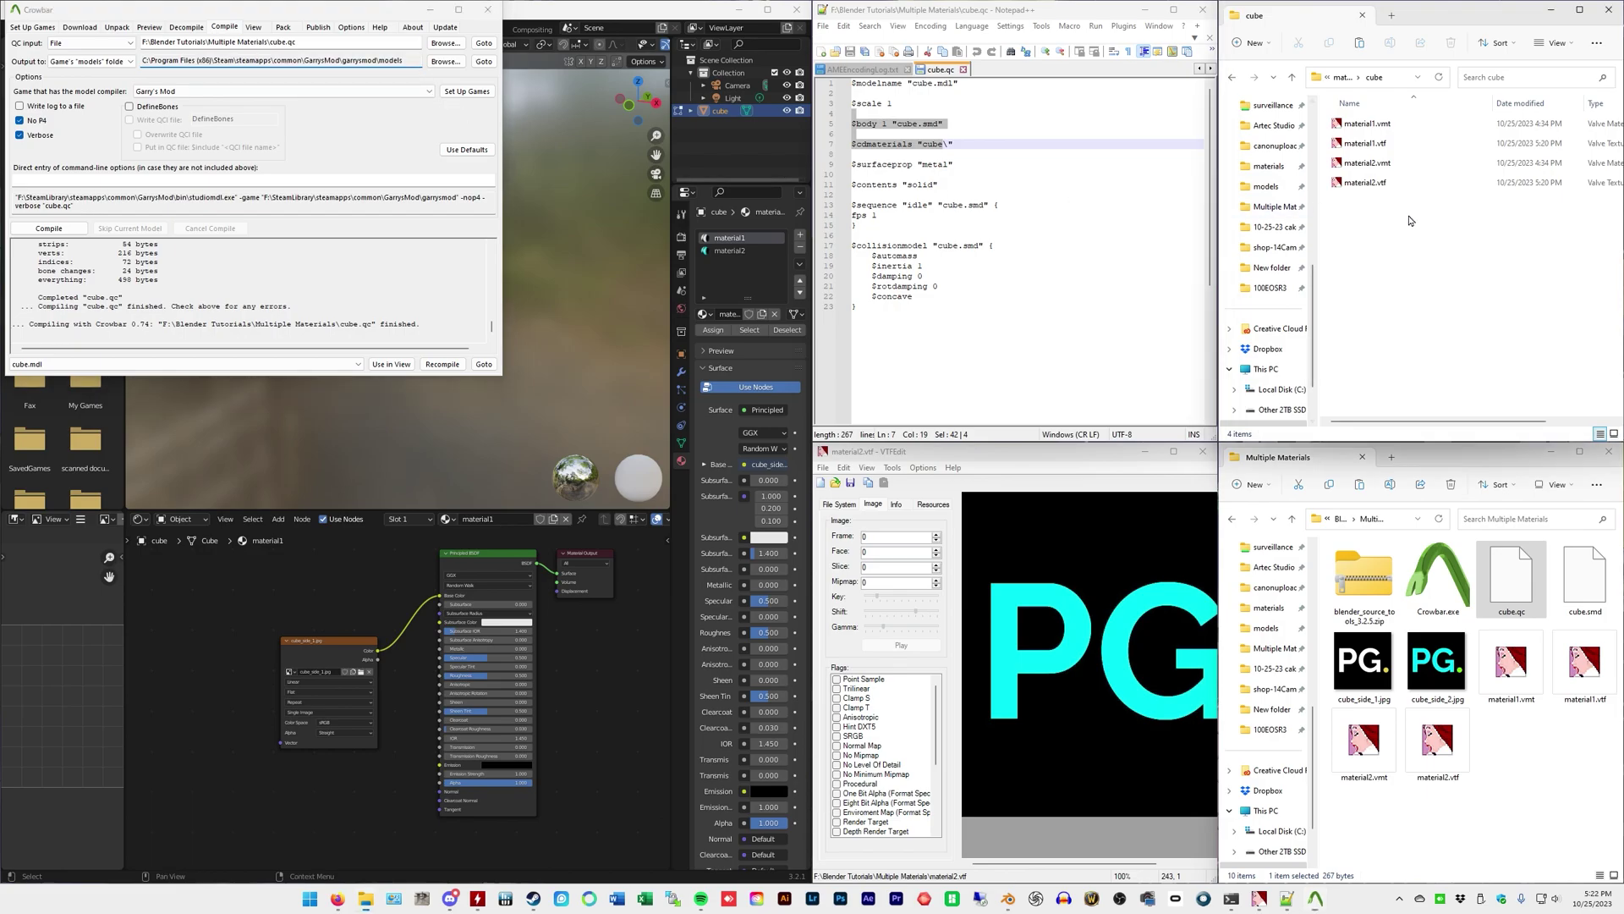
left_click(1291, 79)
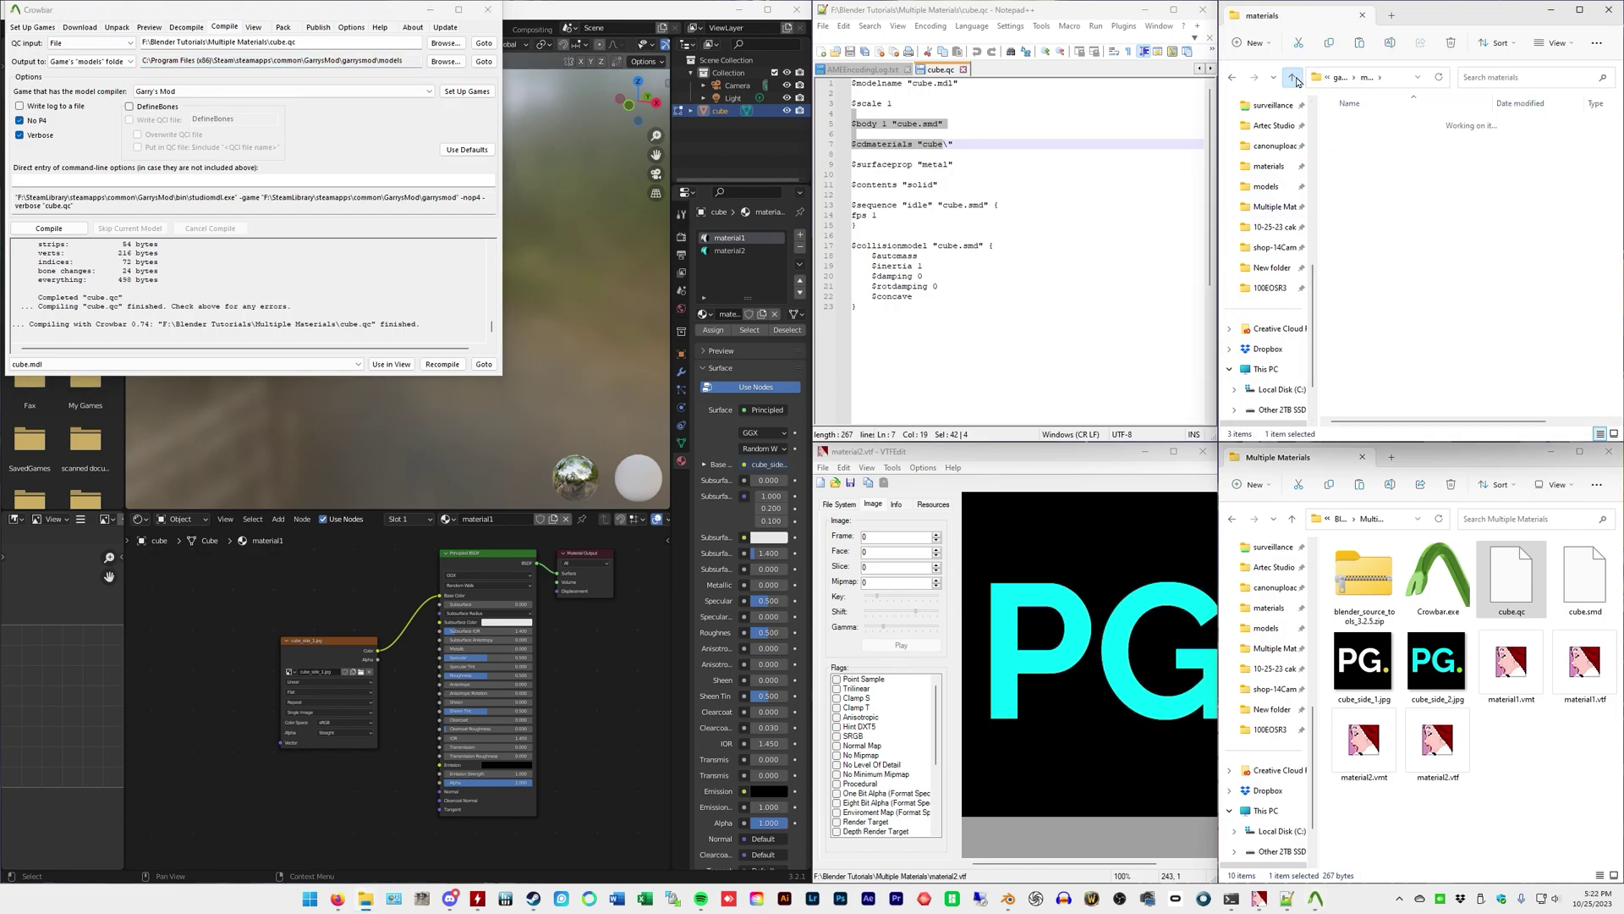
left_click(1291, 79)
scroll(1388, 212, "down", 2)
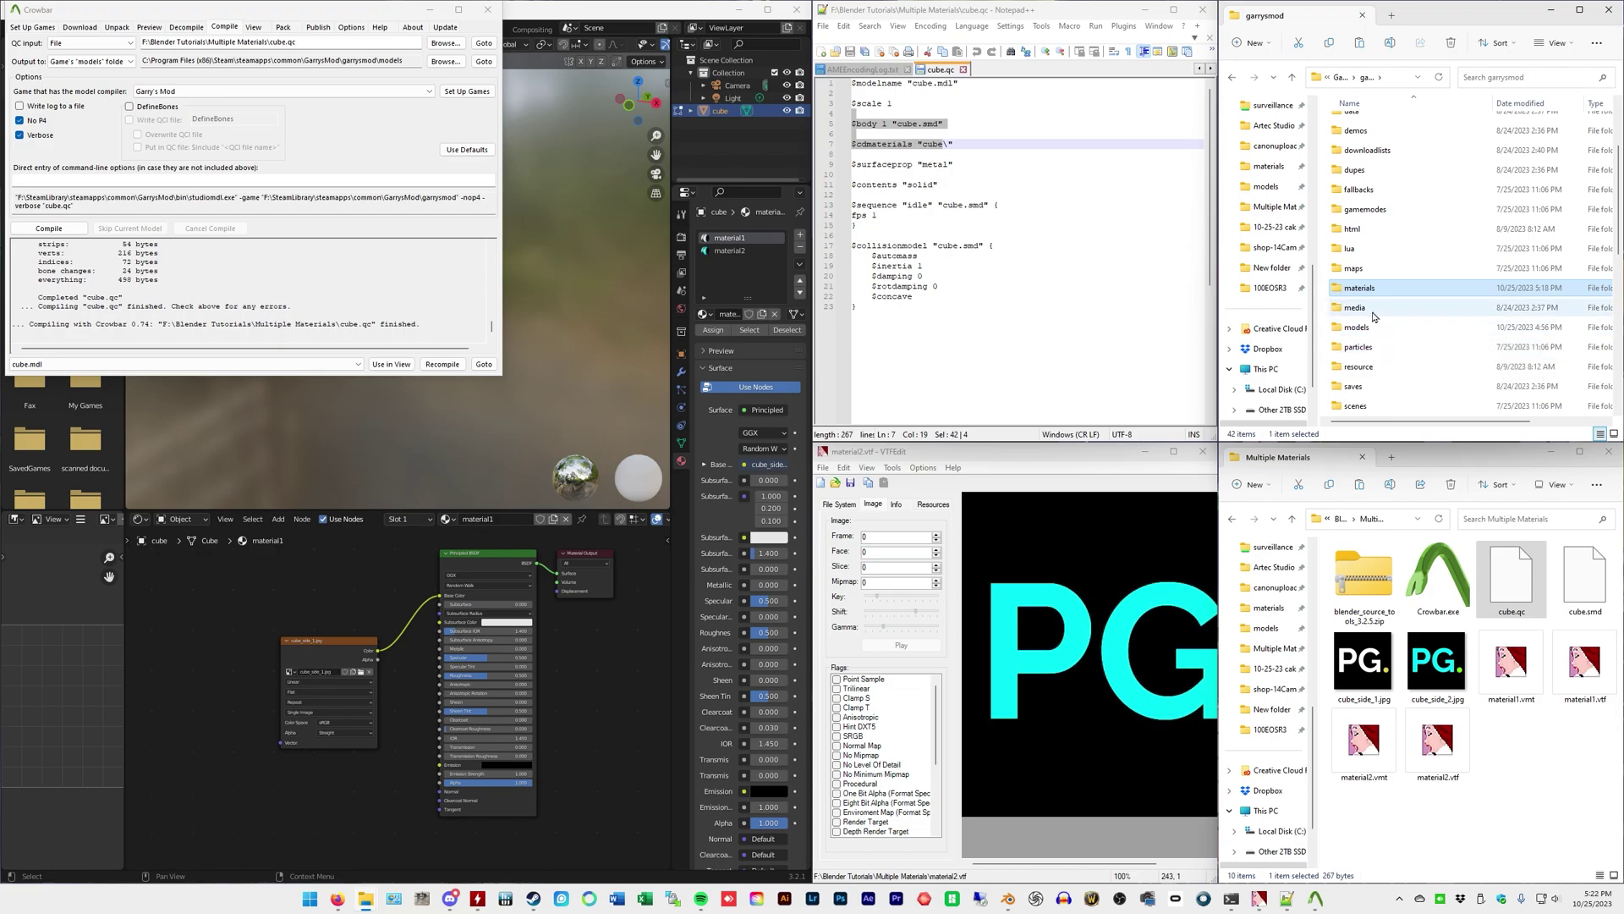
double_click(1378, 332)
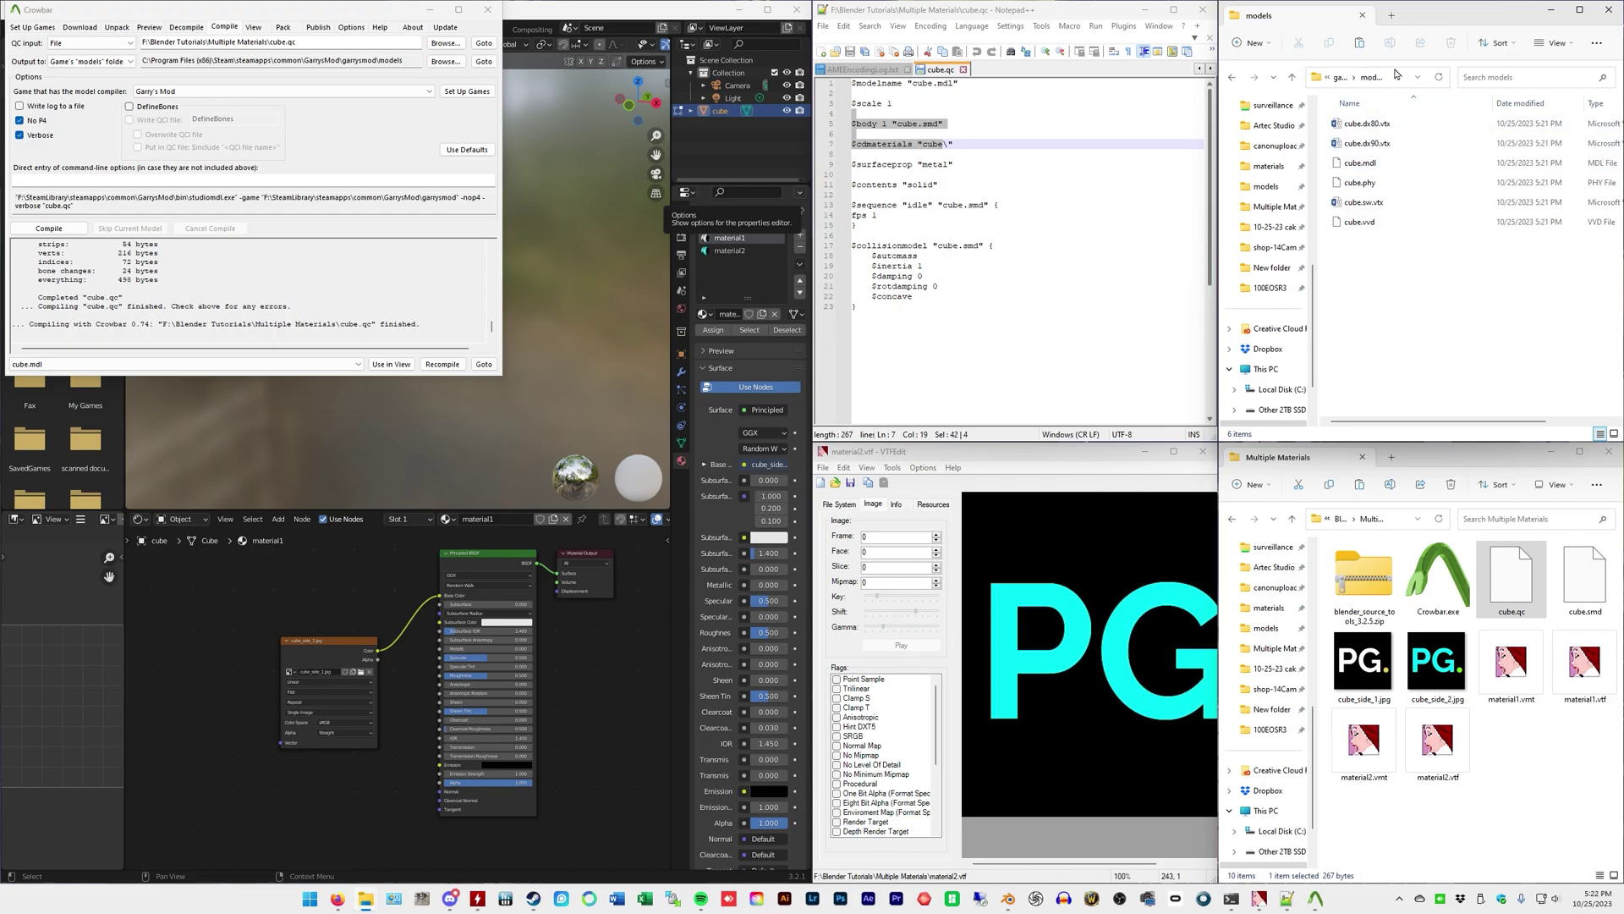
left_click(910, 85)
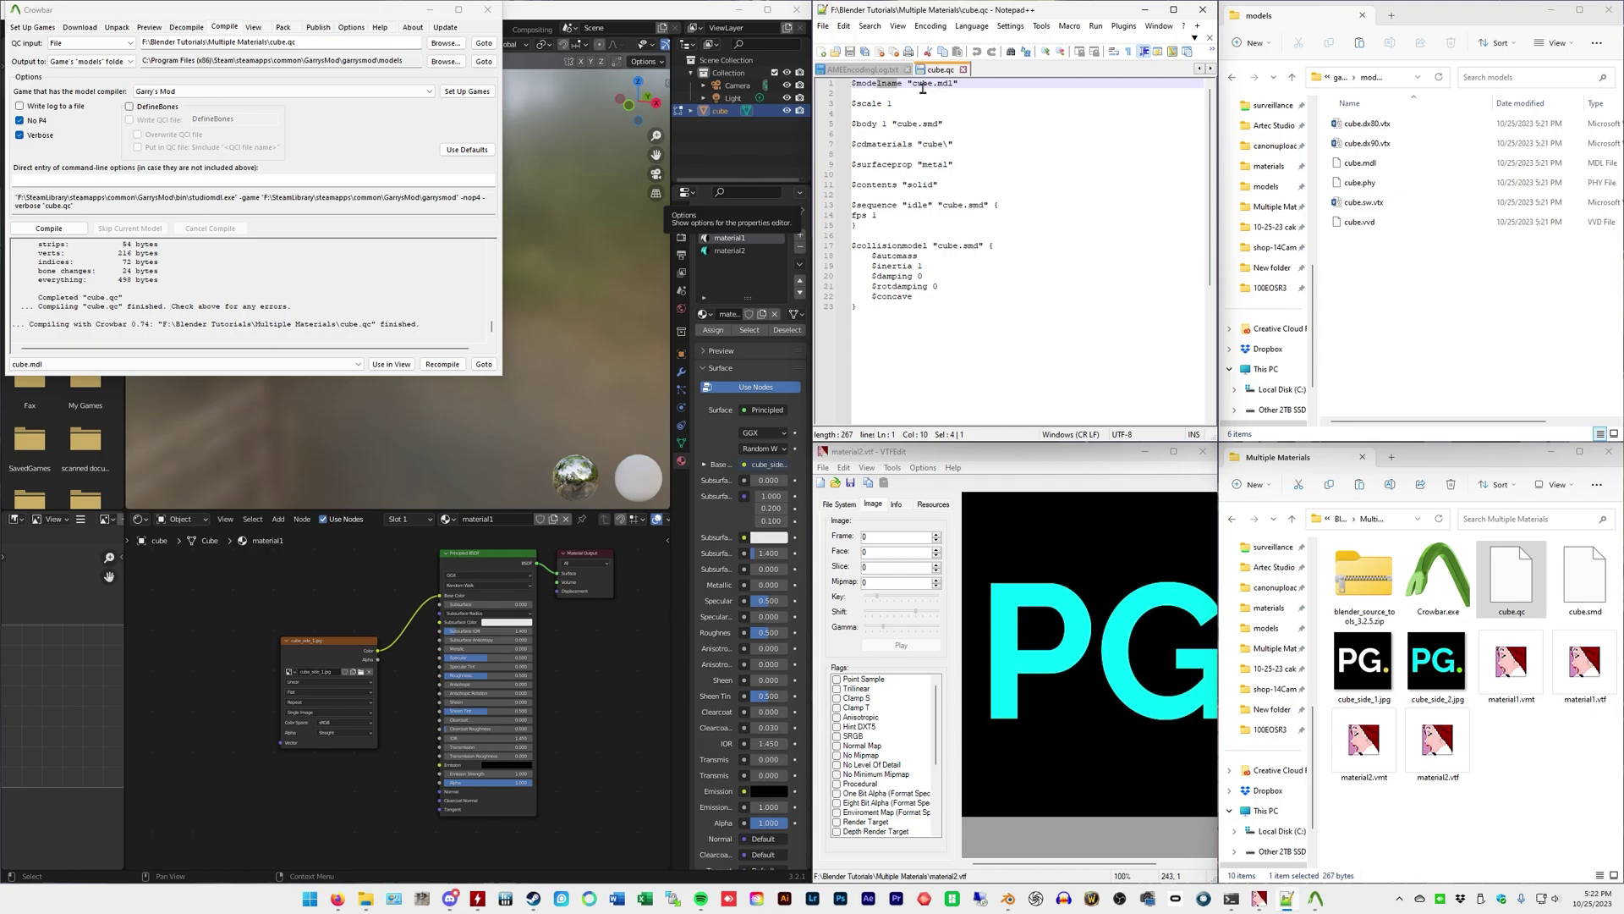
Step: Match the cube.mdl name in cube.qc's $modelname line with the cube.mdl file in garrysmod's models folder
left_click_drag(911, 85, 949, 85)
left_click(1396, 163)
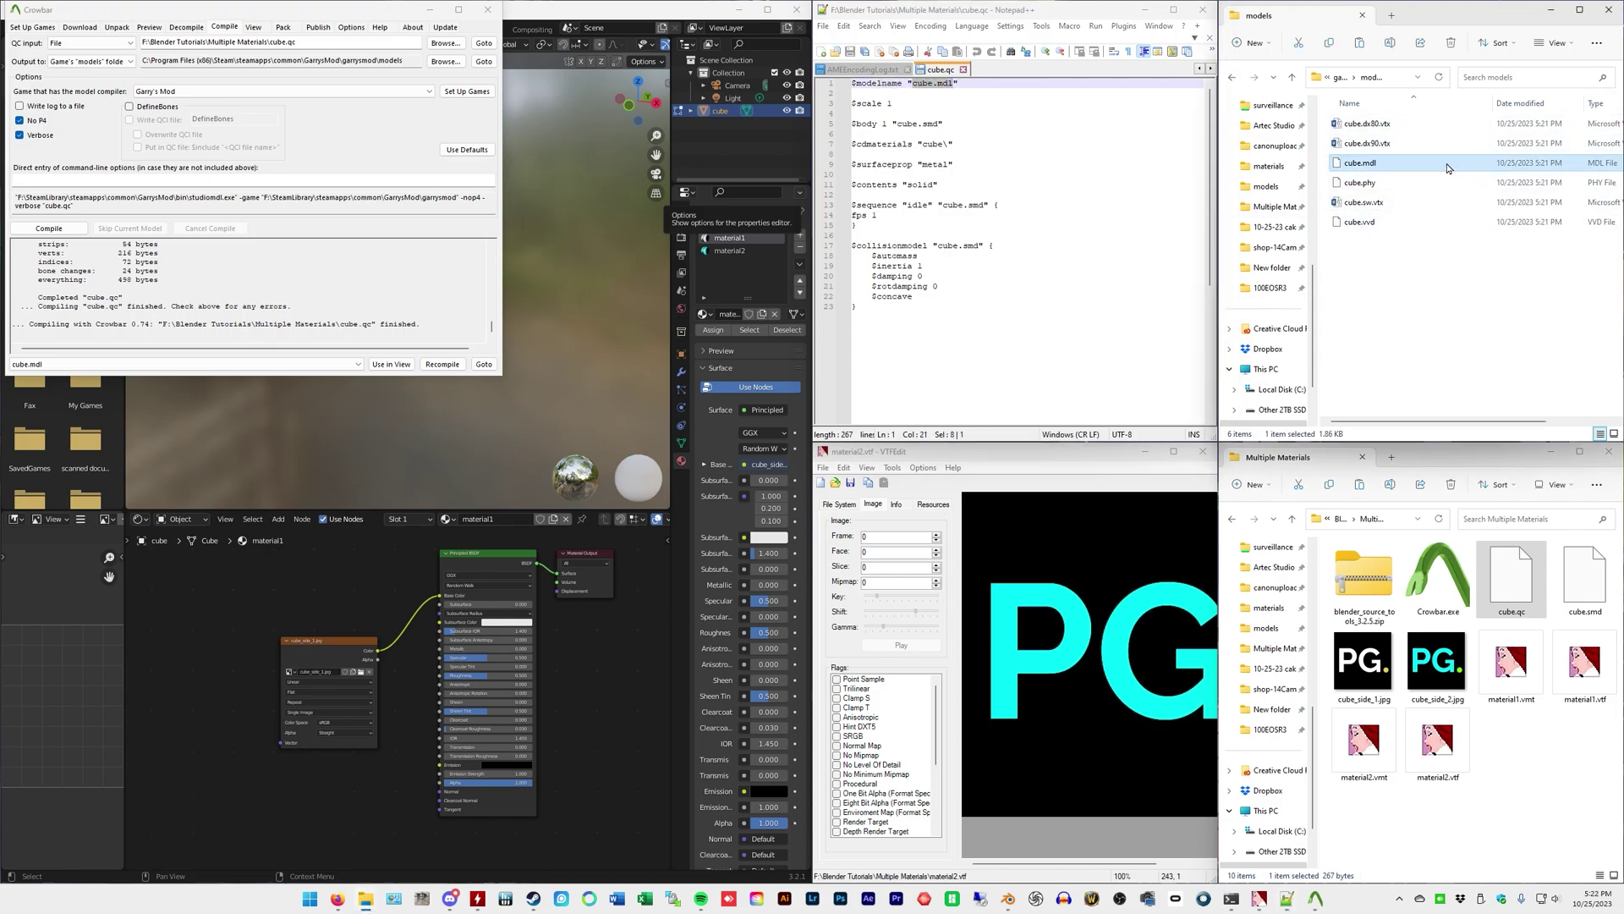
left_click(1428, 265)
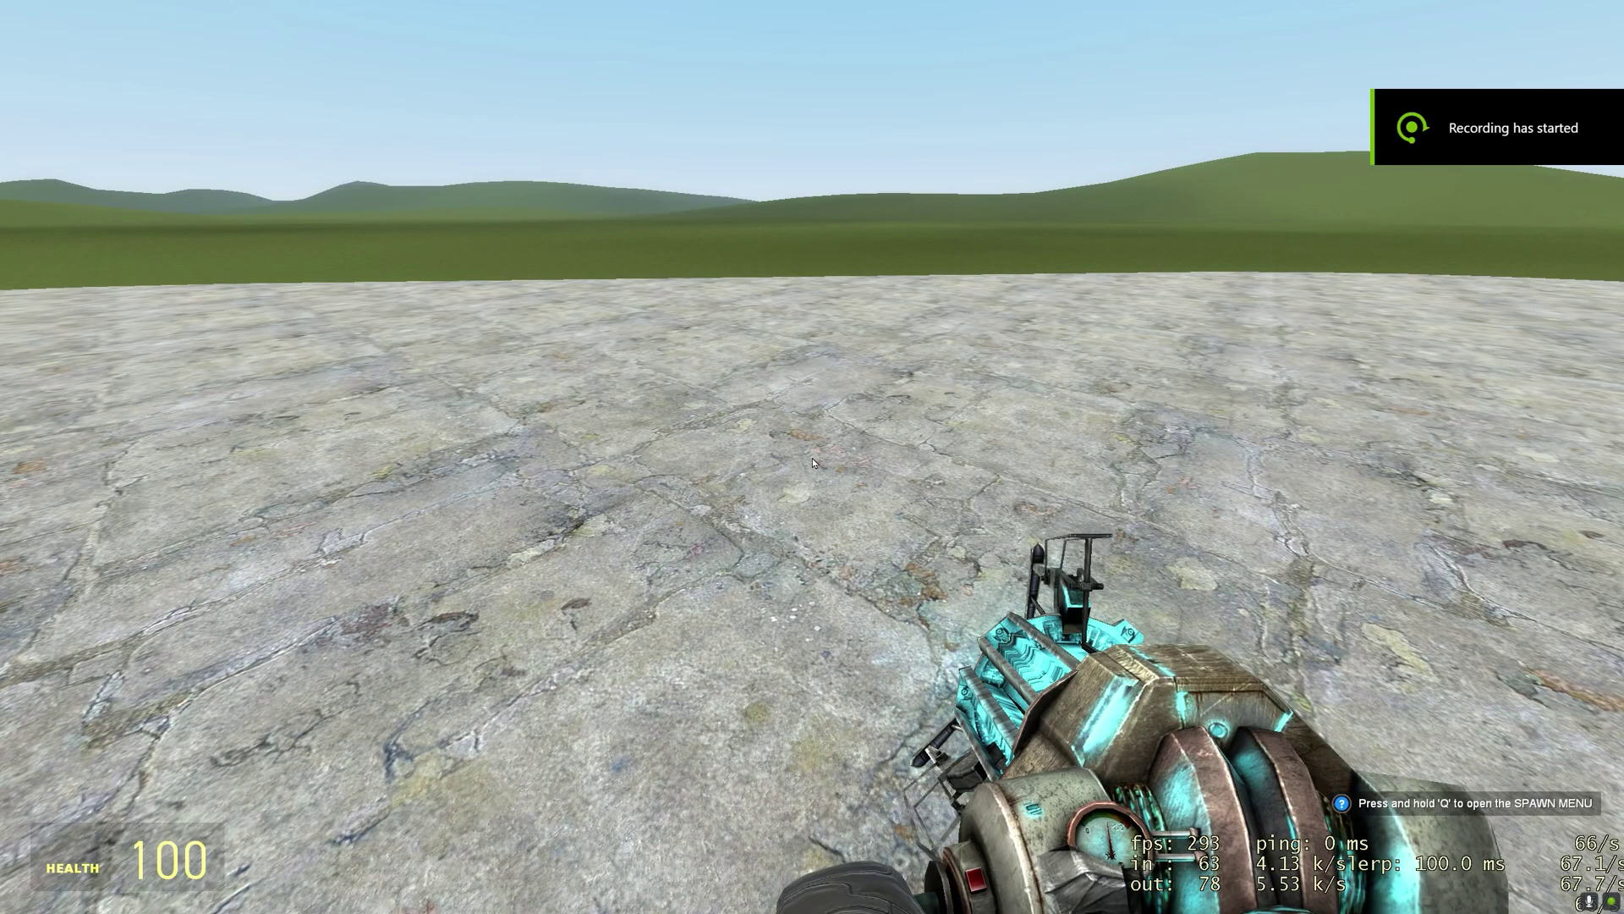
Step: Switch to Garry's Mod and spawn the compiled logo cube from the Construction Props spawnlist
key("q")
left_click(248, 99)
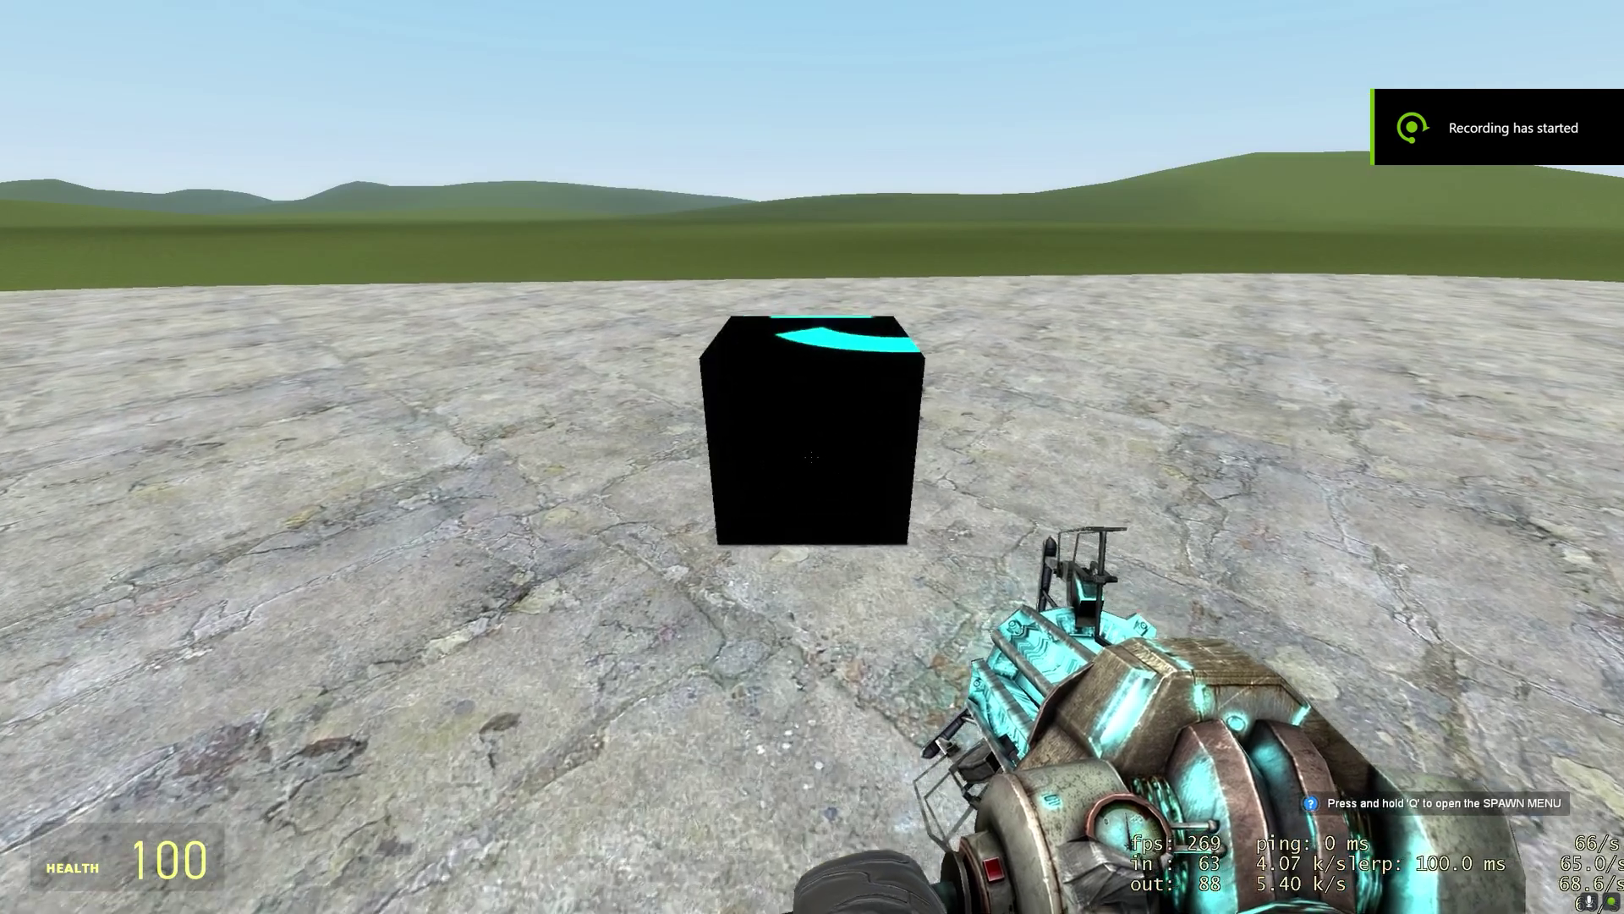
key("w")
Step: Search the spawn menu for "cube" and spawn a second logo cube from the results
key("q")
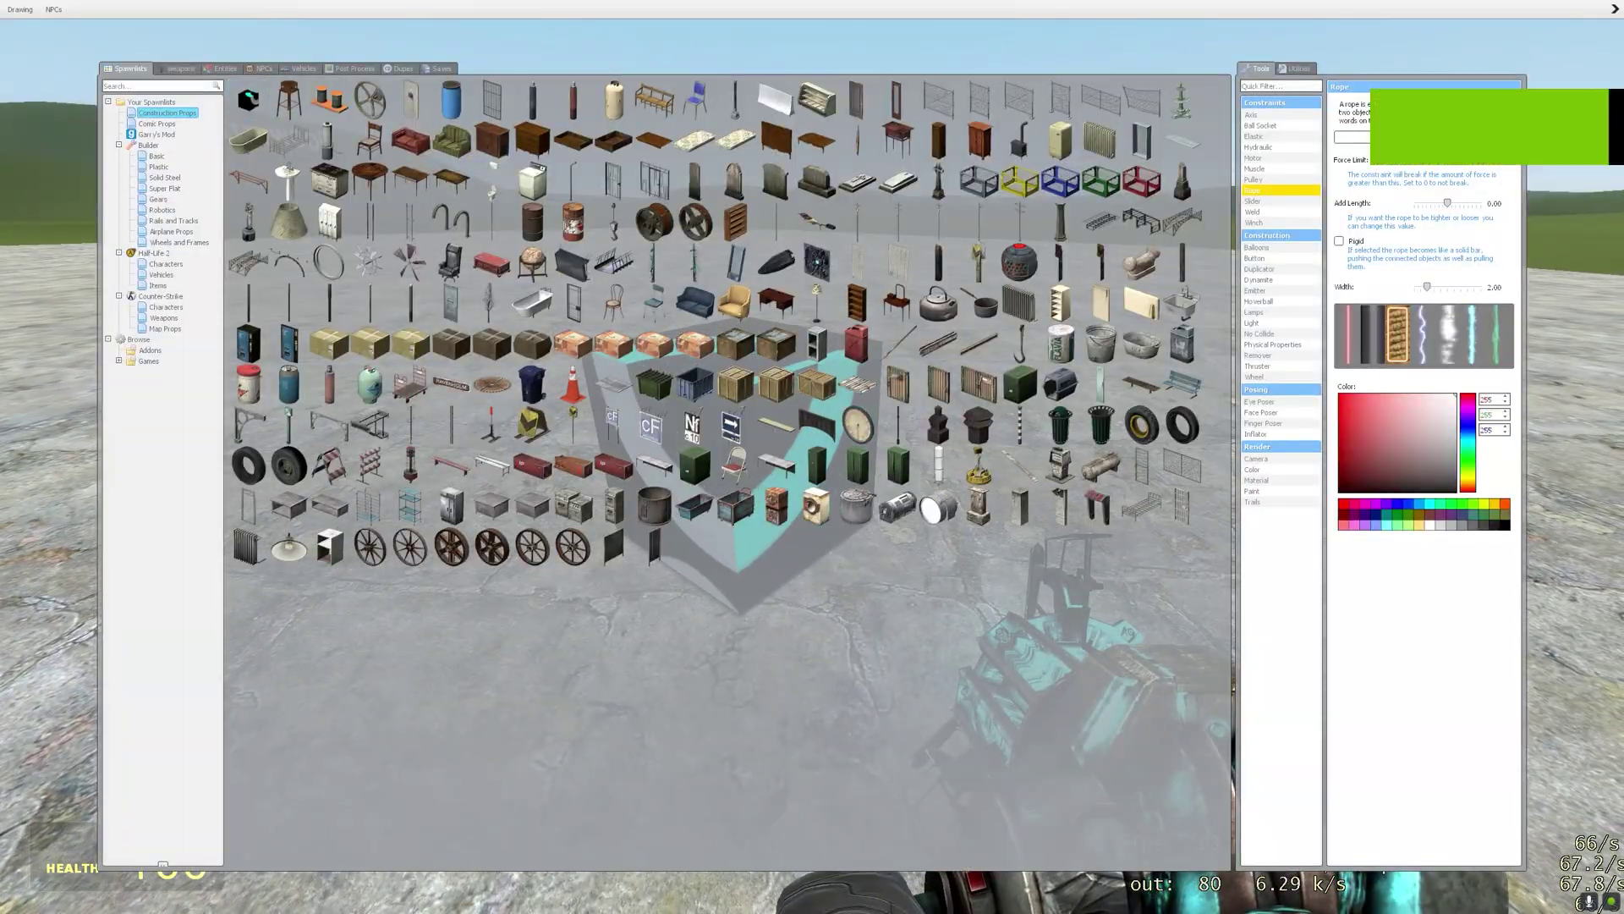
left_click(147, 85)
type("cub")
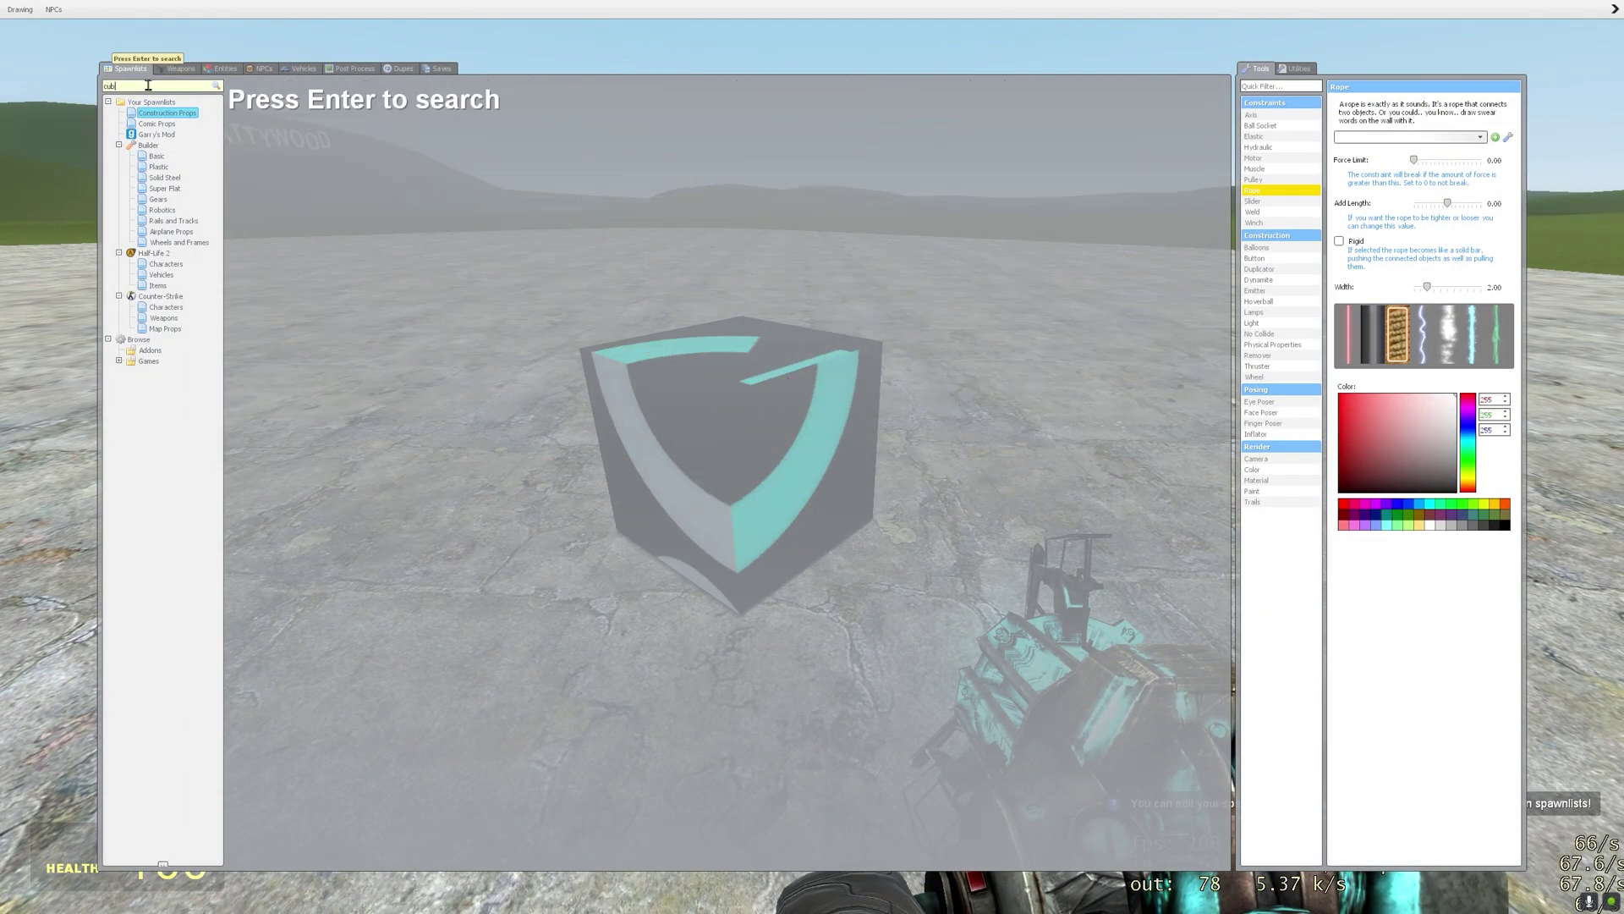
type("e")
key("Return")
key("q")
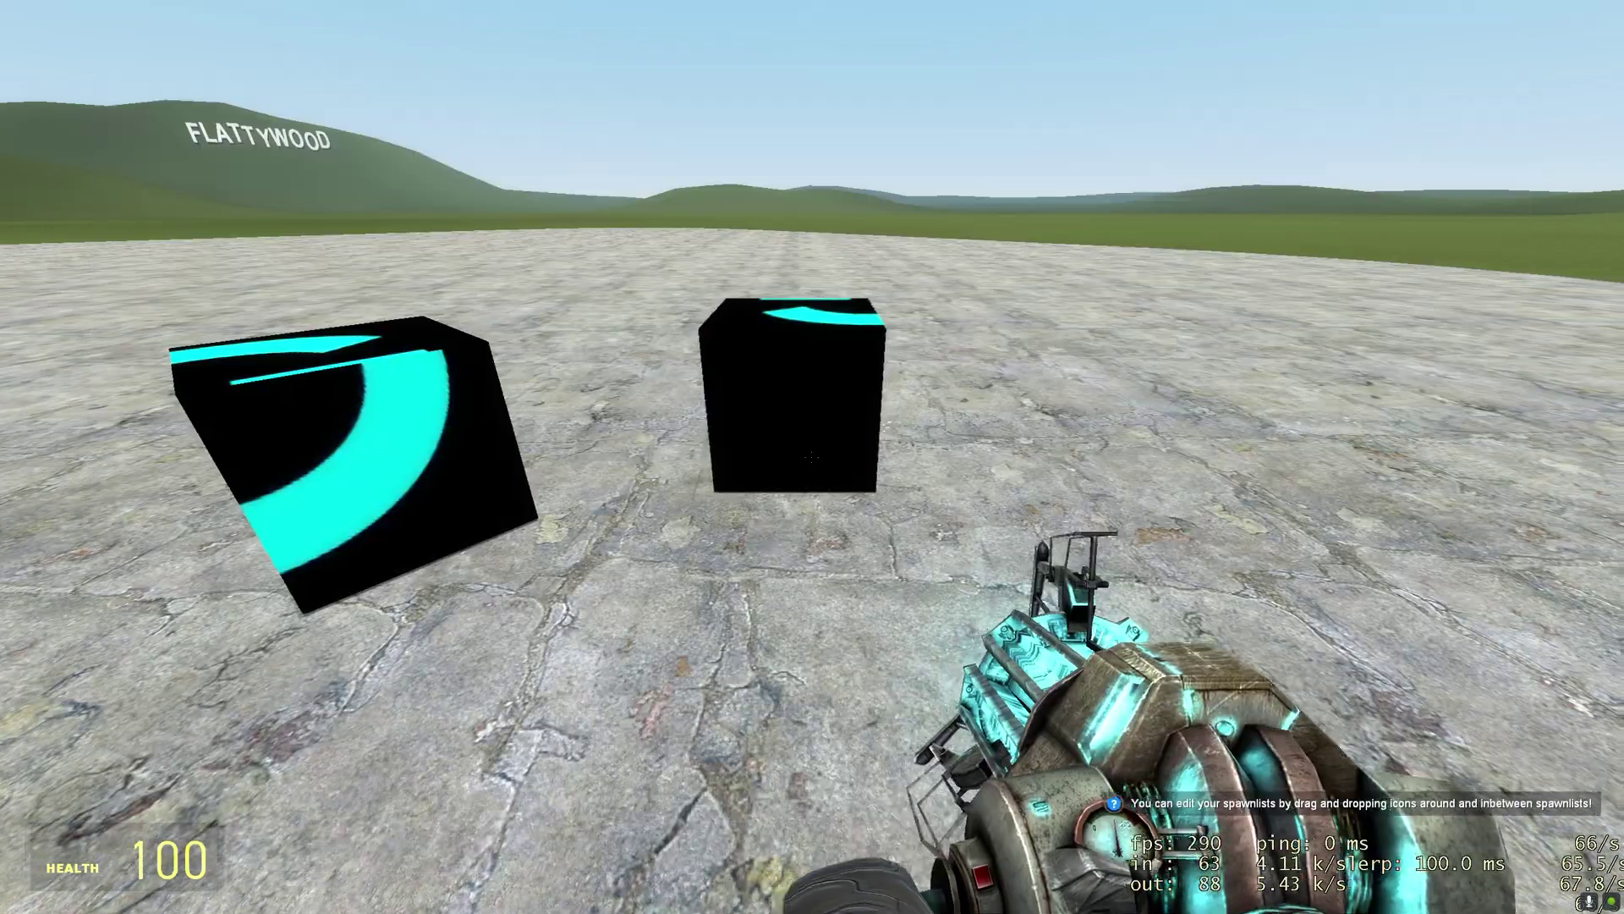
Step: Handle a spawned cube with the Physics Gun and examine both materials on the cubes' faces from several sides
left_click_drag(812, 457, 812, 456)
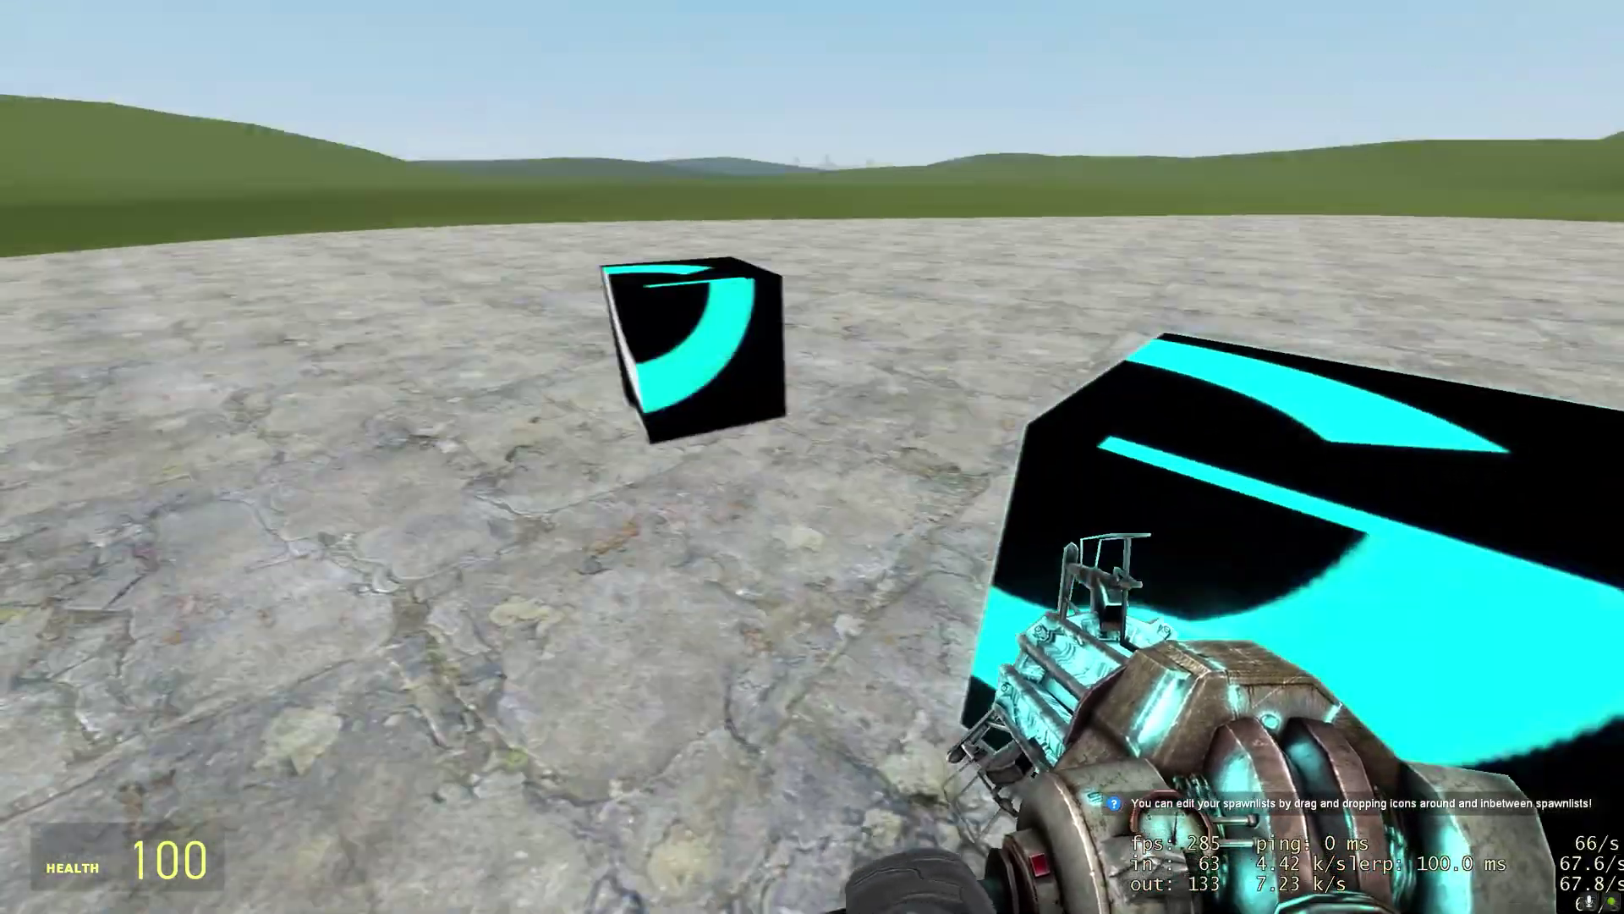
key("s")
key("q")
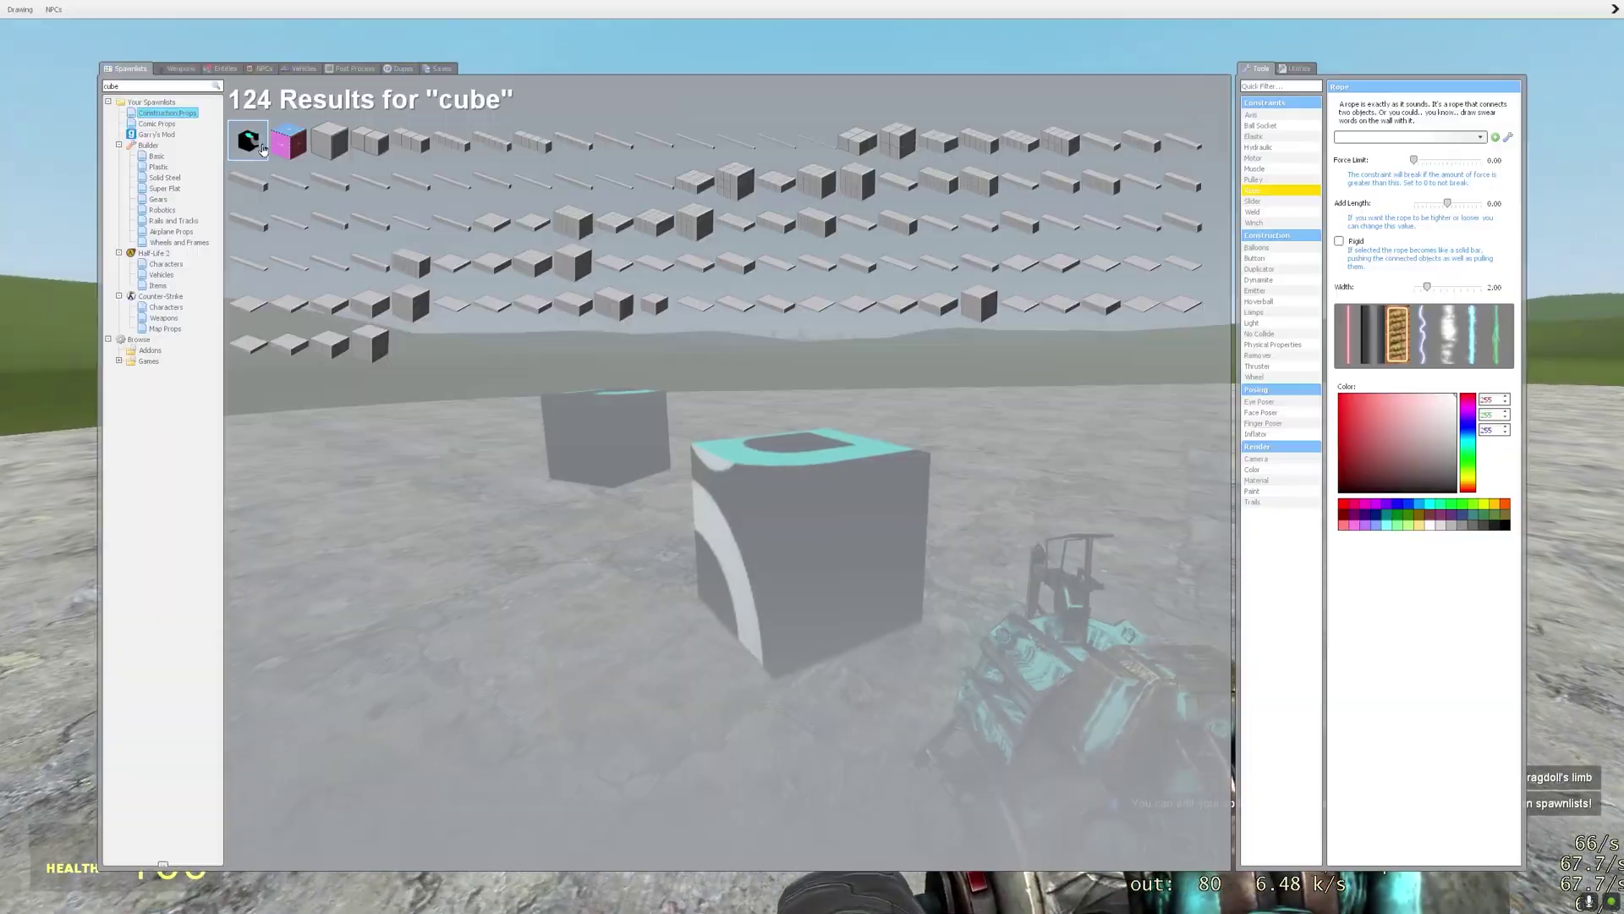
key("q")
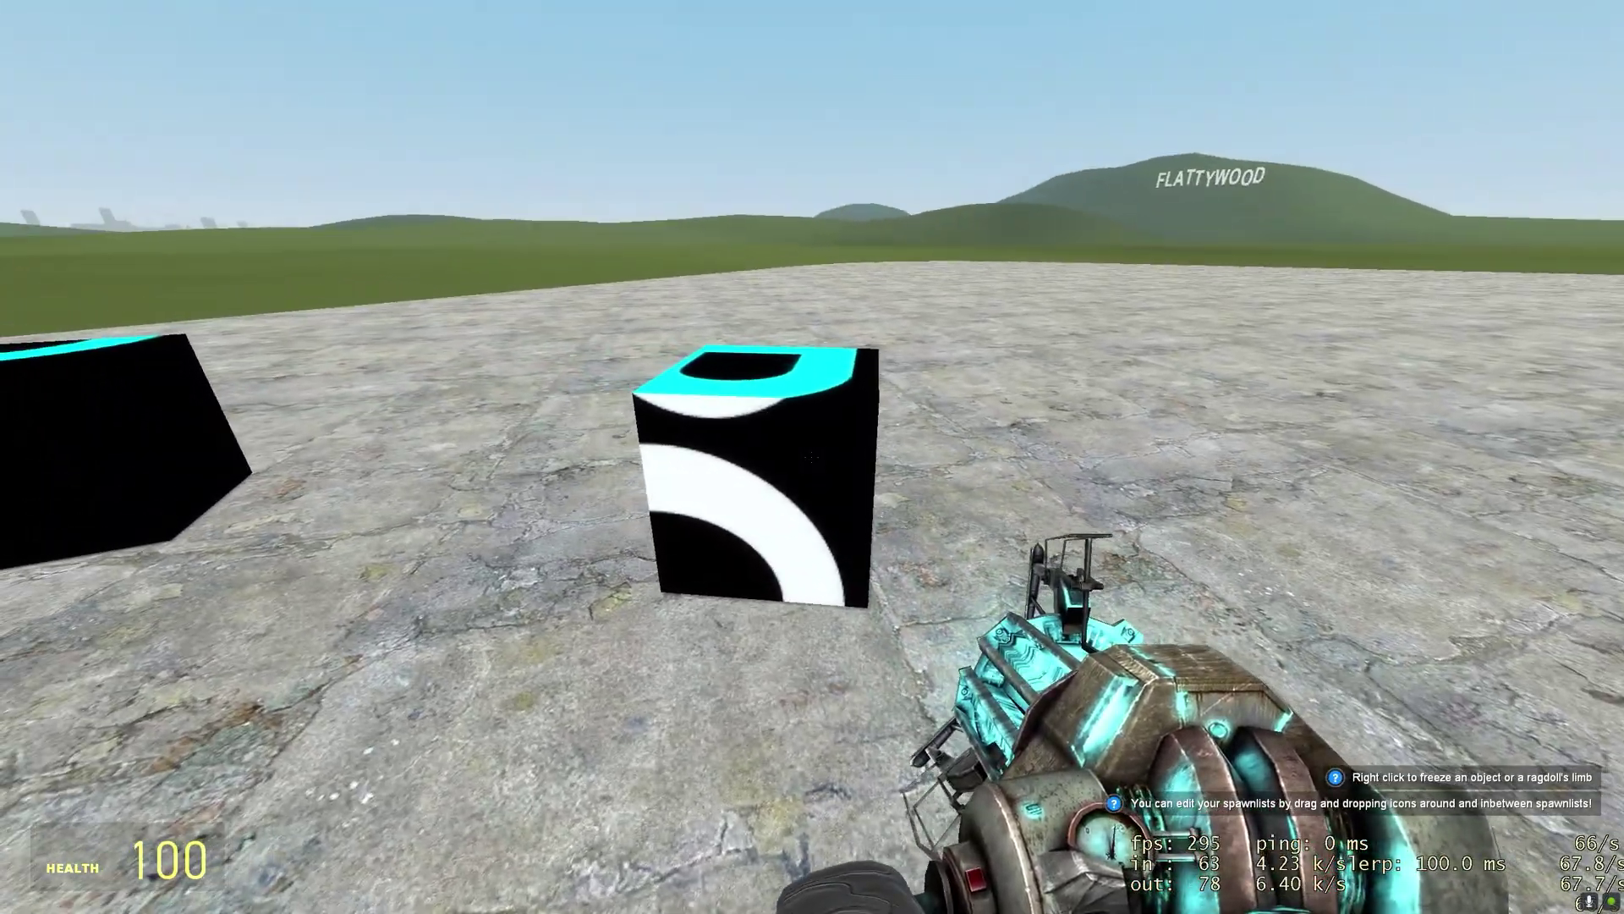
key("w")
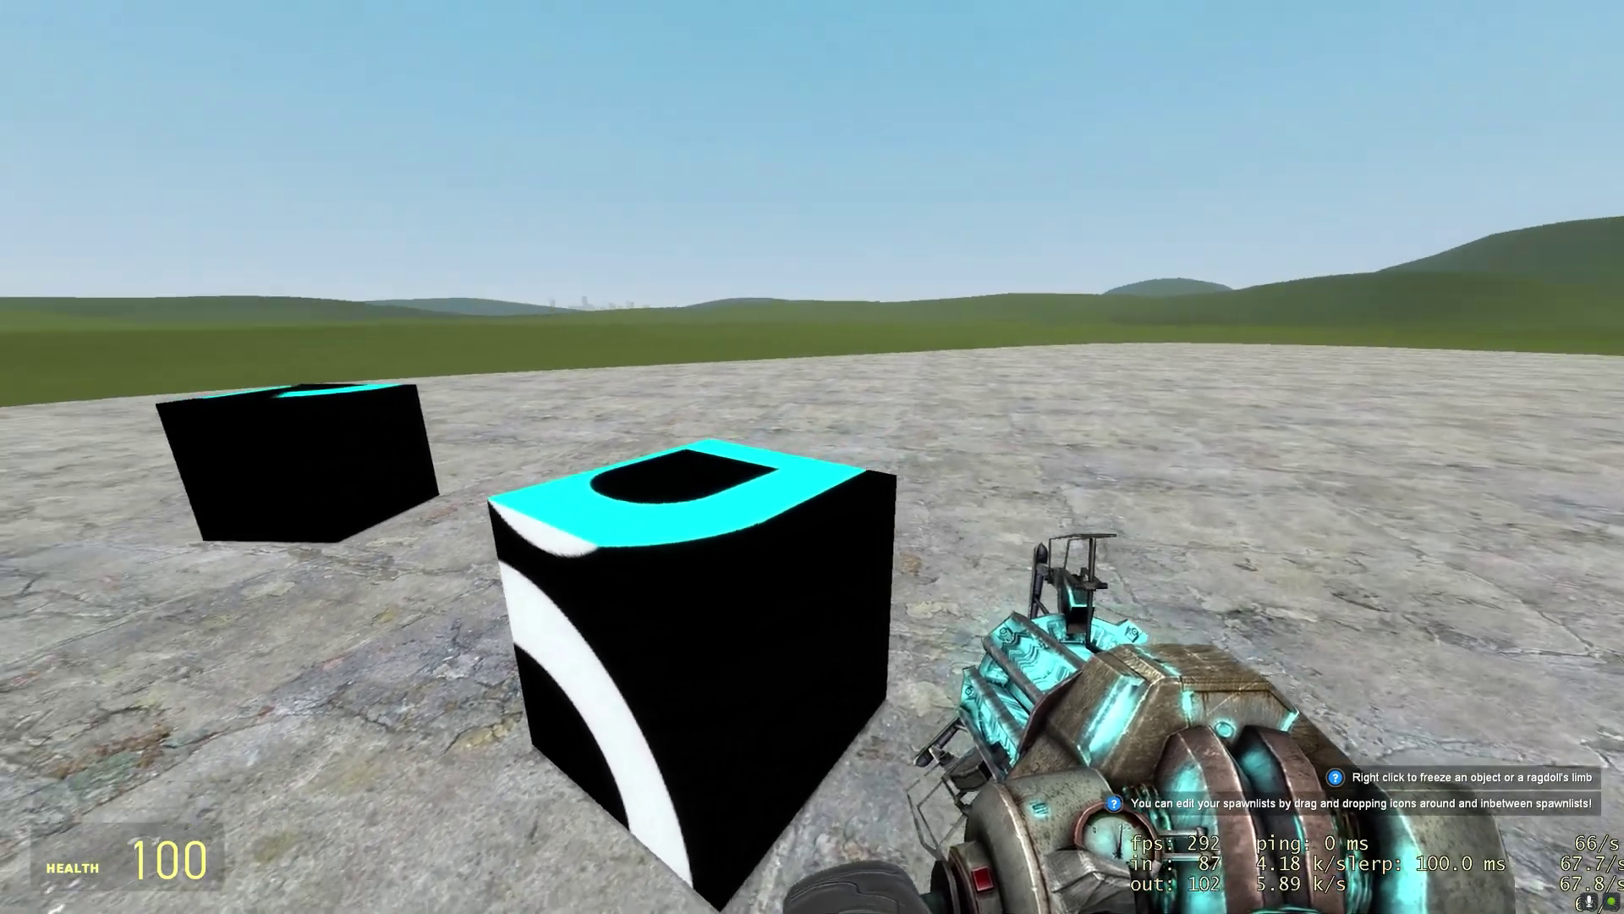
key("s")
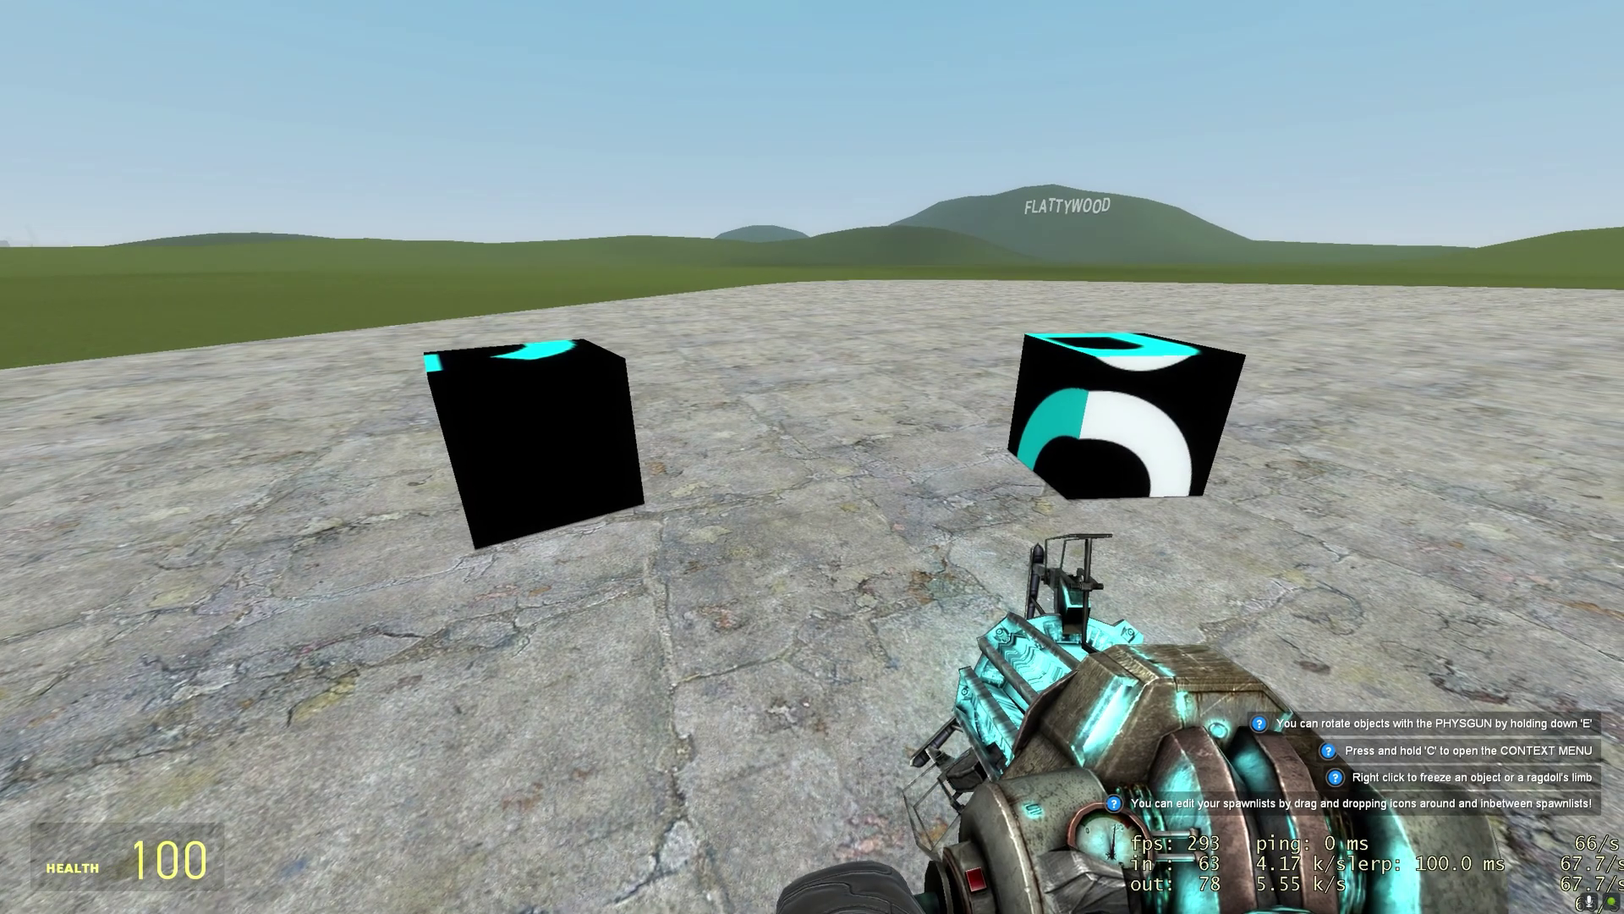
key("w")
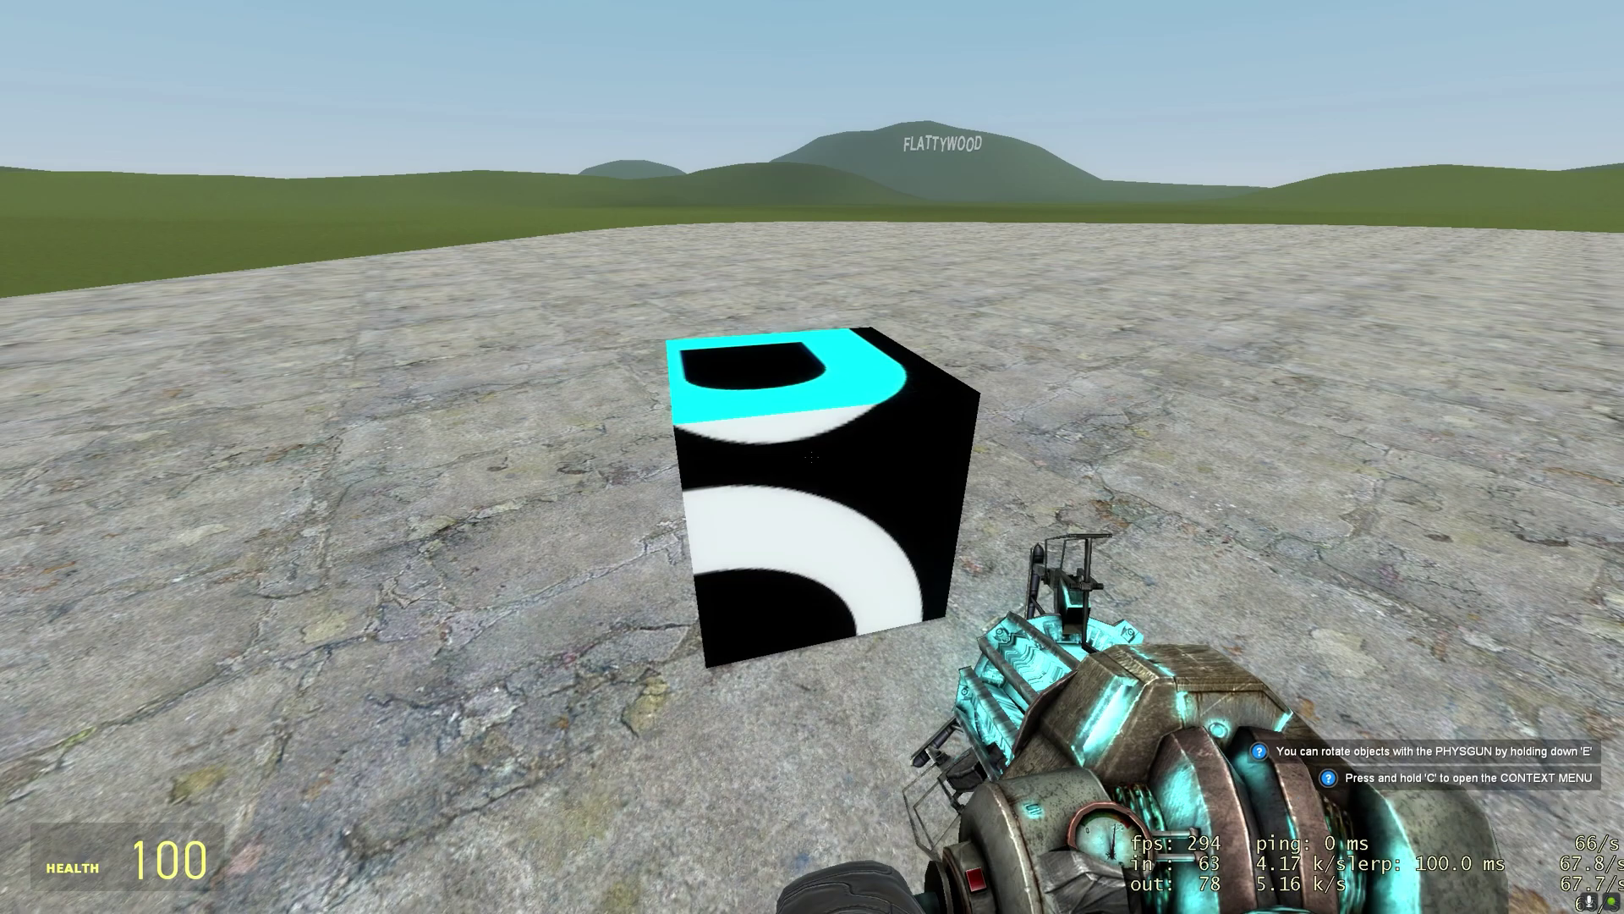
key("d")
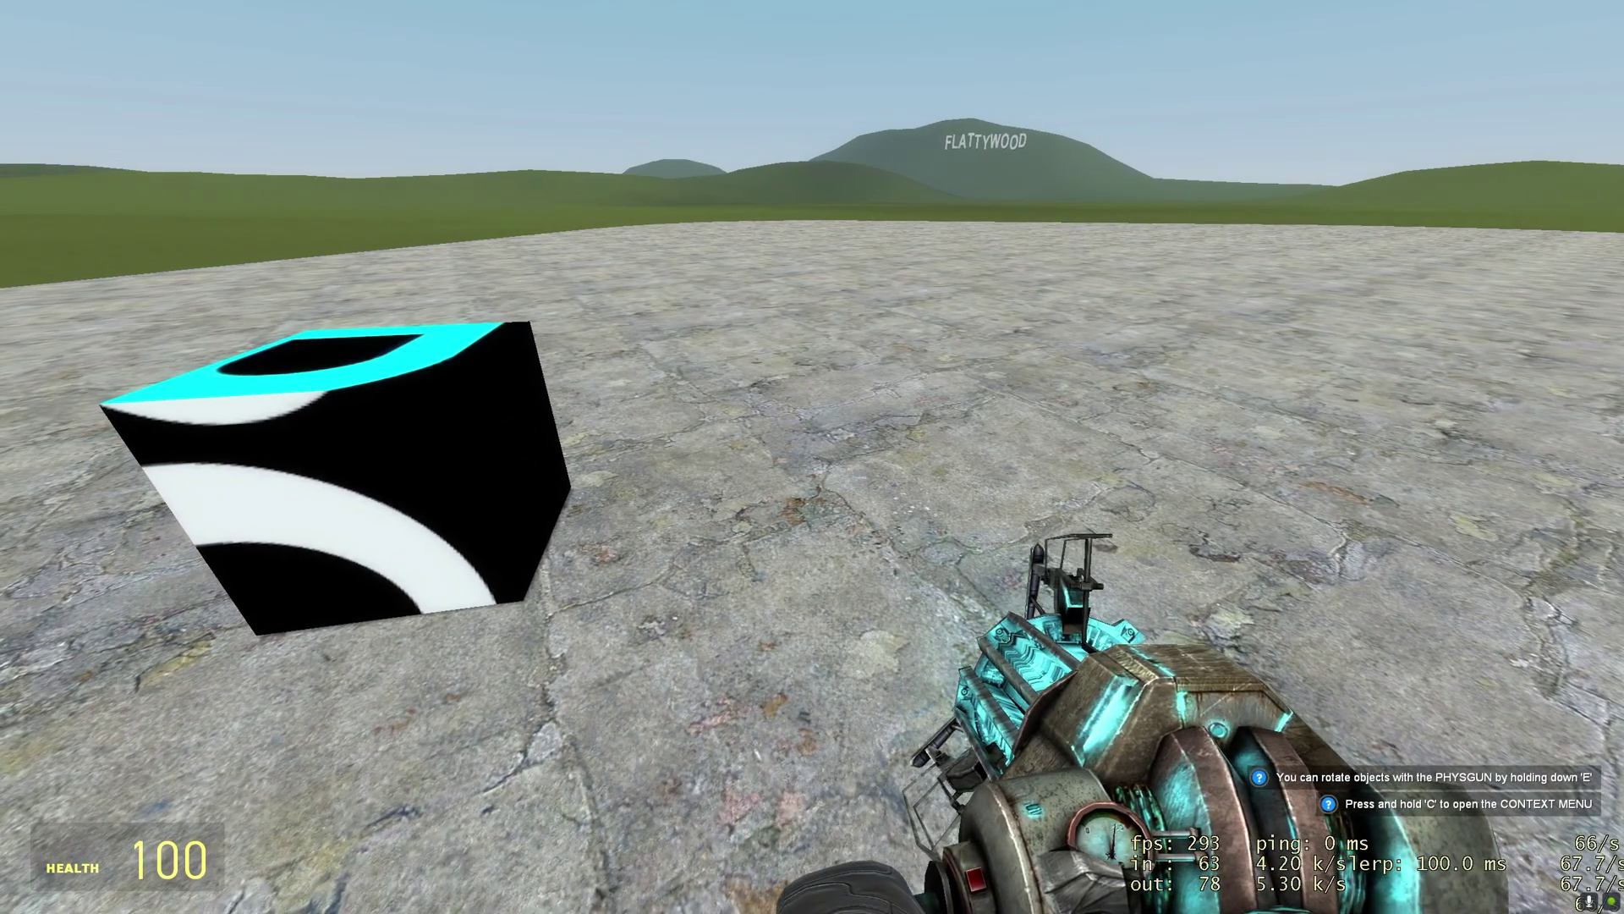
key("d")
key("d")
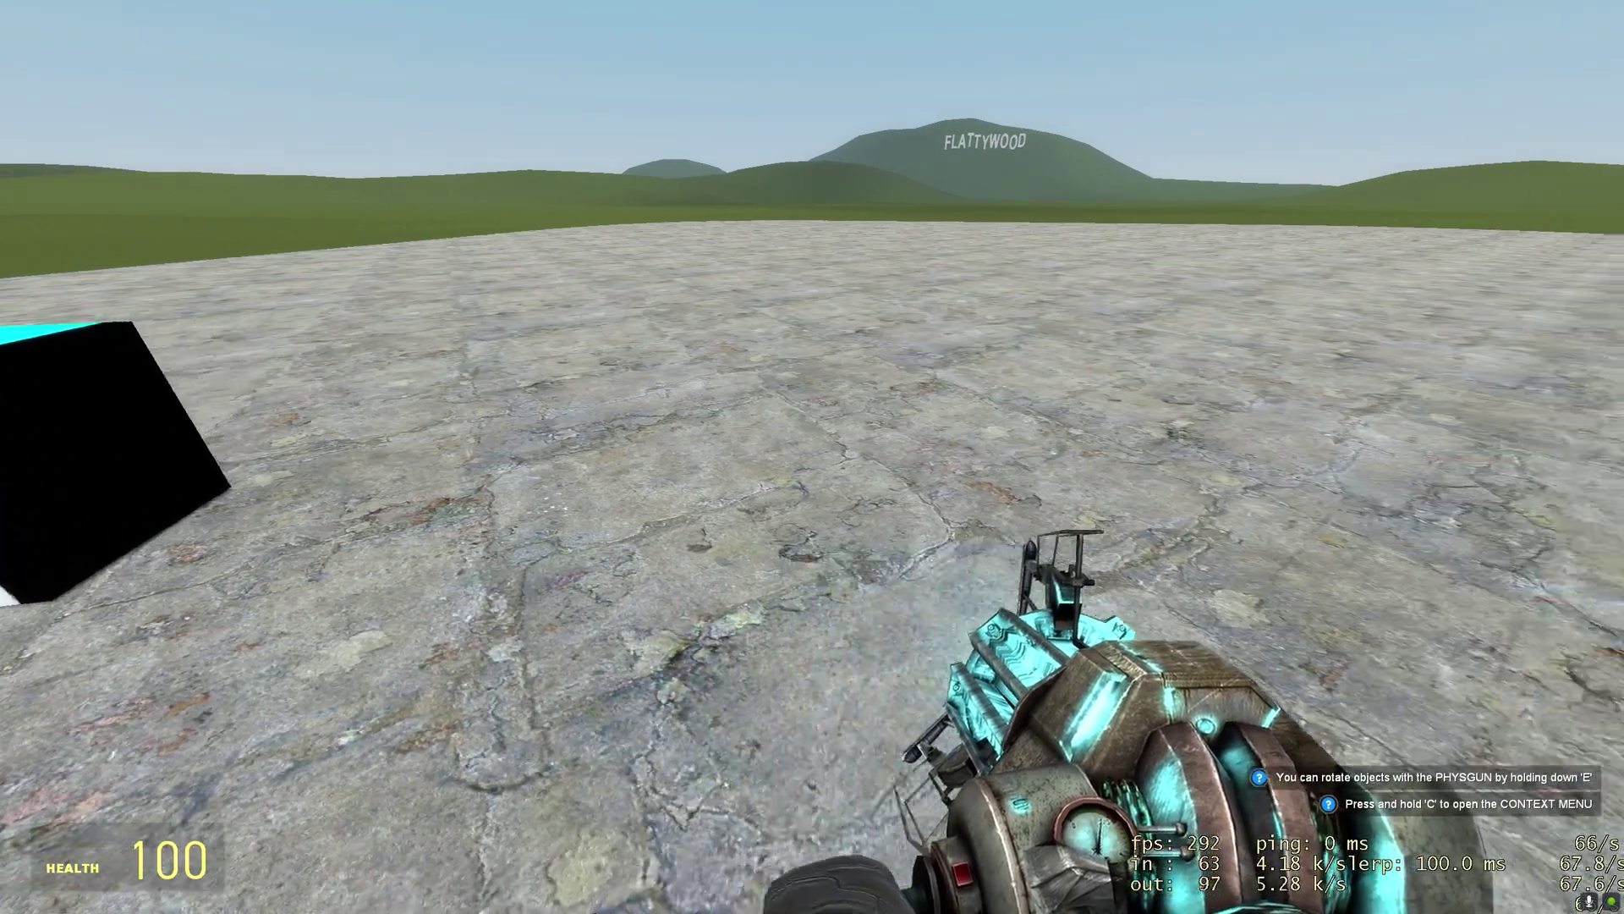
key("d")
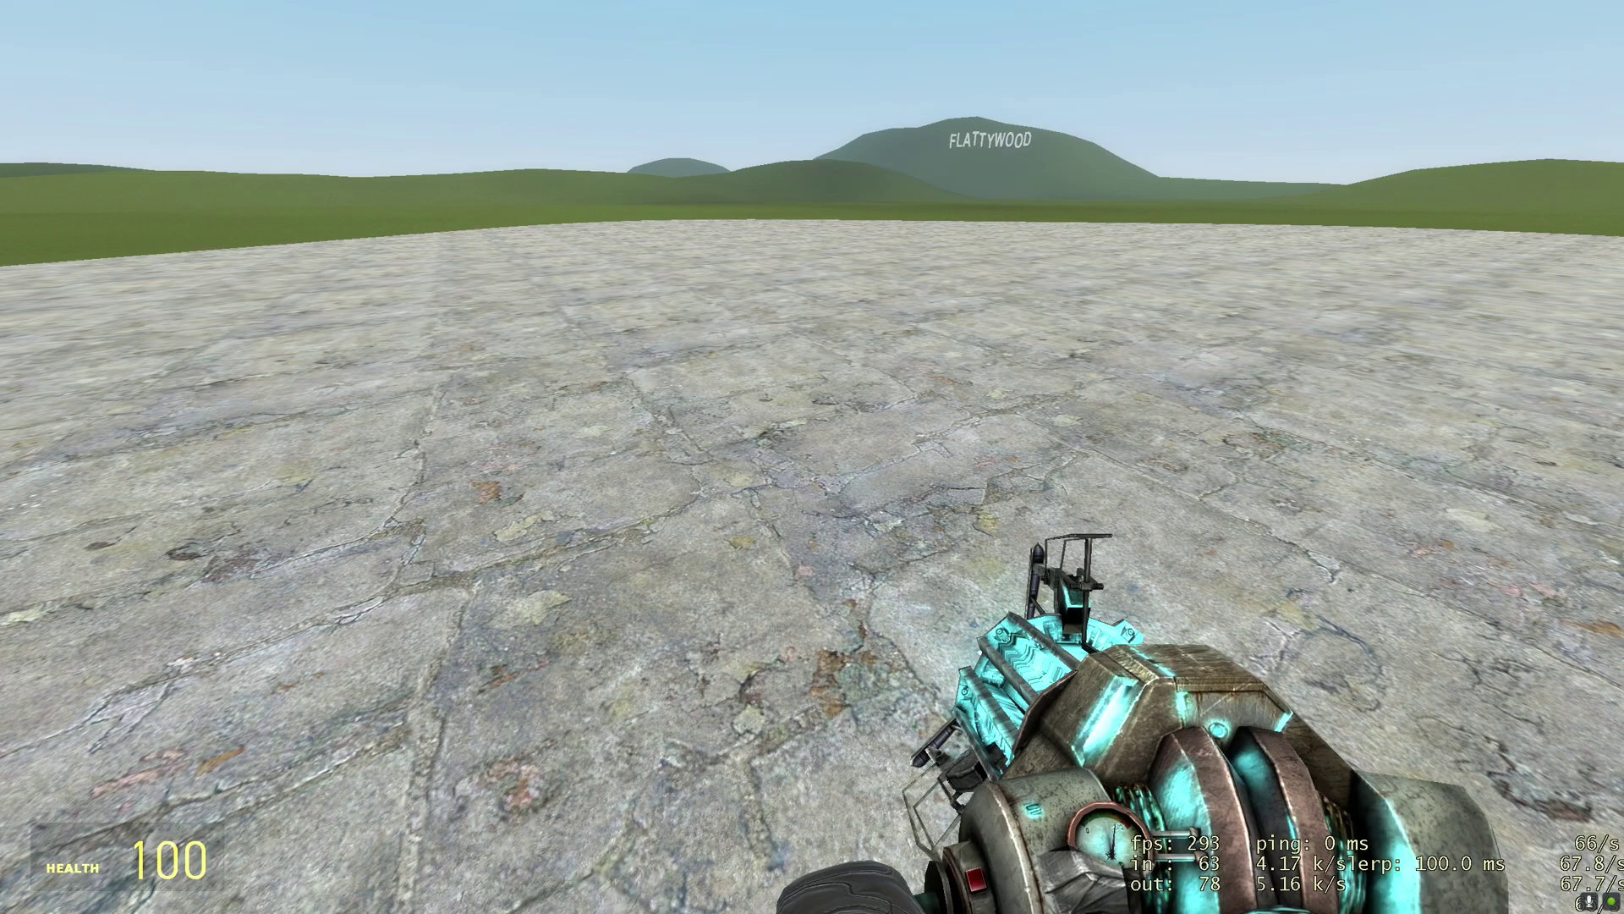
Step: Enable god mode for the player with the chat command !god
key("w")
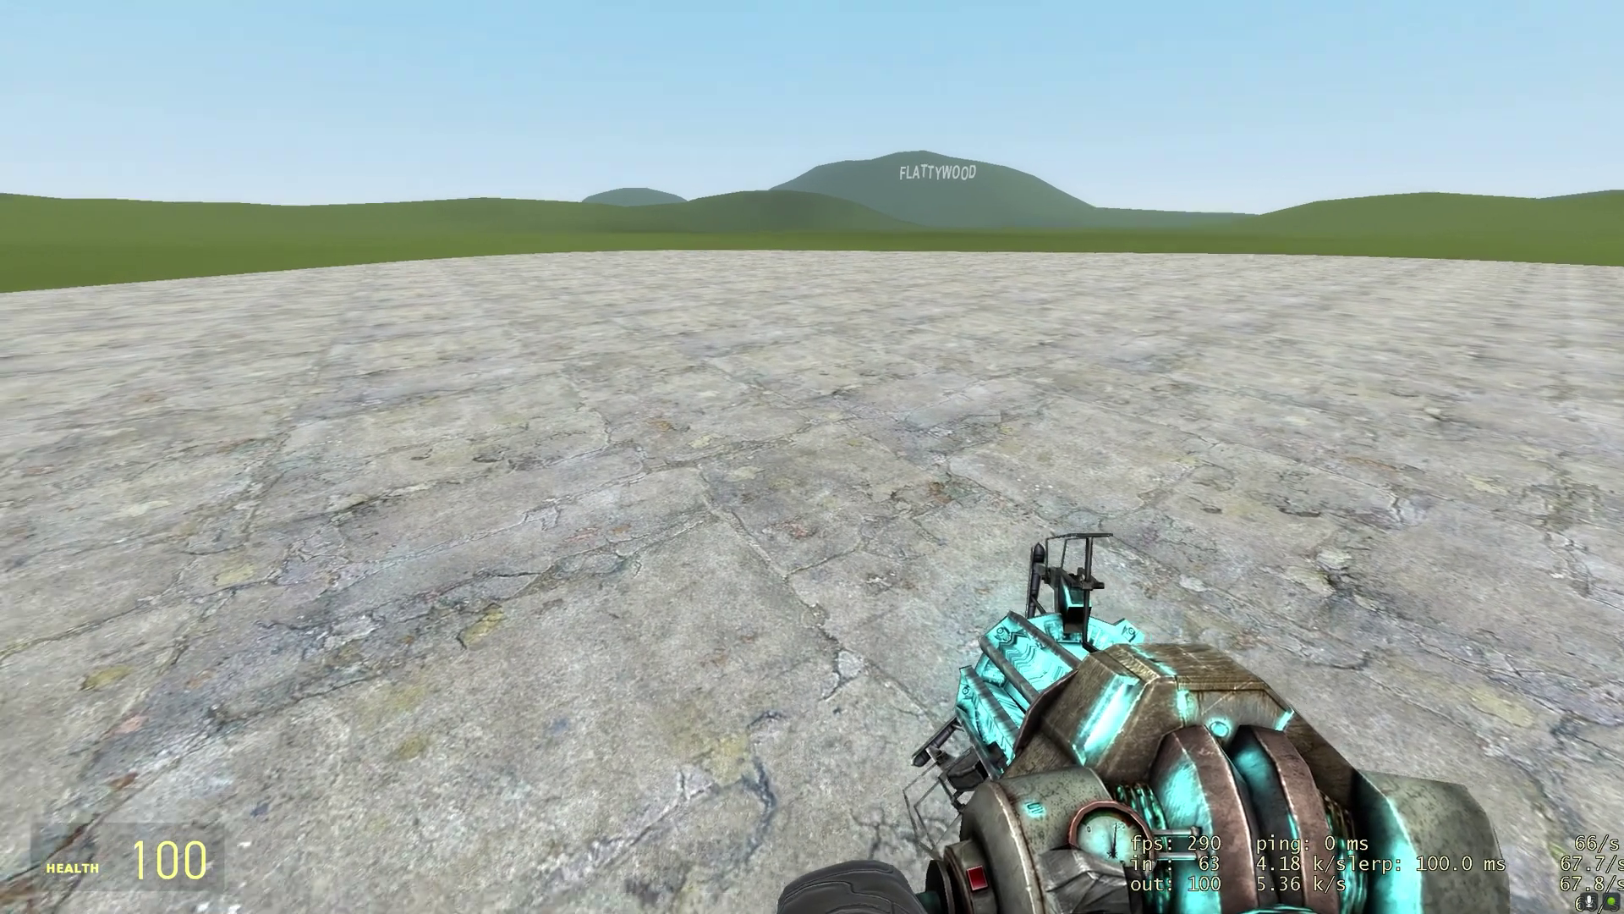
type("y!god")
key("Return")
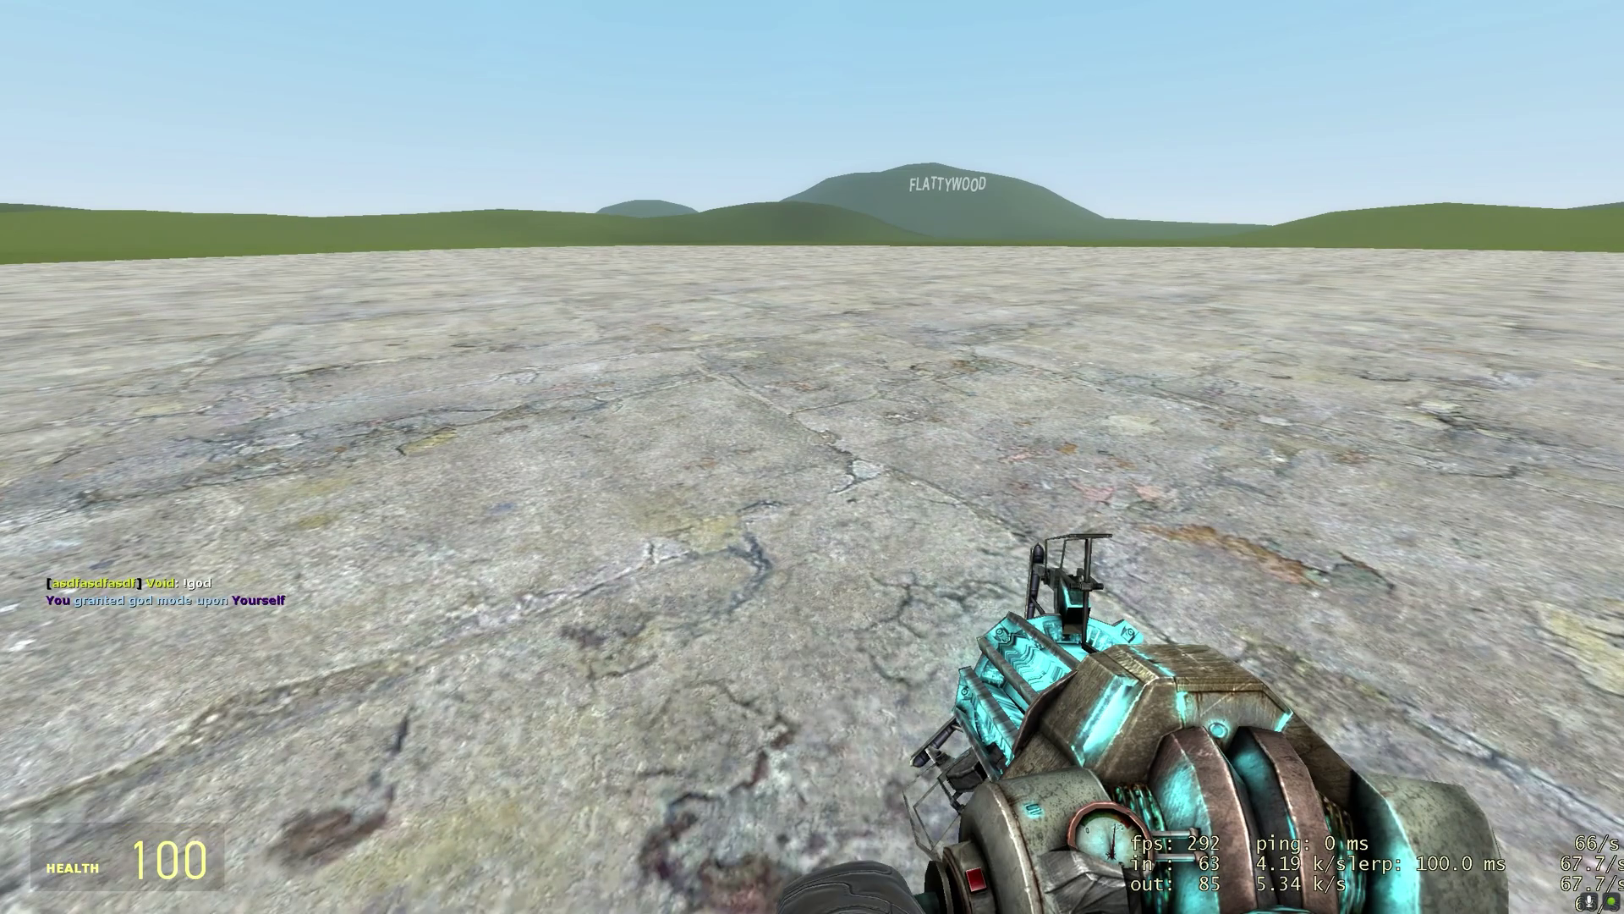